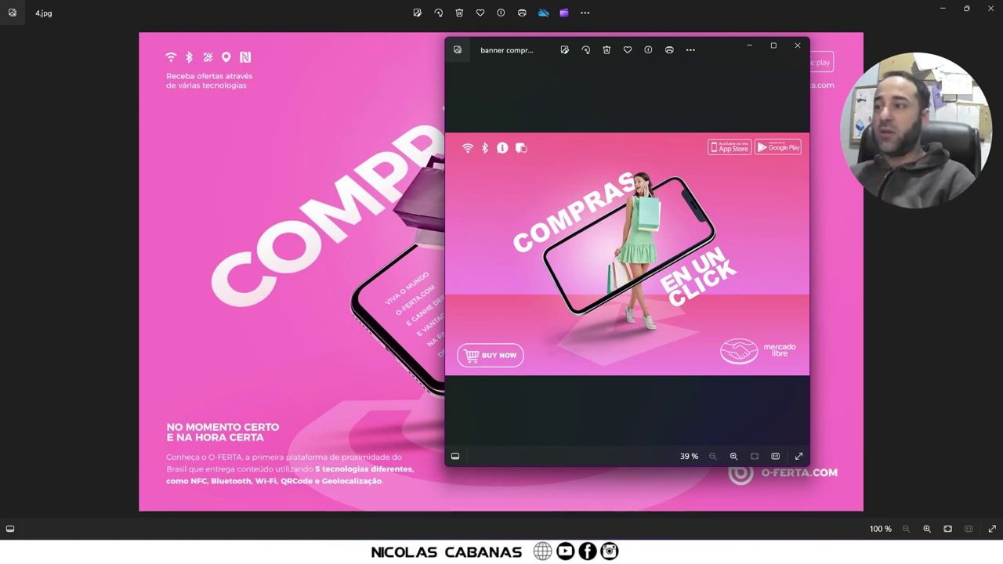
Close the 'banner compra' and 4.jpg reference images in Windows Photos
{"action": "left_click", "coordinate": [797, 45]}
{"action": "left_click", "coordinate": [991, 7]}
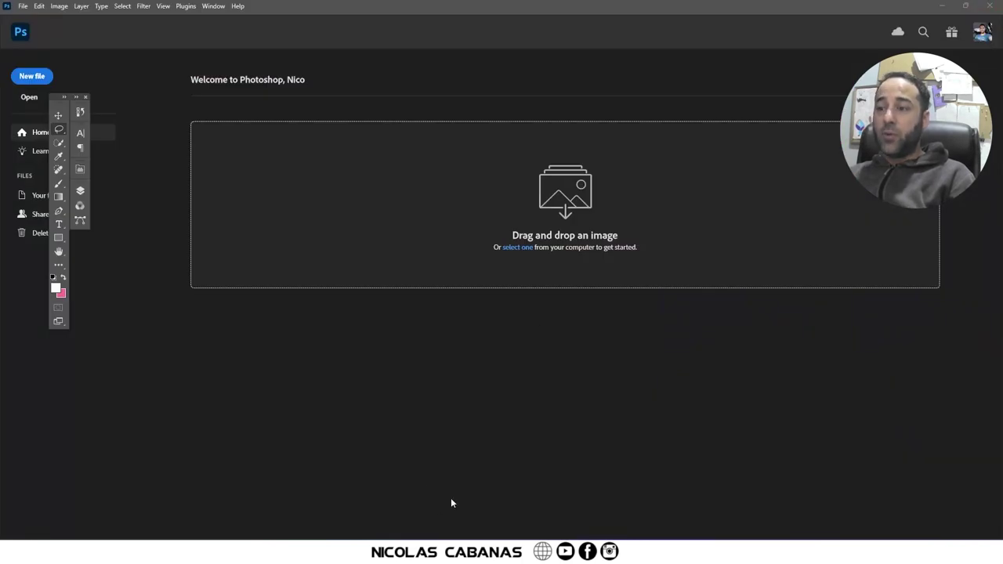
Preview the phone, buy button, logo, icon and cut-out girl assets in Compra online
{"action": "key", "text": "alt+Tab"}
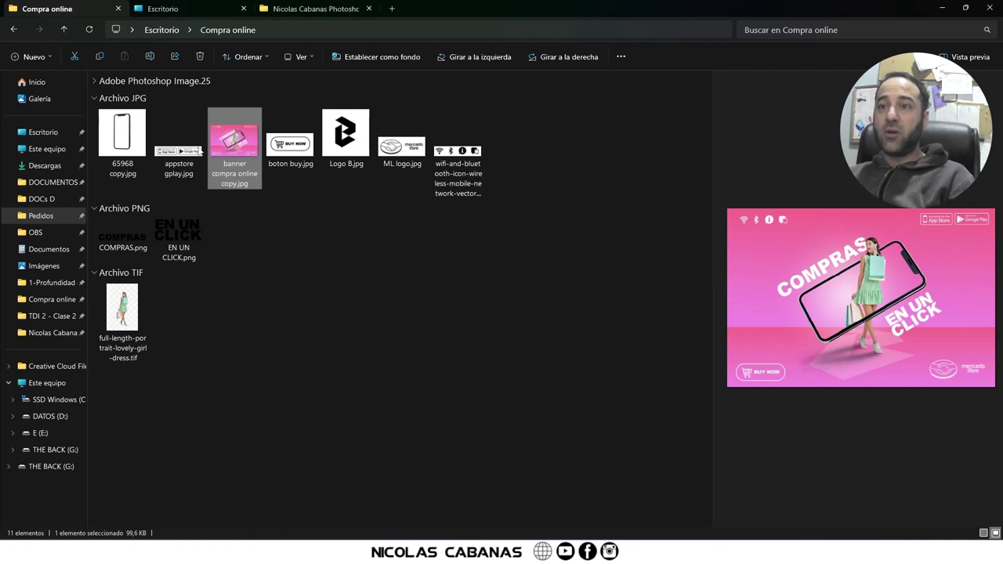
{"action": "left_click", "coordinate": [141, 151]}
{"action": "left_click", "coordinate": [178, 141]}
{"action": "left_click", "coordinate": [289, 143]}
{"action": "left_click", "coordinate": [346, 138]}
{"action": "left_click", "coordinate": [402, 145]}
{"action": "left_click", "coordinate": [449, 161]}
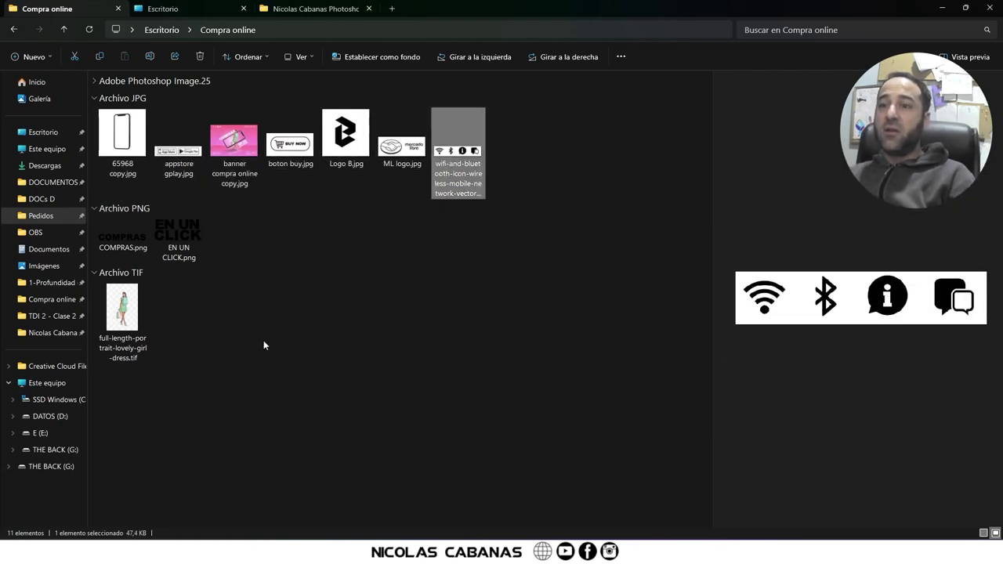
{"action": "left_click", "coordinate": [123, 314]}
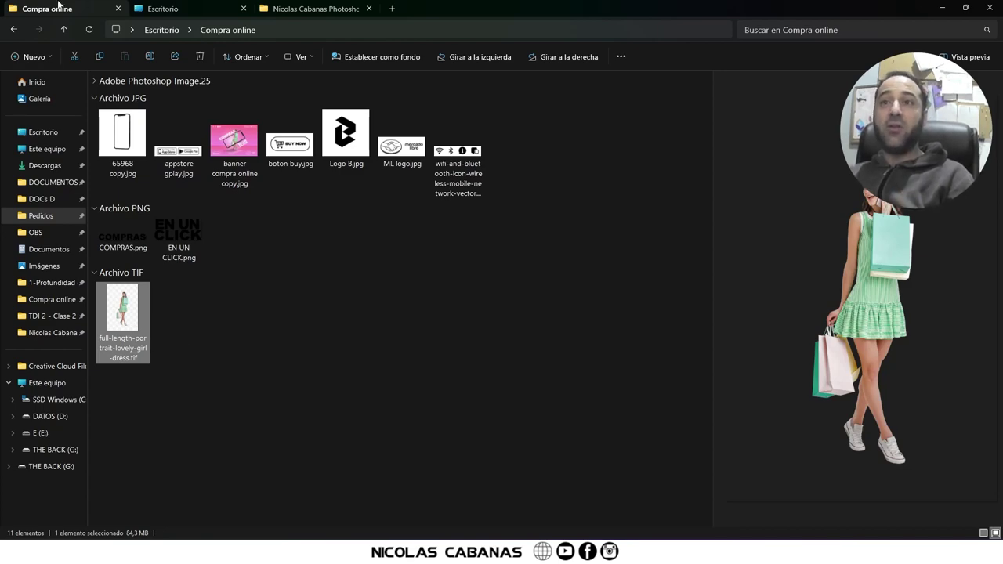
Open full-length-portrait-lovely-girl-dress.jpg from Escritorio in Photoshop
{"action": "left_click", "coordinate": [162, 8]}
{"action": "scroll", "coordinate": [523, 306], "scroll_direction": "down", "scroll_amount": 3}
{"action": "left_click", "coordinate": [529, 398]}
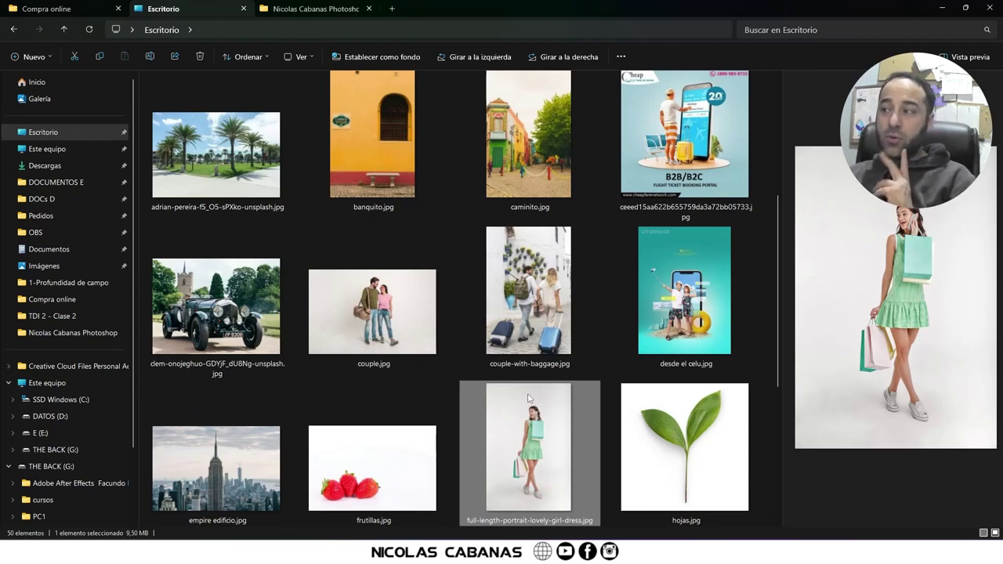
{"action": "left_click_drag", "start_coordinate": [534, 441], "coordinate": [419, 343]}
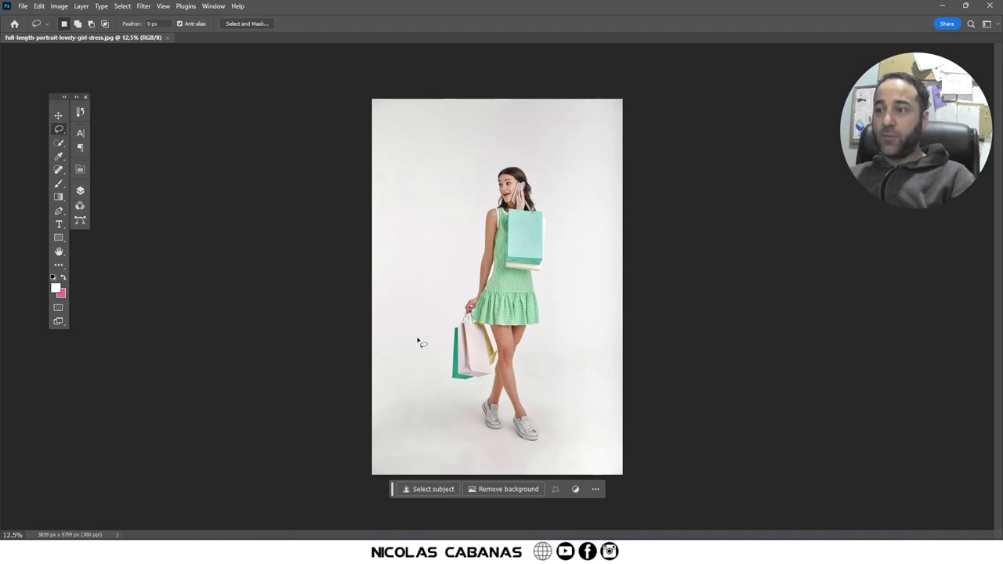
Select the girl with Select subject and check its edges in Quick Mask
{"action": "scroll", "coordinate": [509, 248], "scroll_direction": "up", "scroll_amount": 3}
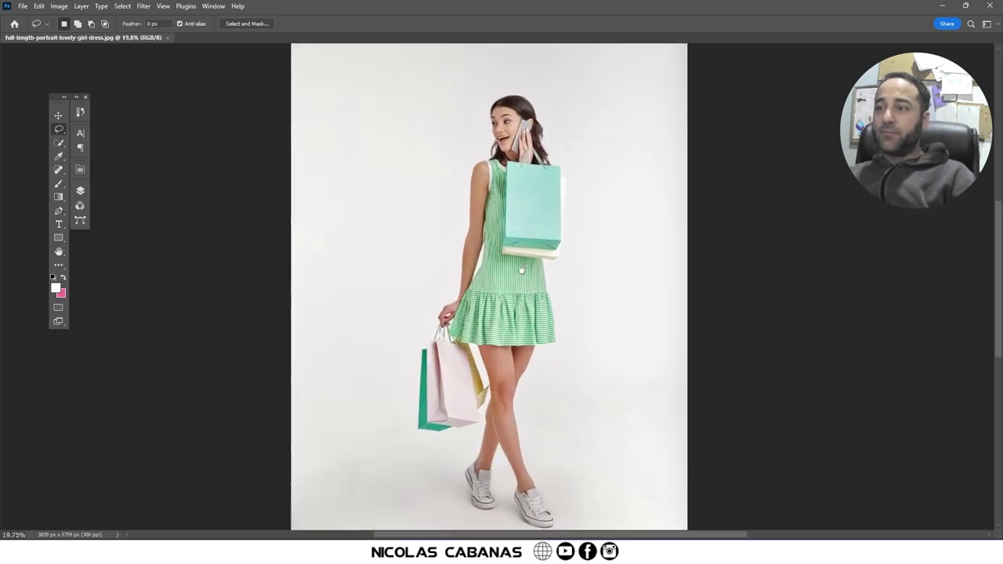
{"action": "left_click", "coordinate": [439, 488]}
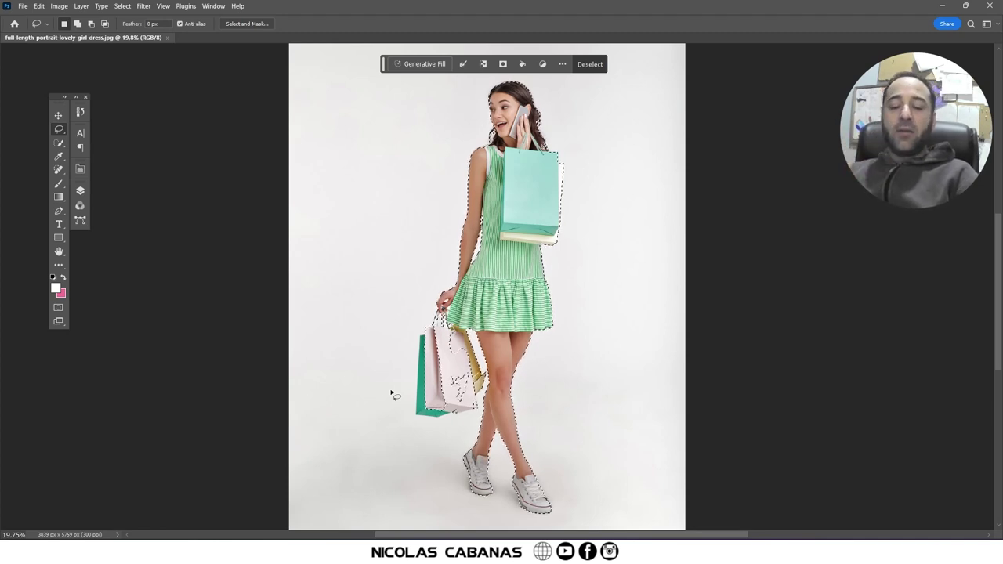
{"action": "key", "text": "q"}
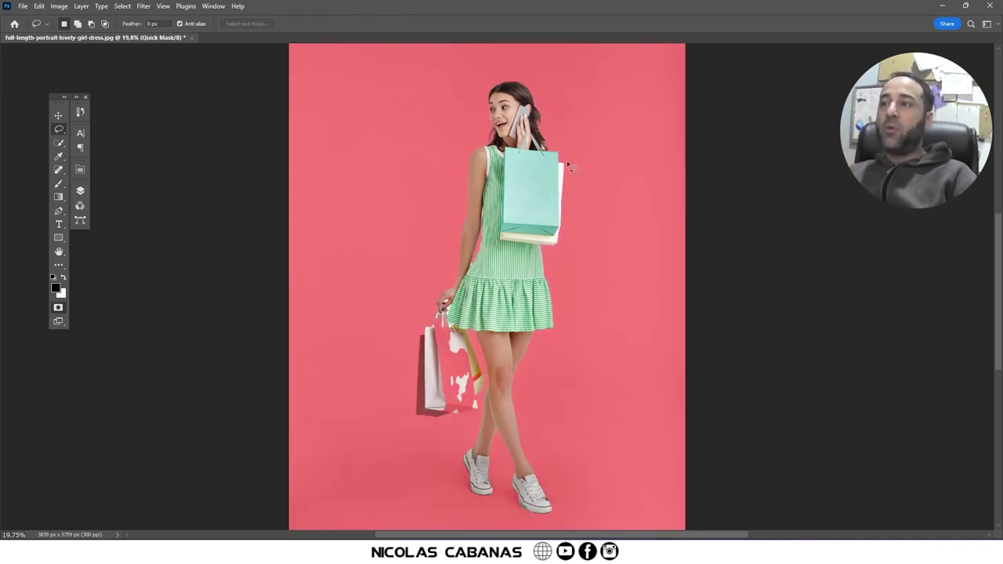
{"action": "scroll", "coordinate": [564, 177], "scroll_direction": "up", "scroll_amount": 3}
{"action": "scroll", "coordinate": [556, 175], "scroll_direction": "up", "scroll_amount": 3}
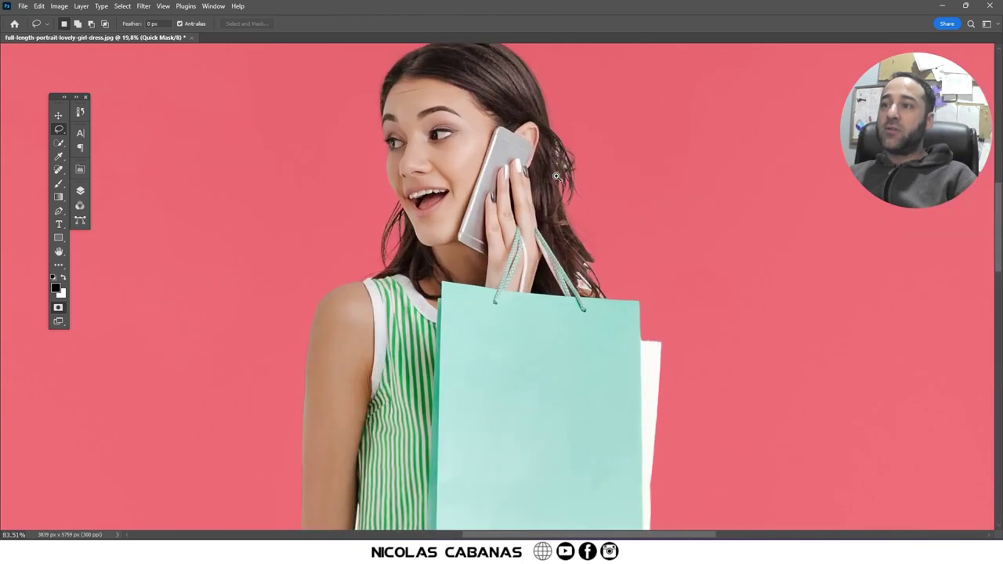
{"action": "scroll", "coordinate": [556, 176], "scroll_direction": "up", "scroll_amount": 2}
{"action": "scroll", "coordinate": [470, 275], "scroll_direction": "down", "scroll_amount": 5}
{"action": "scroll", "coordinate": [348, 383], "scroll_direction": "down", "scroll_amount": 5}
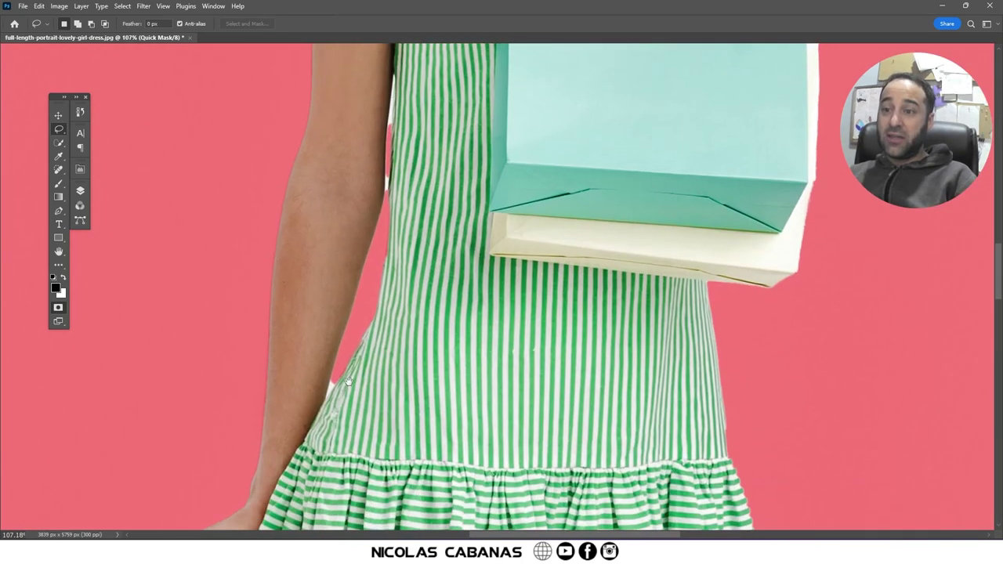
{"action": "scroll", "coordinate": [348, 384], "scroll_direction": "down", "scroll_amount": 5}
{"action": "scroll", "coordinate": [376, 250], "scroll_direction": "down", "scroll_amount": 3}
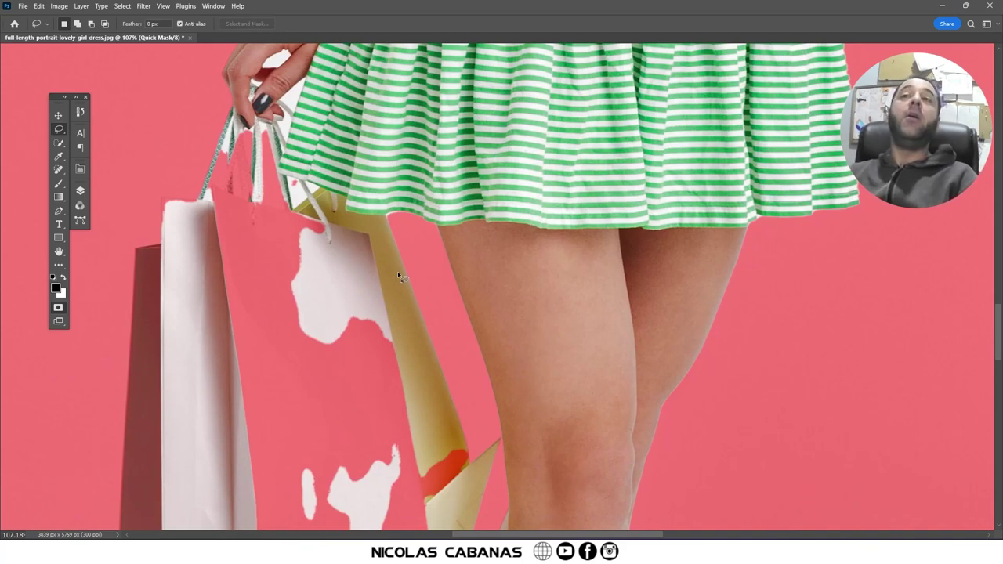
{"action": "key", "text": "q"}
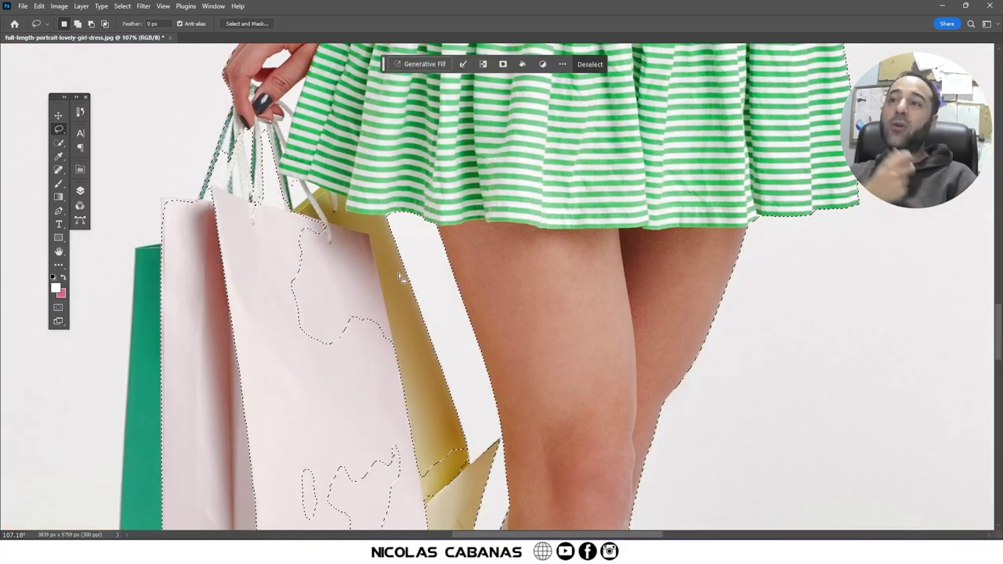
Fit the photo on screen and close it without saving
{"action": "key", "text": "ctrl+0"}
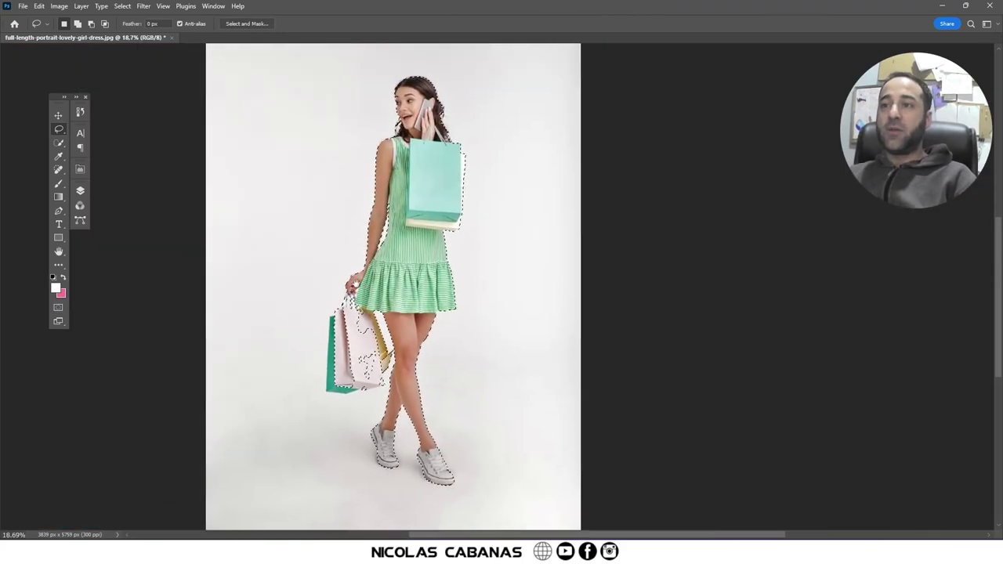
{"action": "key", "text": "ctrl+w"}
{"action": "left_click", "coordinate": [498, 207]}
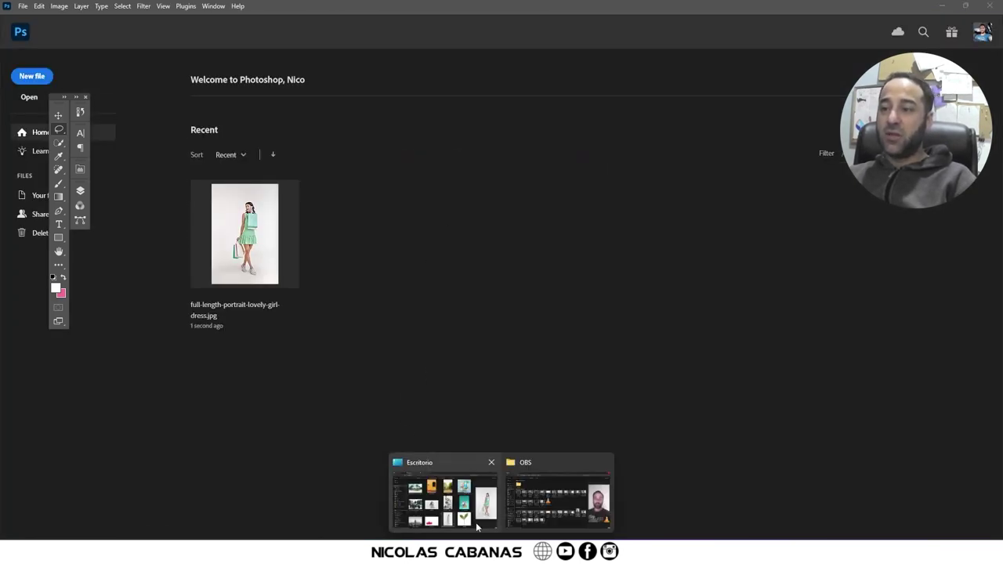
Send full-length-portrait-lovely-girl-dress.tif from Compra online to Photoshop
{"action": "left_click", "coordinate": [443, 494]}
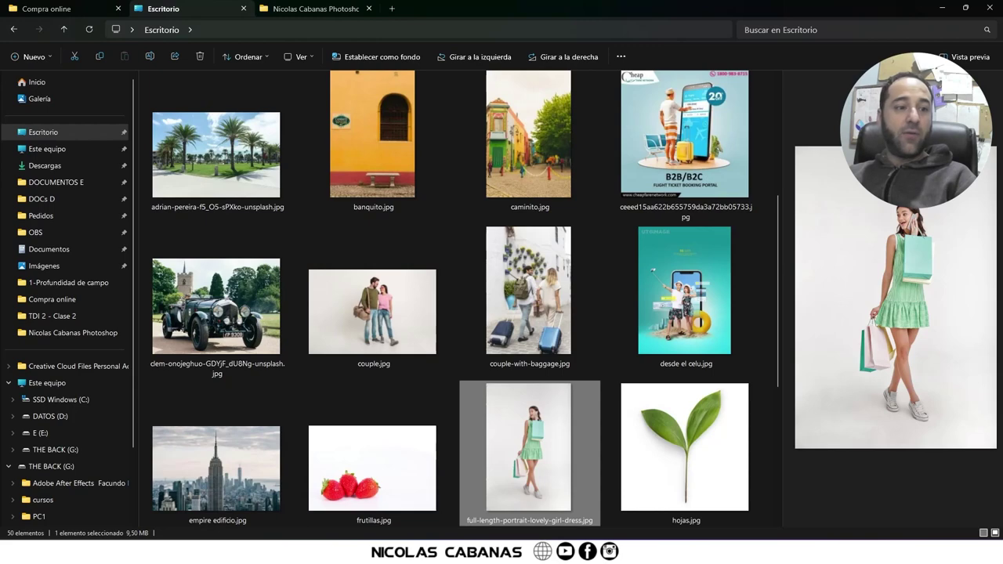
{"action": "left_click", "coordinate": [314, 8]}
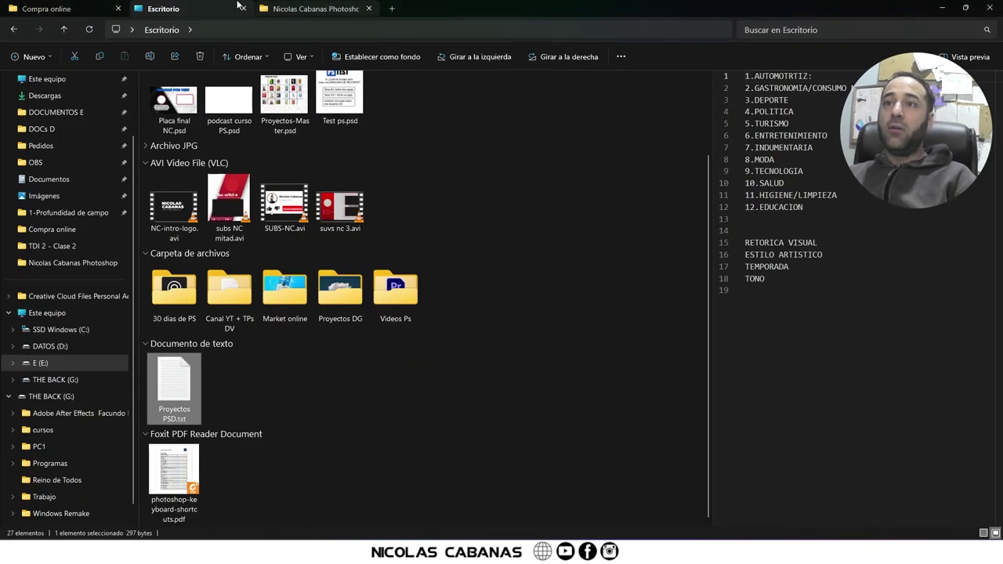
{"action": "left_click", "coordinate": [163, 9]}
{"action": "left_click", "coordinate": [47, 9]}
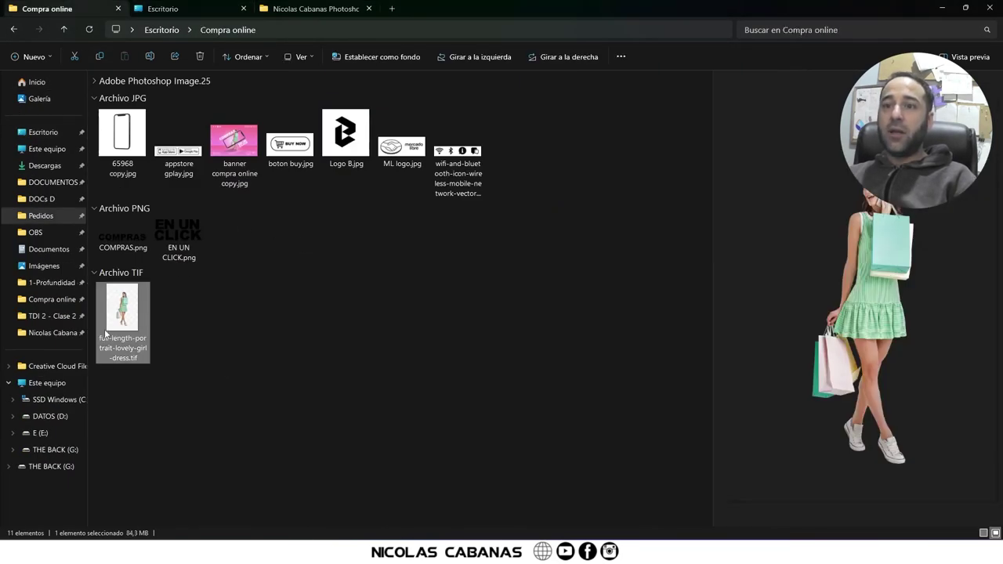
{"action": "left_click_drag", "start_coordinate": [116, 320], "coordinate": [498, 355]}
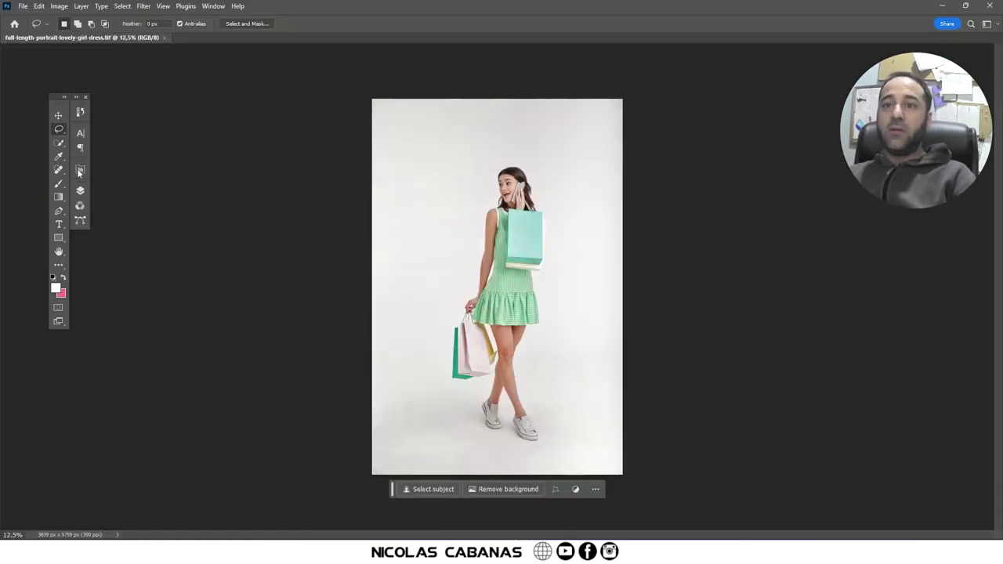
Rearrange the panels, expand the Channels list and view the Alpha 2 silhouette
{"action": "left_click", "coordinate": [77, 98]}
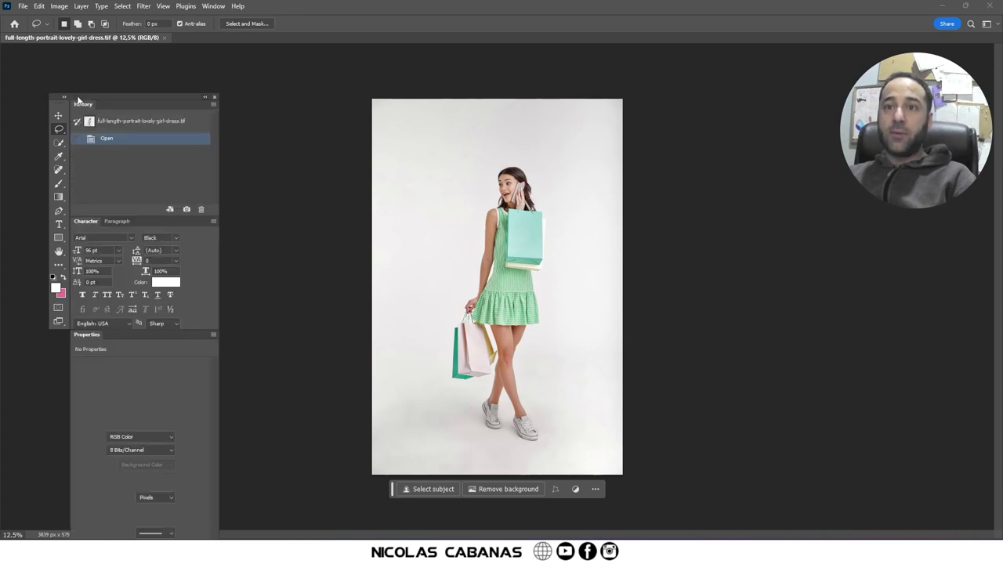
{"action": "left_click_drag", "start_coordinate": [59, 102], "coordinate": [51, 65]}
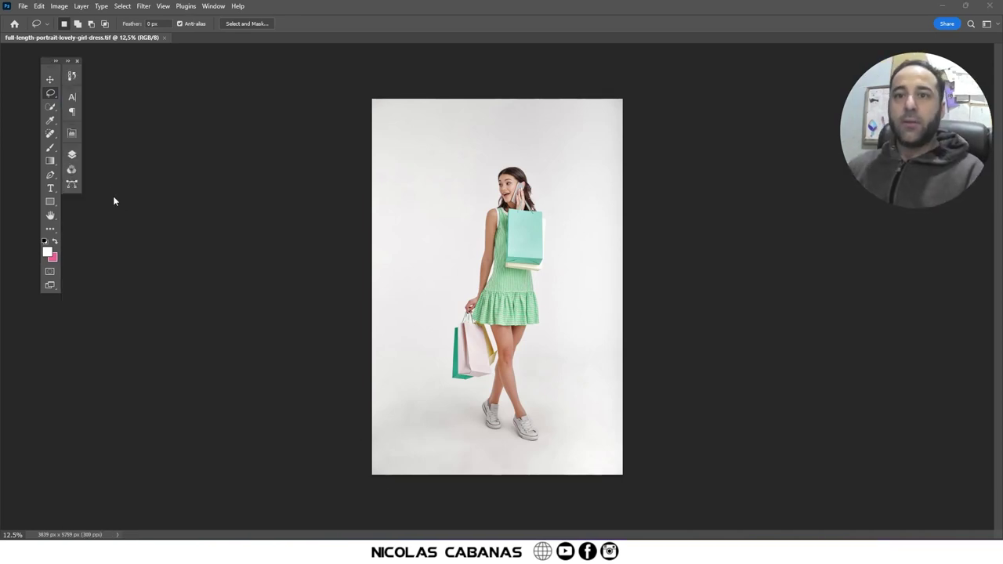
{"action": "left_click", "coordinate": [69, 186]}
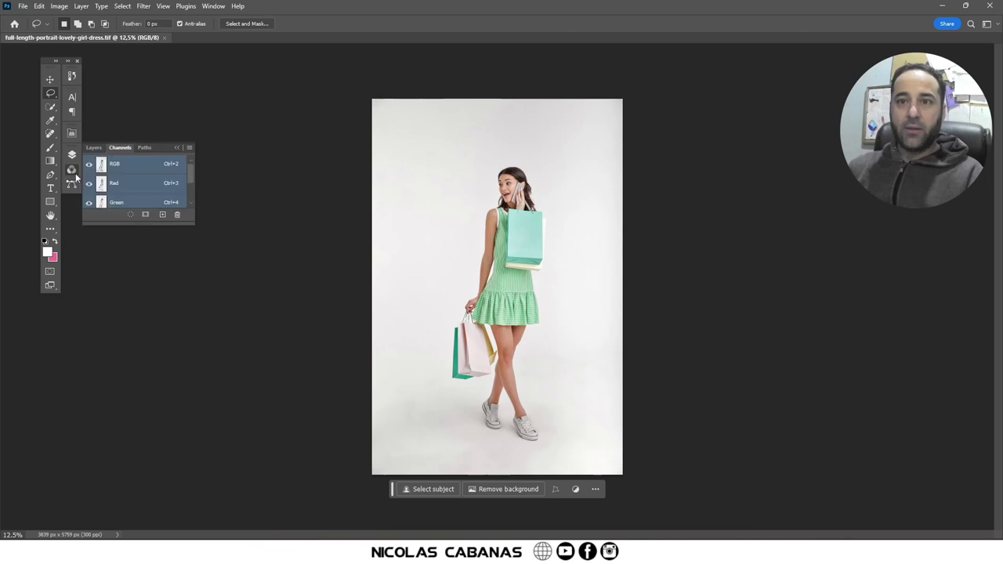
{"action": "left_click_drag", "start_coordinate": [137, 226], "coordinate": [136, 316]}
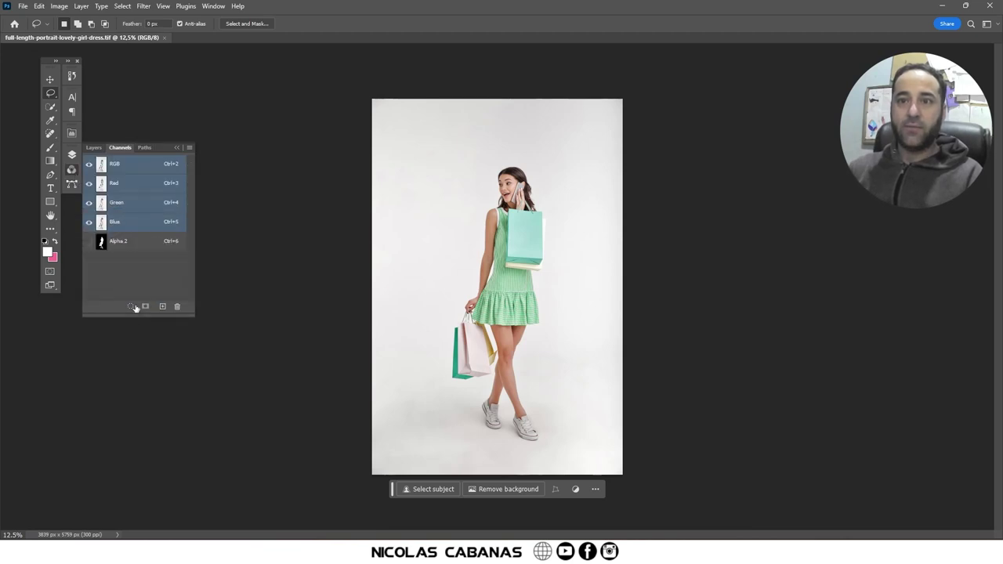
{"action": "left_click", "coordinate": [125, 245]}
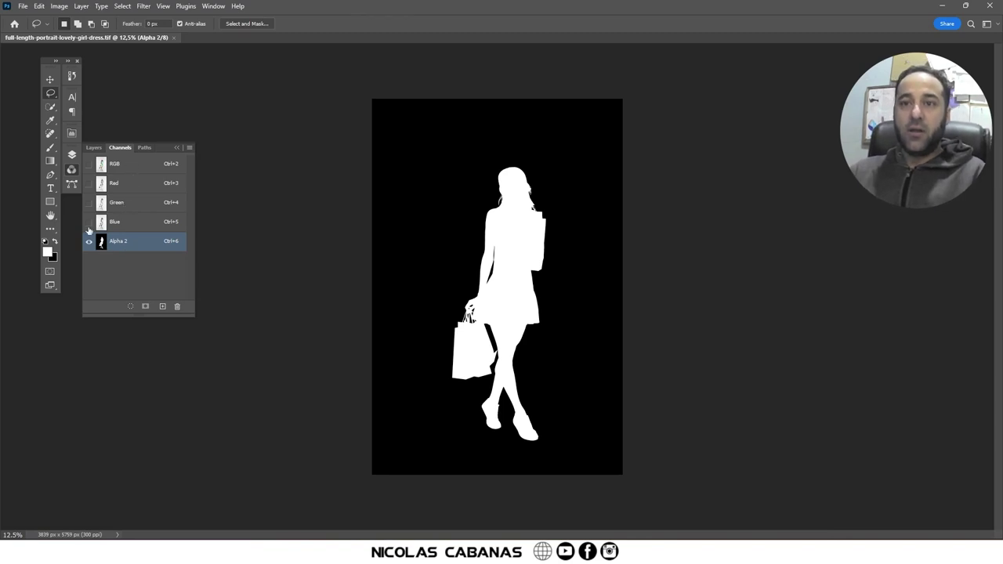
Load Alpha 2 as a selection and return to the RGB composite
{"action": "left_click", "coordinate": [101, 241], "text": "ctrl"}
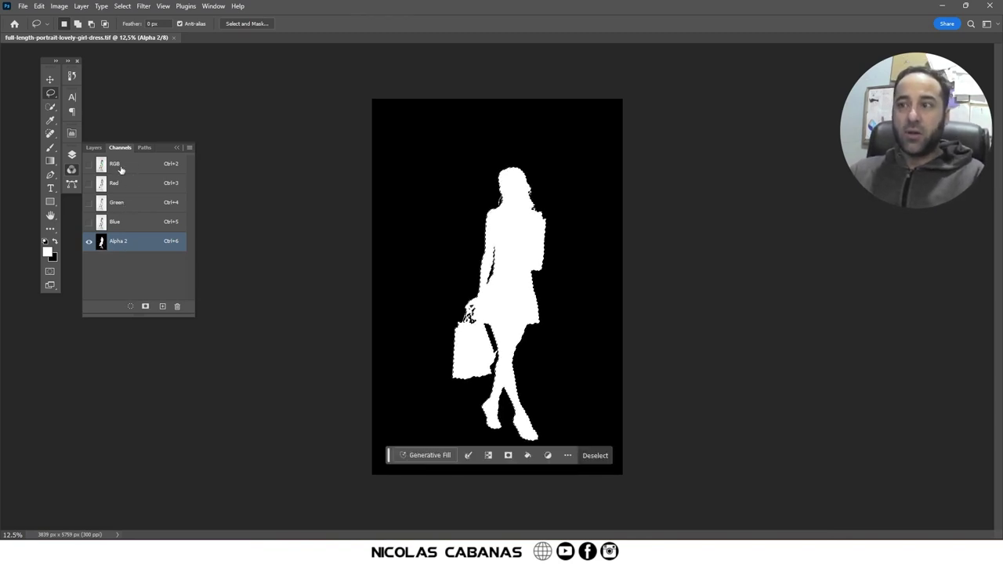
{"action": "left_click", "coordinate": [118, 163]}
{"action": "scroll", "coordinate": [534, 274], "scroll_direction": "up", "scroll_amount": 3}
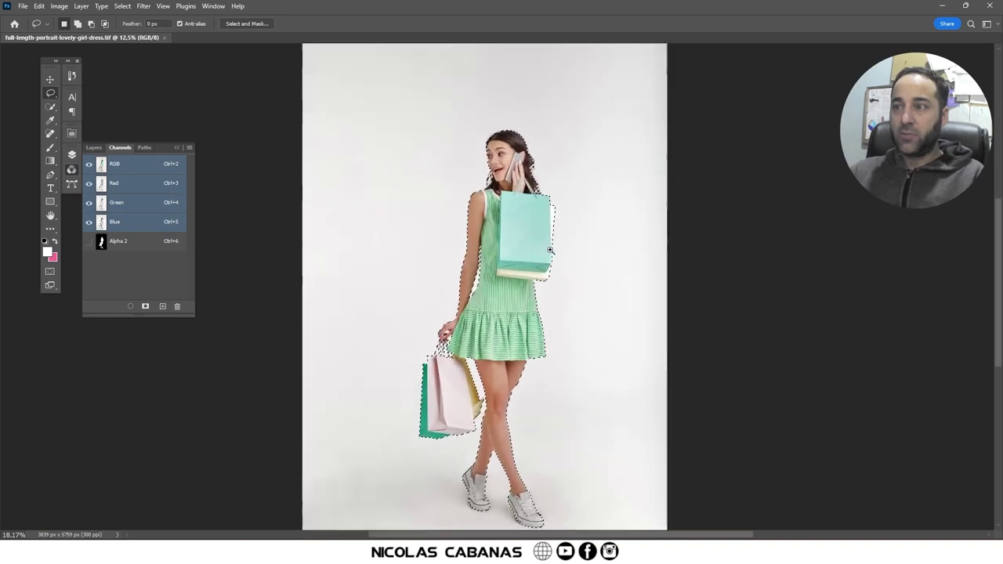
{"action": "scroll", "coordinate": [548, 266], "scroll_direction": "up", "scroll_amount": 2}
{"action": "scroll", "coordinate": [569, 261], "scroll_direction": "down", "scroll_amount": 3}
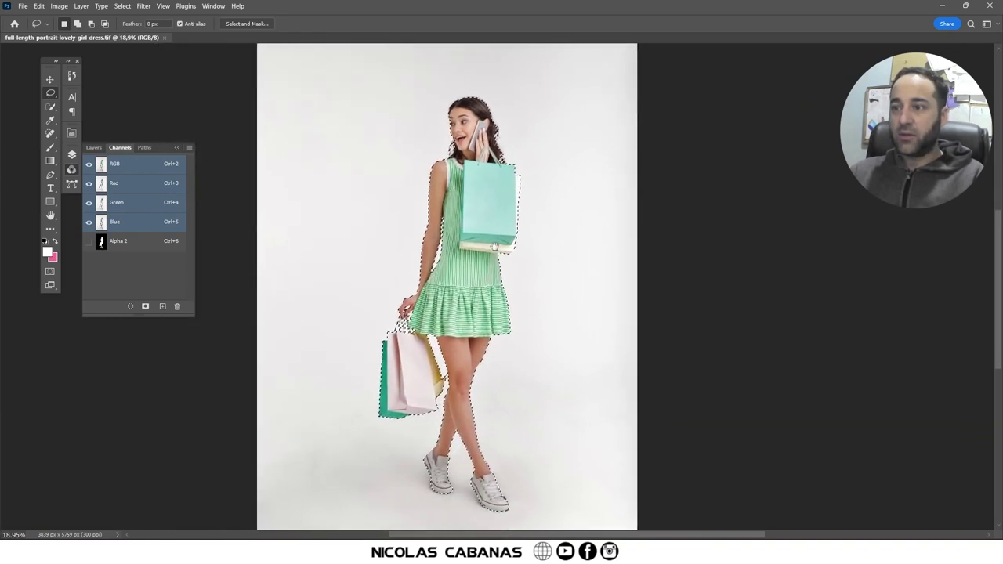
{"action": "left_click", "coordinate": [22, 5]}
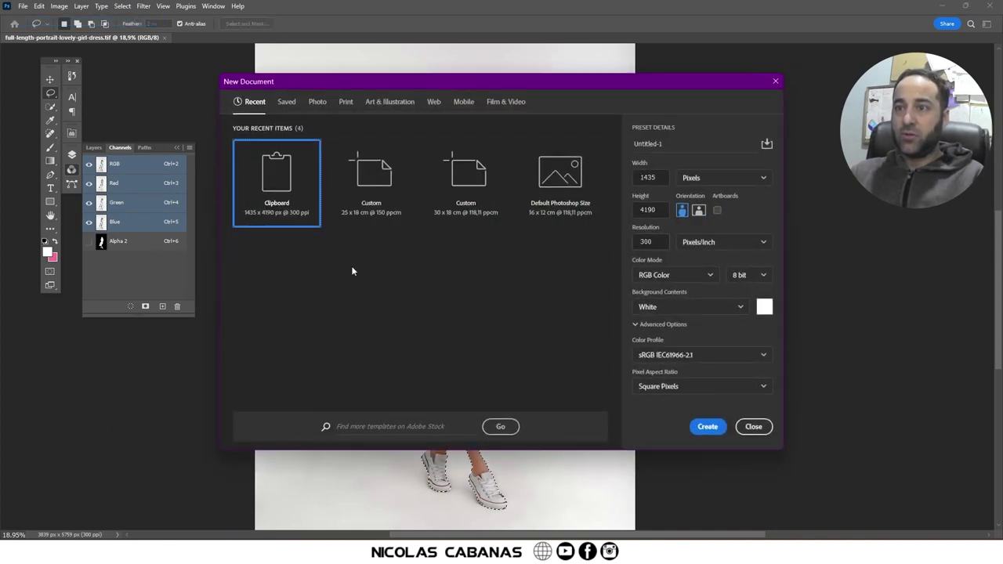
Set the new document to 30 × 20 cm at 150 ppi
{"action": "left_click", "coordinate": [712, 178]}
{"action": "left_click", "coordinate": [706, 232]}
{"action": "left_click_drag", "start_coordinate": [666, 178], "coordinate": [617, 178]}
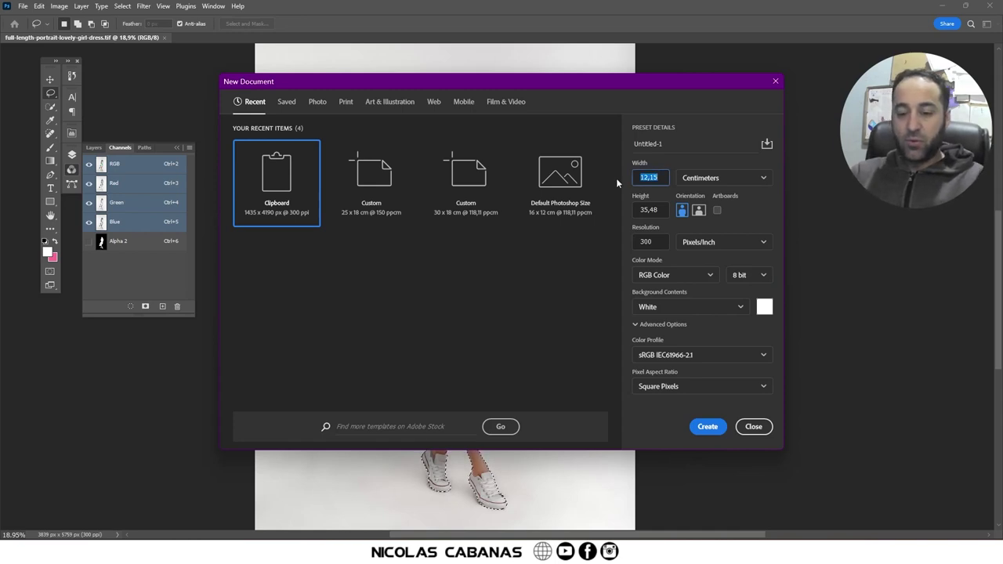
{"action": "type", "text": "30"}
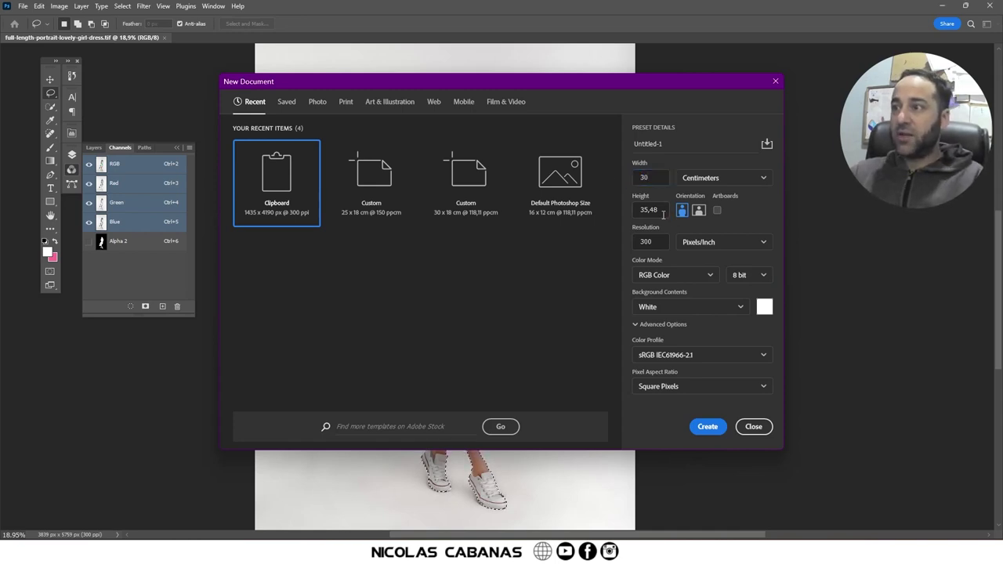
{"action": "left_click_drag", "start_coordinate": [660, 208], "coordinate": [641, 206]}
{"action": "type", "text": "20"}
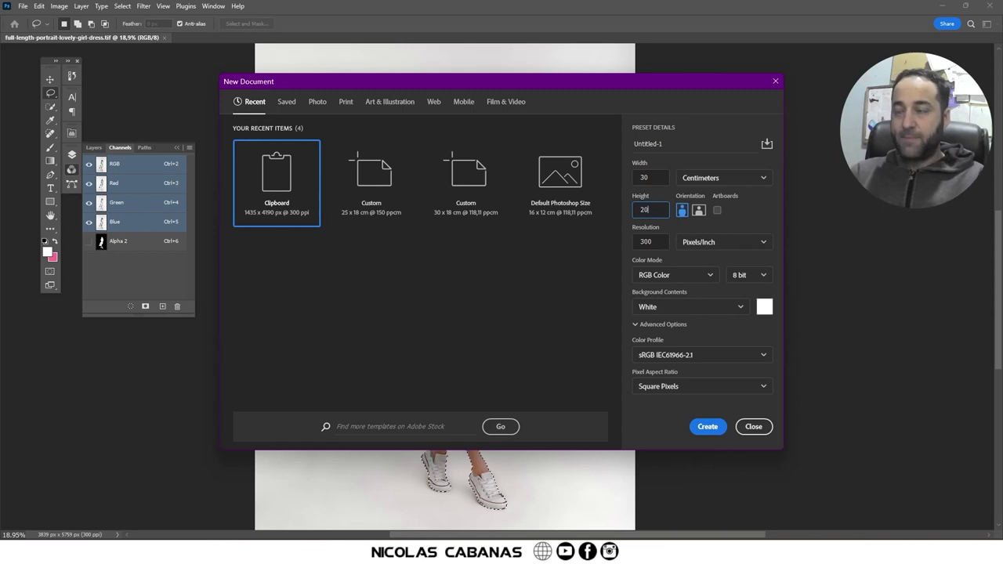
{"action": "left_click_drag", "start_coordinate": [662, 241], "coordinate": [624, 240]}
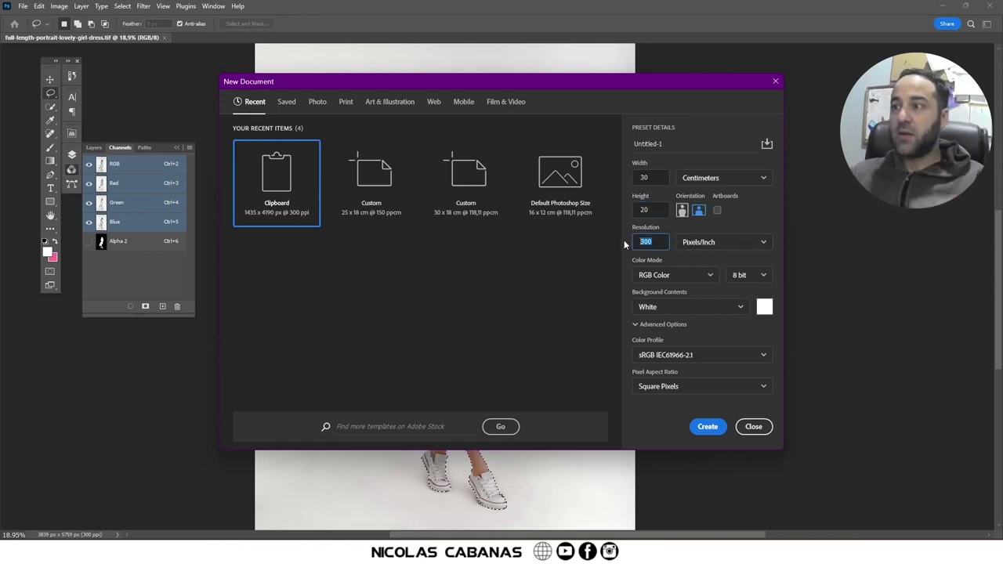
{"action": "type", "text": "150"}
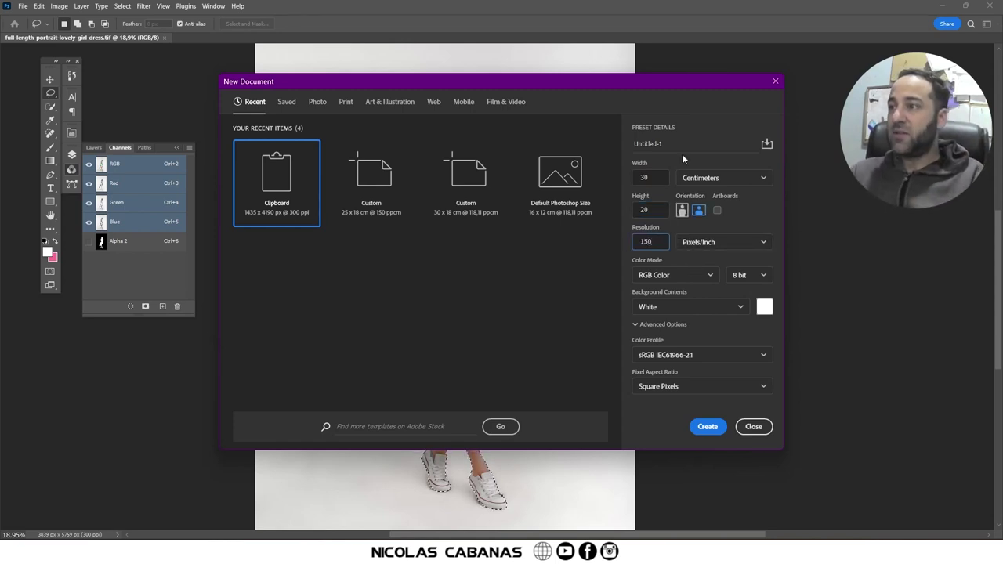
Name the document 'Proyecto telefono', create it, and paste in the cut-out girl
{"action": "left_click_drag", "start_coordinate": [666, 144], "coordinate": [620, 141]}
{"action": "type", "text": "Proyecto telefono"}
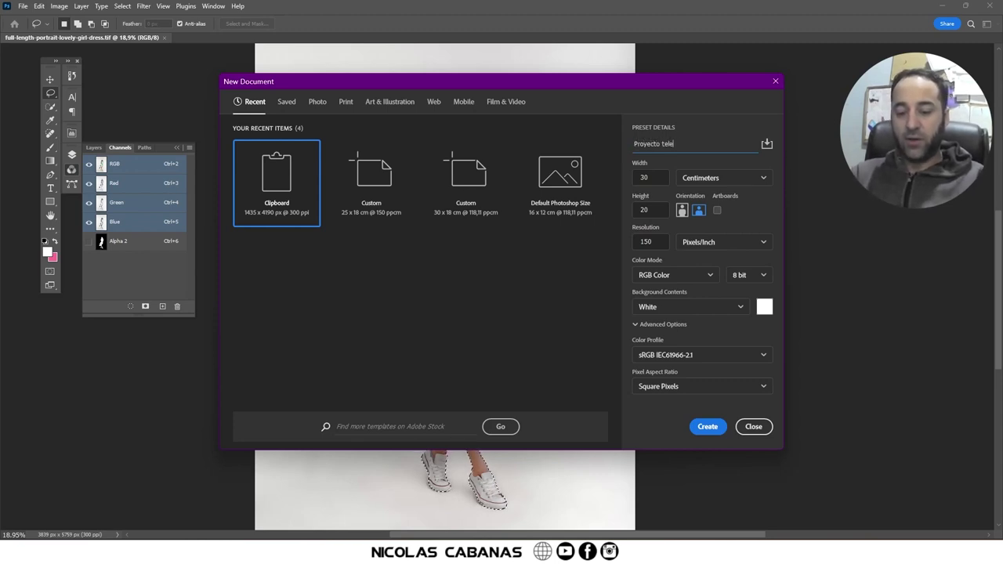
{"action": "left_click", "coordinate": [708, 427]}
{"action": "left_click_drag", "start_coordinate": [576, 387], "coordinate": [572, 373]}
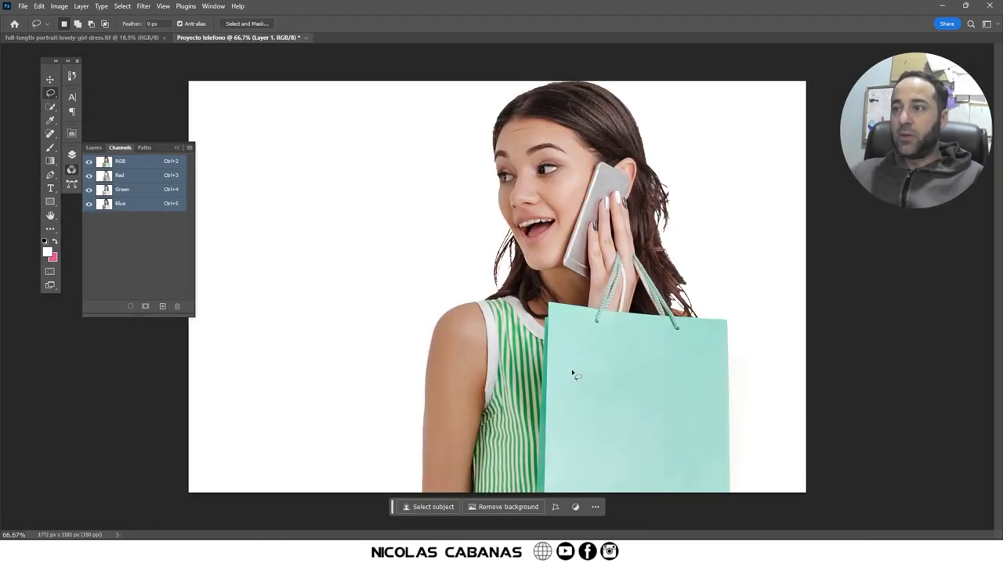
Move the girl layer up and left on the canvas
{"action": "key", "text": "v"}
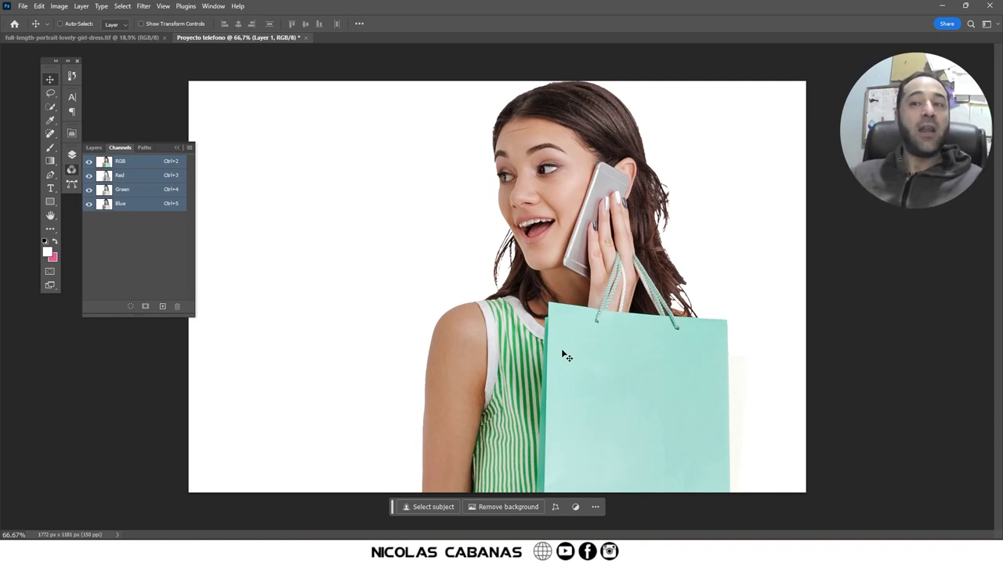
{"action": "left_click", "coordinate": [91, 149]}
{"action": "left_click_drag", "start_coordinate": [513, 322], "coordinate": [453, 280]}
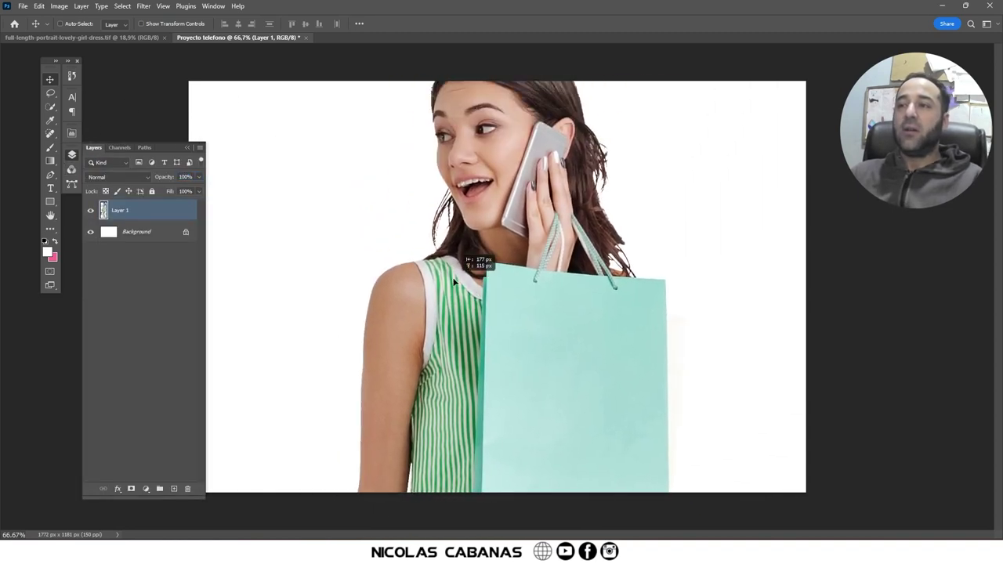
Scale the girl down to about 20%, centred full-length on the canvas
{"action": "key", "text": "ctrl+t"}
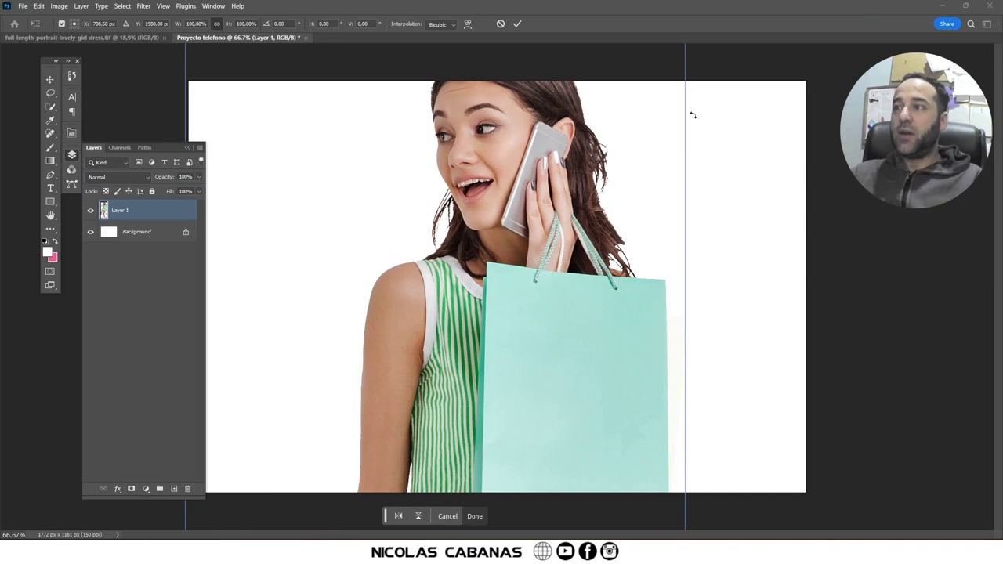
{"action": "left_click_drag", "start_coordinate": [693, 115], "coordinate": [533, 260]}
{"action": "left_click_drag", "start_coordinate": [445, 340], "coordinate": [556, 141]}
{"action": "mouse_move", "coordinate": [645, 66]}
{"action": "left_mouse_down"}
{"action": "mouse_move", "coordinate": [511, 321]}
{"action": "mouse_move", "coordinate": [570, 62]}
{"action": "left_mouse_up"}
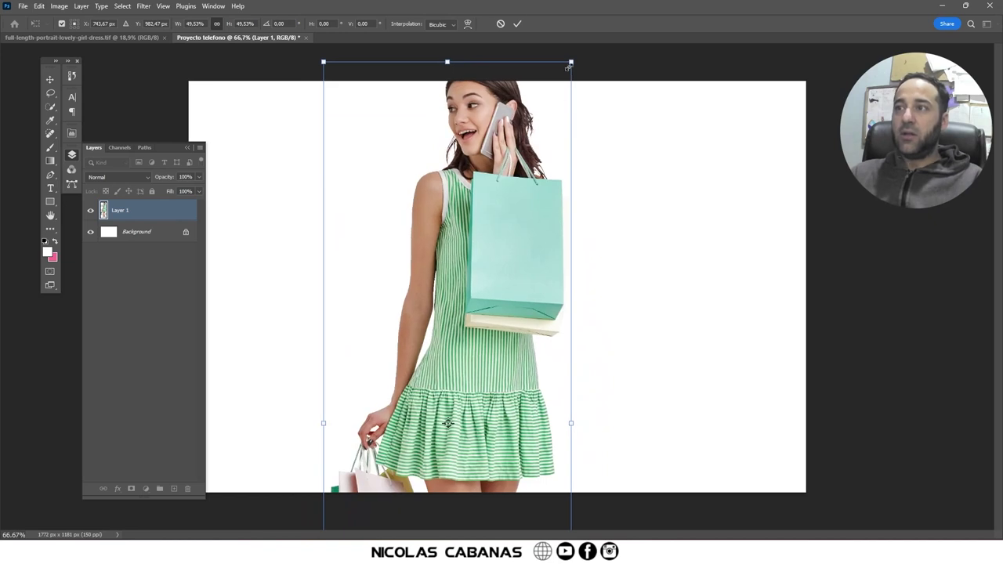
{"action": "left_click_drag", "start_coordinate": [571, 62], "coordinate": [510, 230]}
{"action": "left_click_drag", "start_coordinate": [444, 339], "coordinate": [473, 219]}
{"action": "left_click_drag", "start_coordinate": [538, 109], "coordinate": [527, 146]}
{"action": "left_click_drag", "start_coordinate": [483, 243], "coordinate": [501, 240]}
{"action": "key", "text": "Return"}
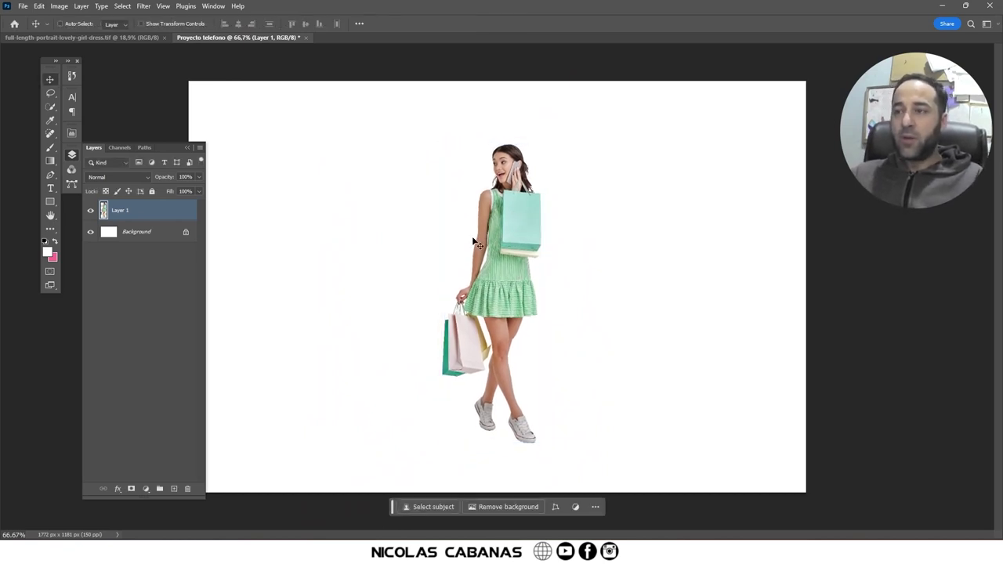
{"action": "key", "text": "alt+Tab"}
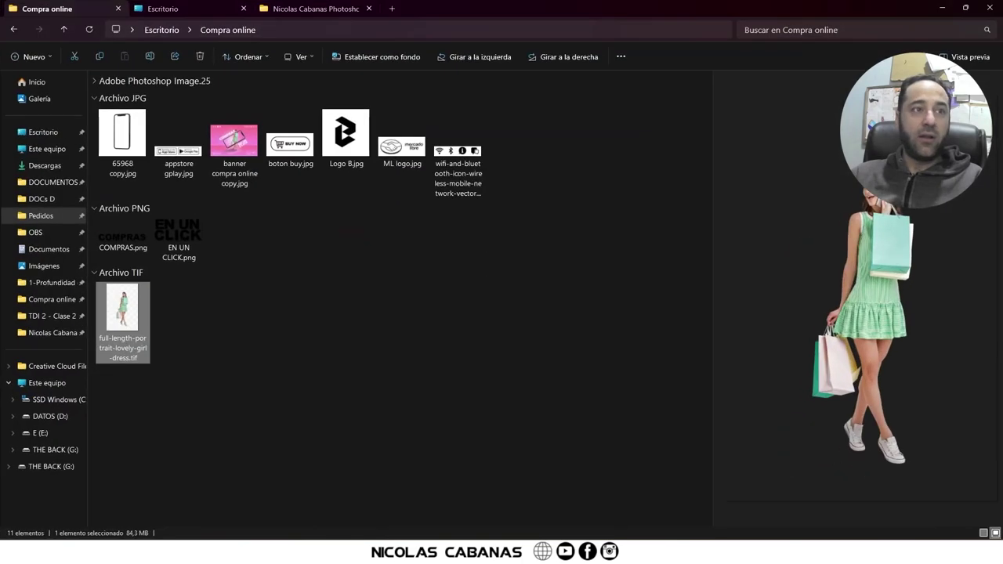
Preview the finished banner reference and the phone, button, logo and icon assets
{"action": "left_click", "coordinate": [233, 156]}
{"action": "double_click", "coordinate": [233, 156]}
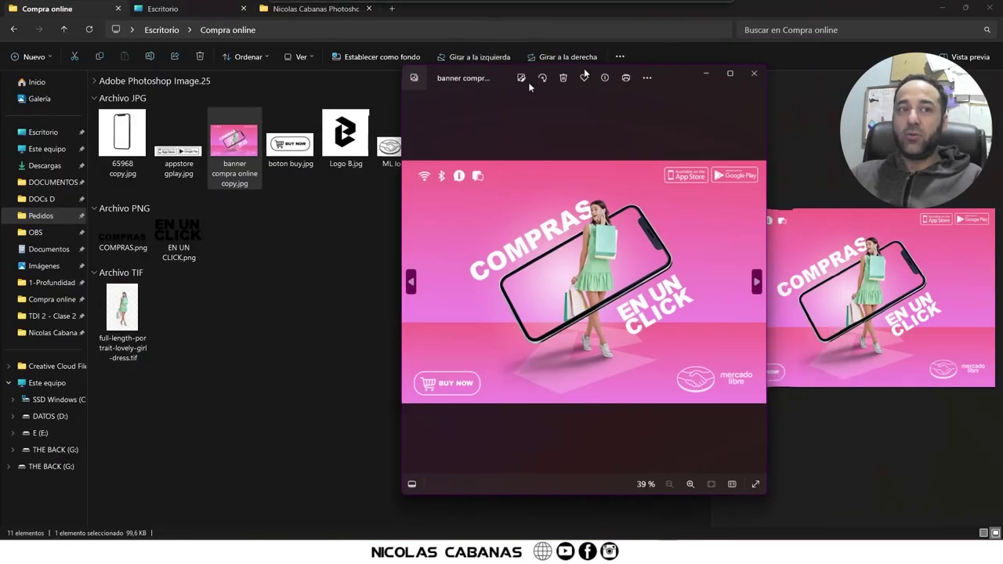
{"action": "left_click_drag", "start_coordinate": [530, 87], "coordinate": [0, 138]}
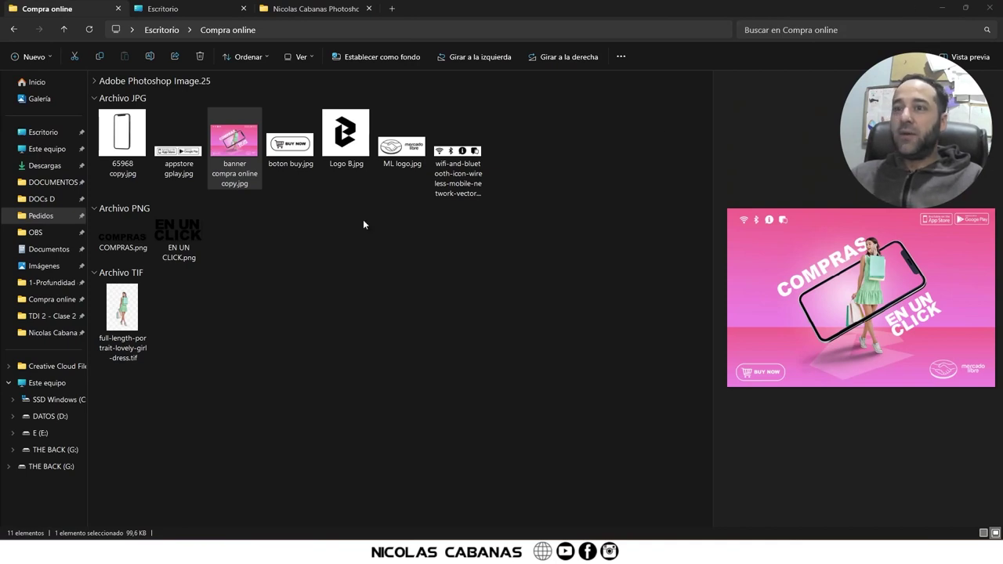
{"action": "left_click", "coordinate": [137, 157]}
{"action": "left_click", "coordinate": [292, 149]}
{"action": "left_click", "coordinate": [344, 140]}
{"action": "left_click", "coordinate": [459, 156]}
Open 65968 copy.jpg as a new Photoshop document
{"action": "left_click", "coordinate": [125, 137]}
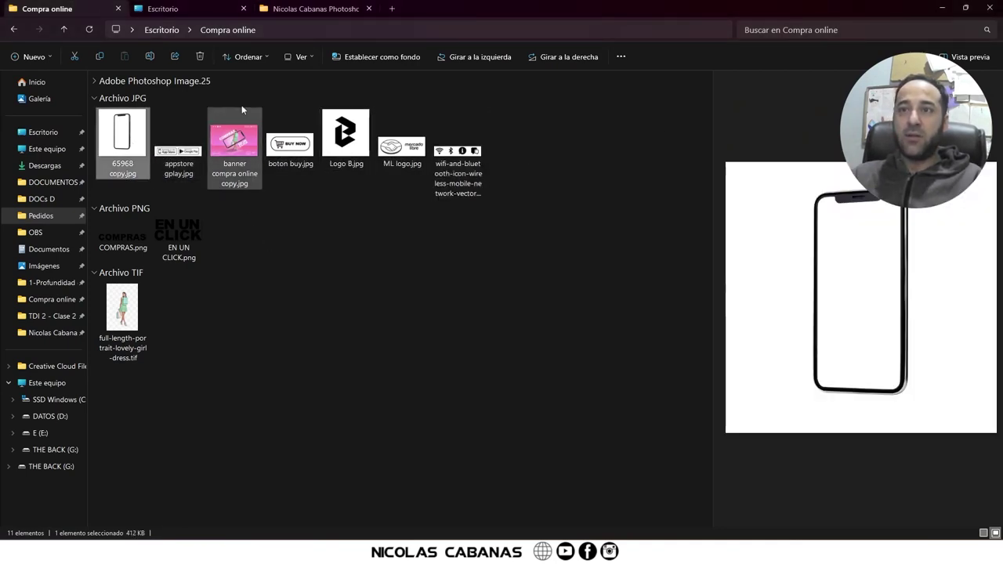
{"action": "key", "text": "super+Down"}
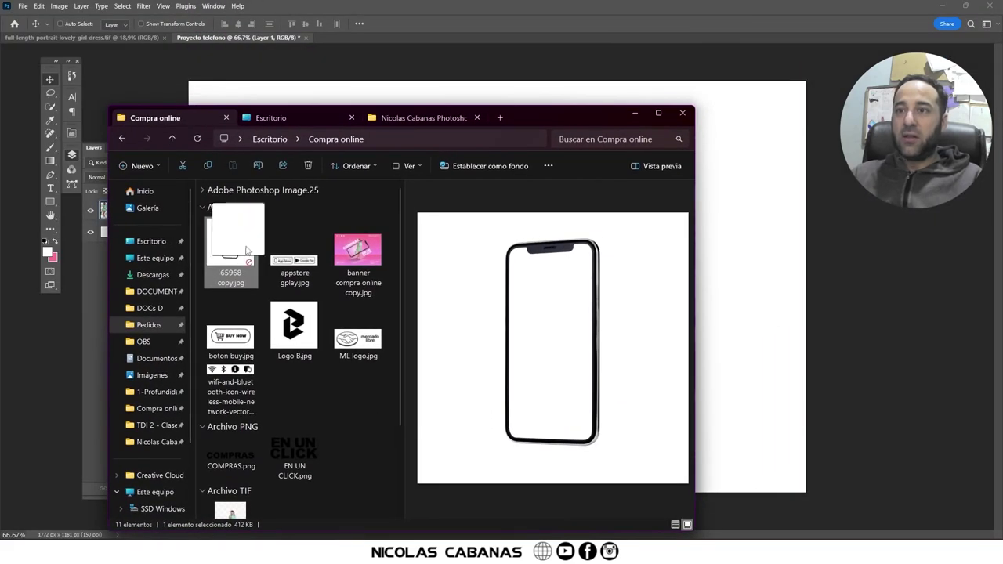
{"action": "left_click_drag", "start_coordinate": [428, 28], "coordinate": [428, 31]}
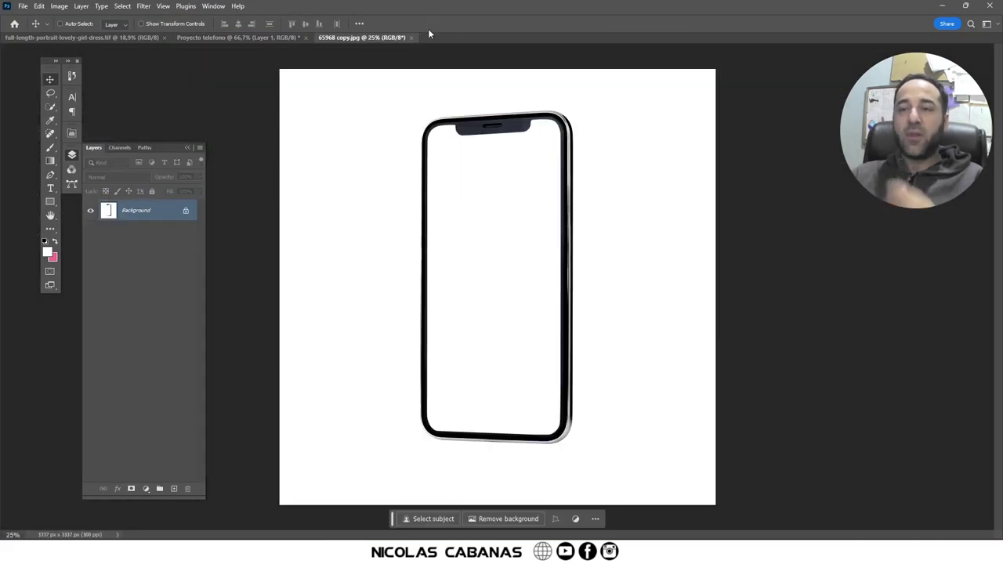
Close the full-length portrait .tif, keeping Proyecto telefono, and switch to 65968 copy
{"action": "left_click", "coordinate": [289, 37]}
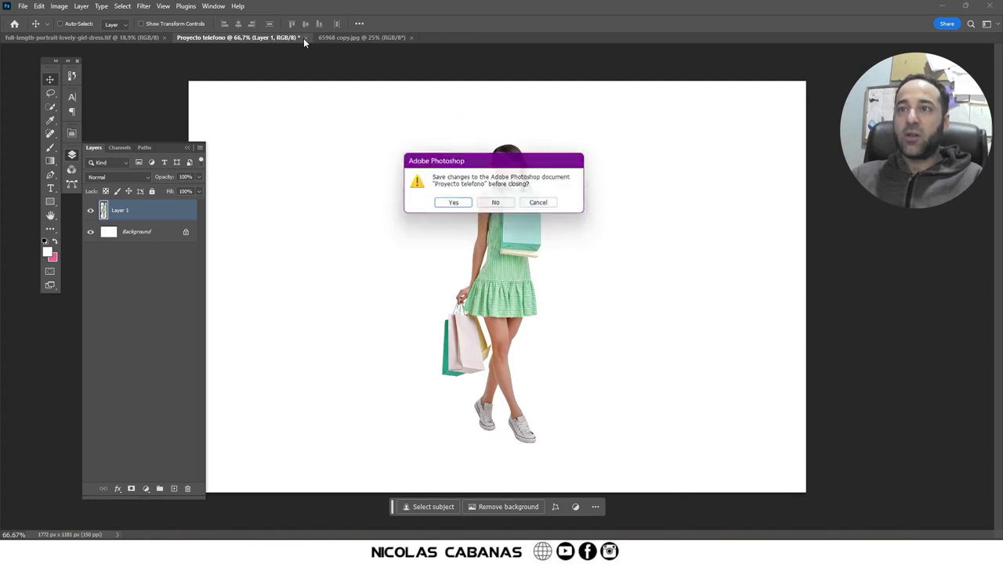
{"action": "left_click", "coordinate": [536, 207]}
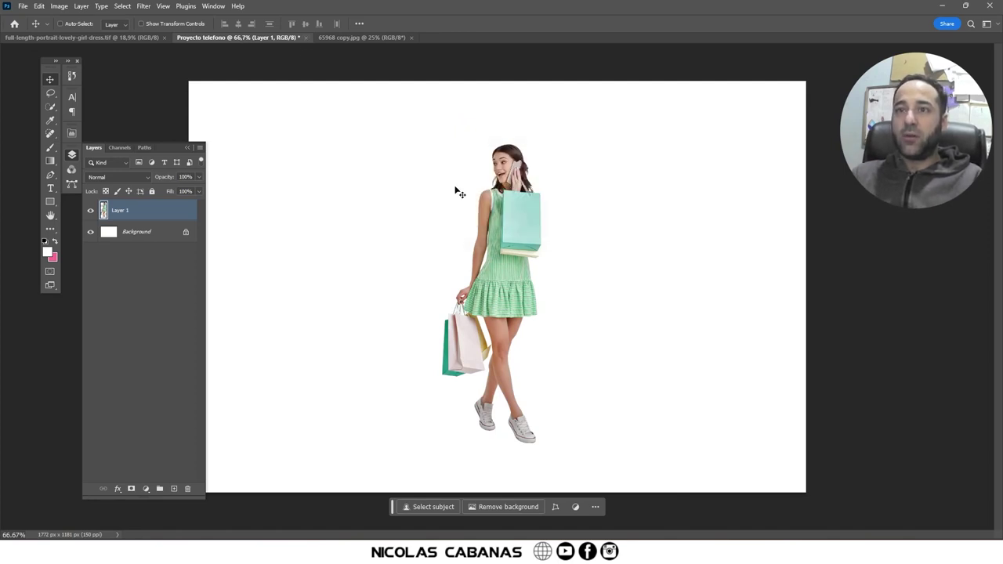
{"action": "left_click", "coordinate": [136, 38]}
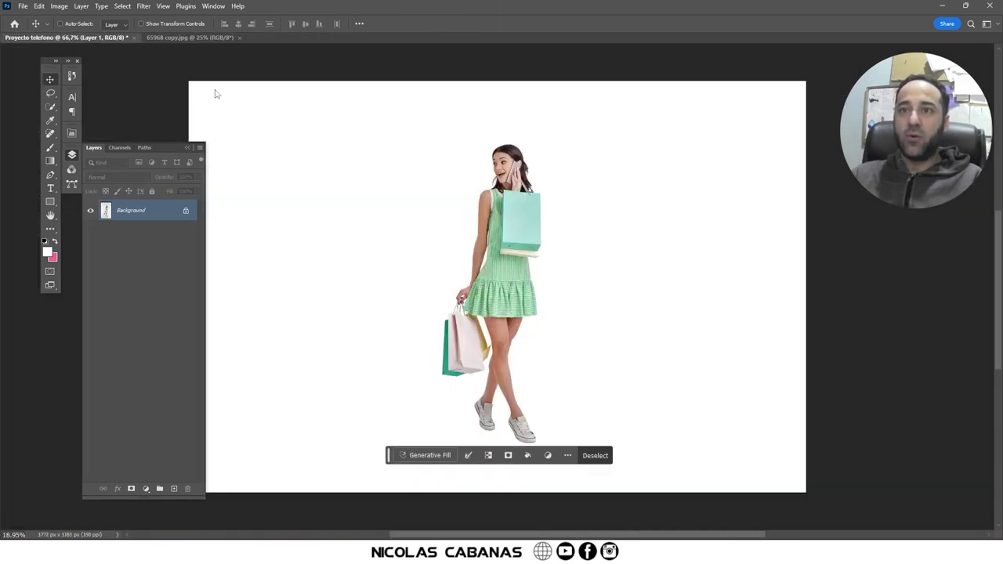
{"action": "left_click", "coordinate": [210, 39]}
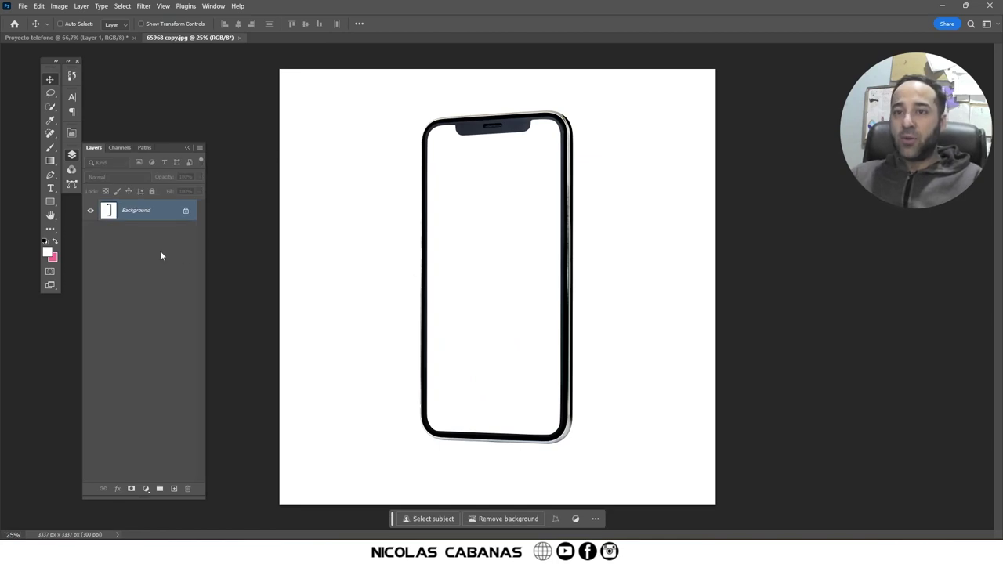
Load the phone outline from Path 1 as a selection, then return to Proyecto telefono
{"action": "left_click", "coordinate": [69, 187]}
{"action": "left_click", "coordinate": [95, 167]}
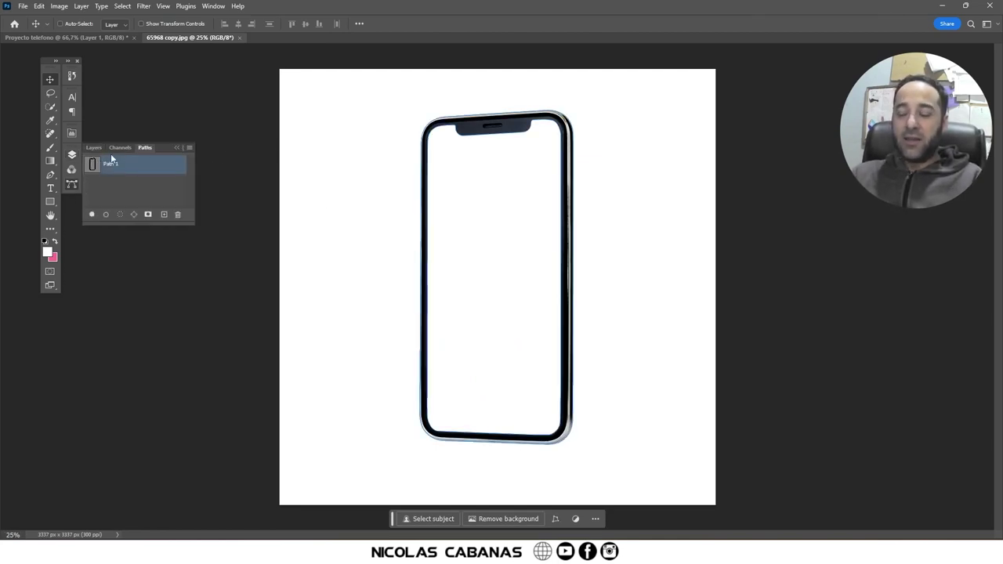
{"action": "left_click", "coordinate": [120, 148]}
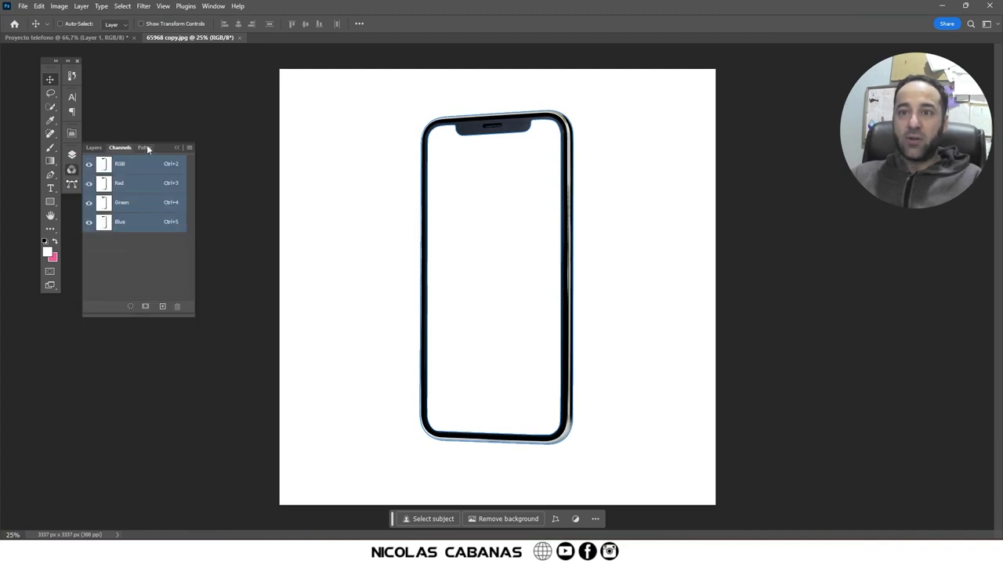
{"action": "left_click", "coordinate": [145, 148]}
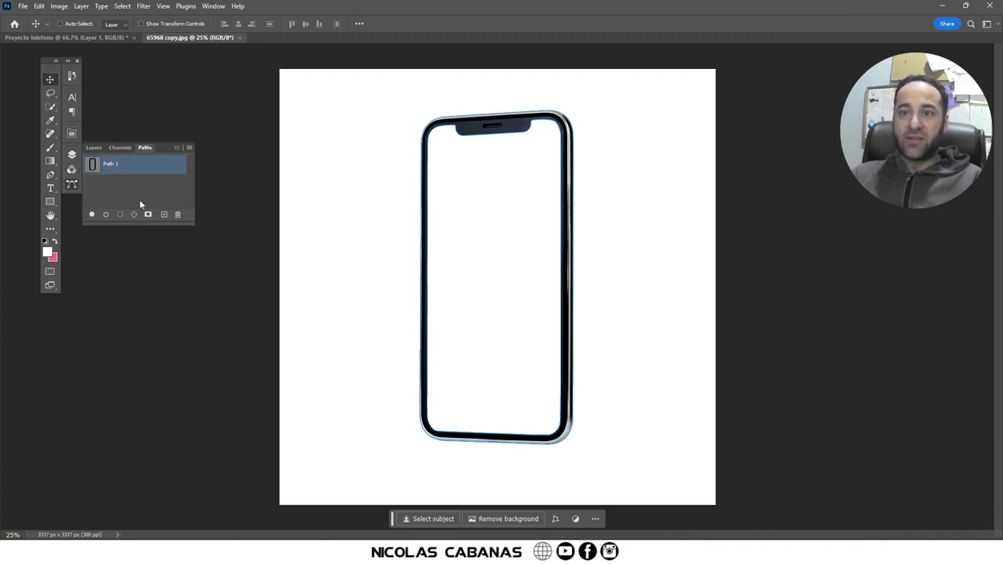
{"action": "left_click", "coordinate": [92, 169], "text": "ctrl"}
{"action": "left_click", "coordinate": [94, 148]}
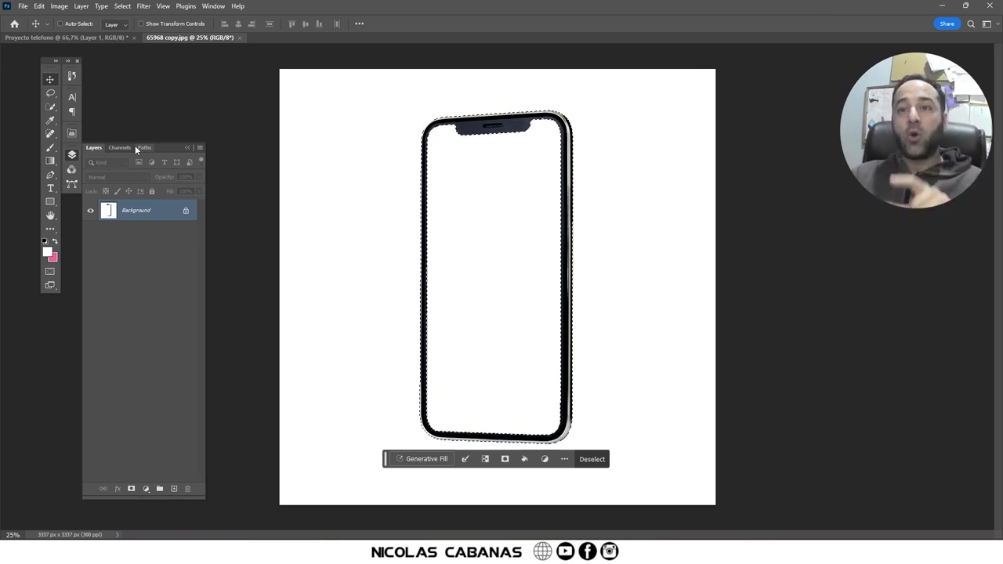
{"action": "left_click", "coordinate": [104, 38]}
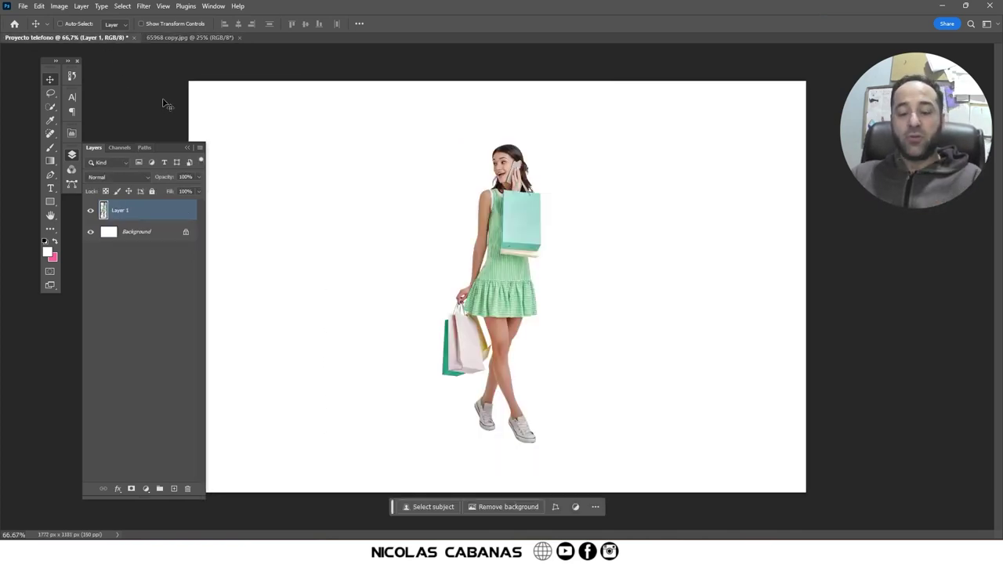
Paste the phone as Layer 2, shrink it to about 44% and tilt it slightly
{"action": "key", "text": "ctrl+v"}
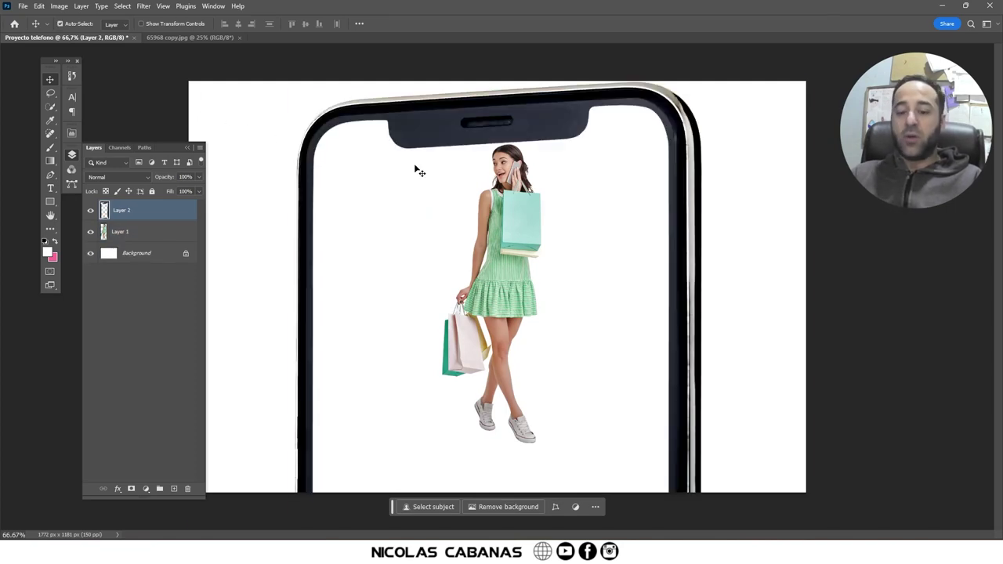
{"action": "key", "text": "ctrl+t"}
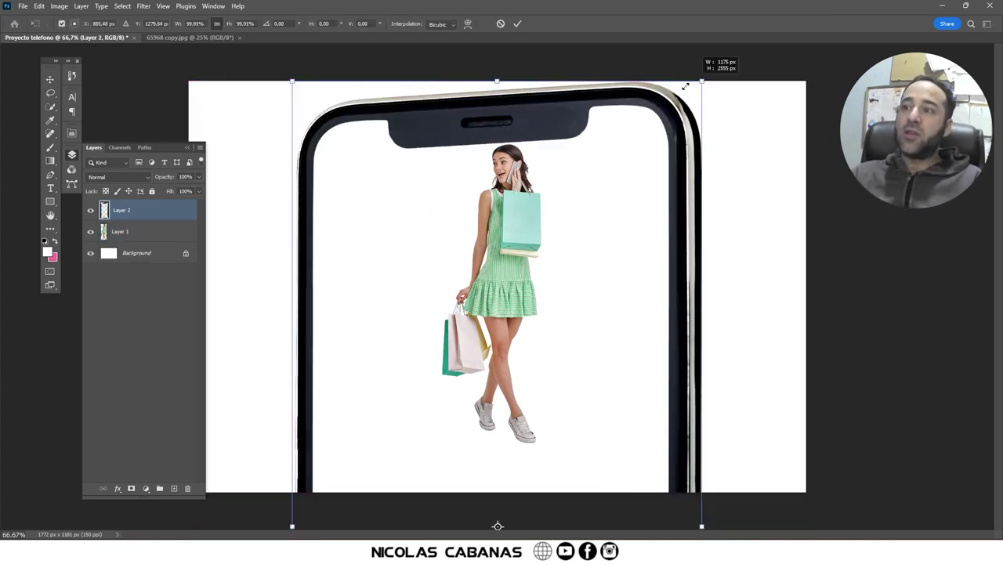
{"action": "left_click_drag", "start_coordinate": [700, 80], "coordinate": [602, 295]}
{"action": "left_click_drag", "start_coordinate": [537, 385], "coordinate": [570, 92]}
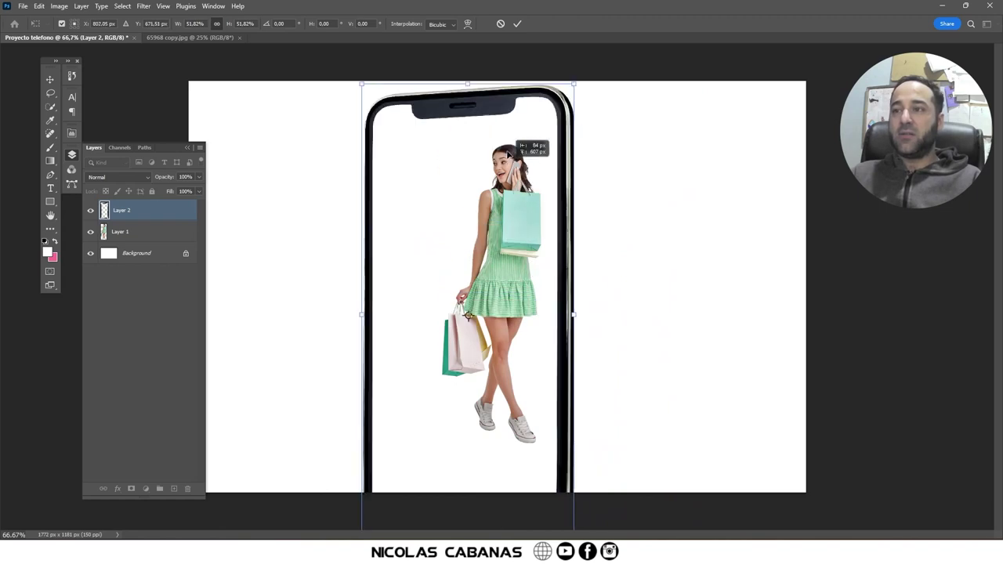
{"action": "left_click_drag", "start_coordinate": [578, 43], "coordinate": [552, 94]}
{"action": "mouse_move", "coordinate": [497, 145]}
{"action": "left_mouse_down"}
{"action": "mouse_move", "coordinate": [507, 158]}
{"action": "mouse_move", "coordinate": [546, 110]}
{"action": "left_mouse_up"}
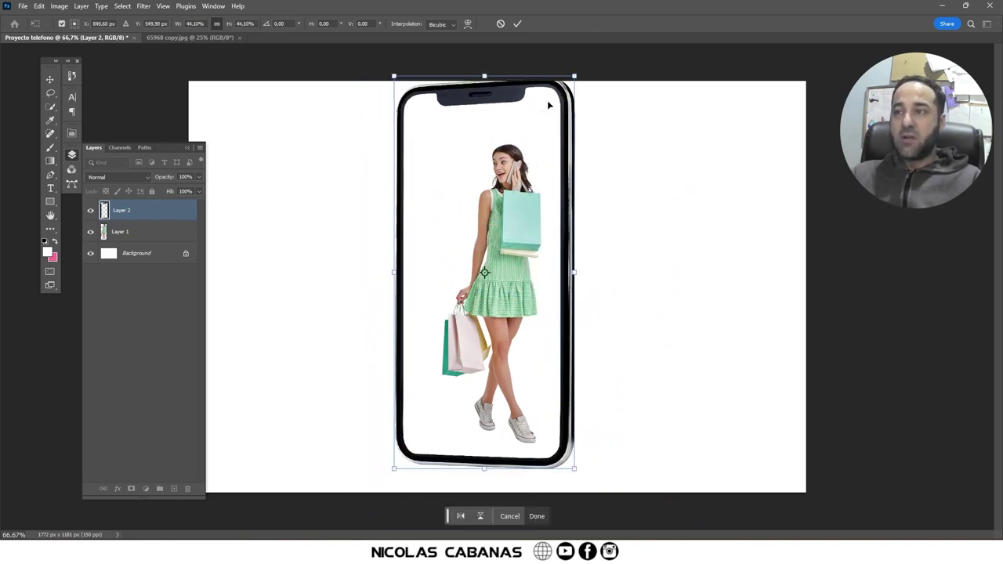
{"action": "left_click_drag", "start_coordinate": [575, 76], "coordinate": [567, 91]}
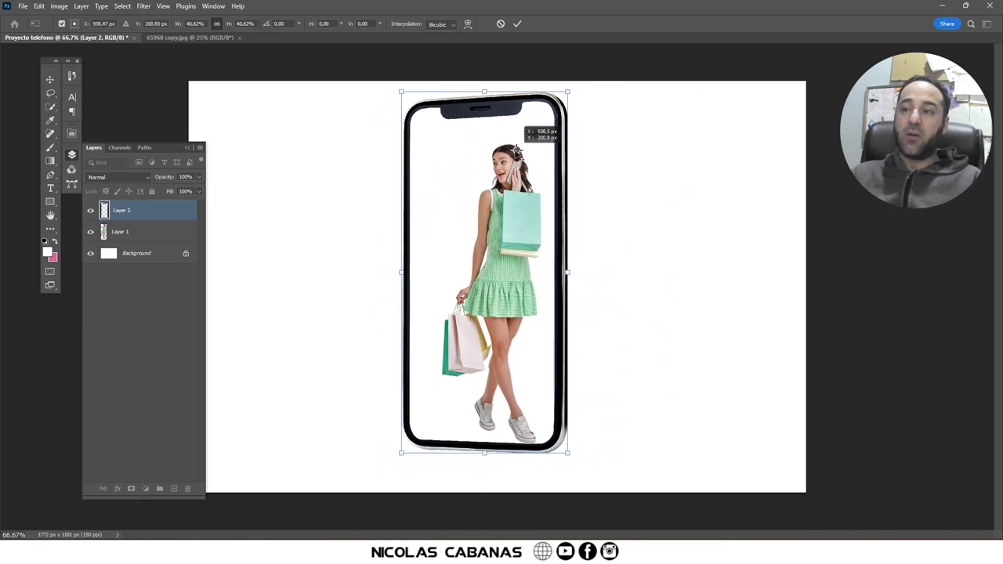
{"action": "left_click_drag", "start_coordinate": [511, 154], "coordinate": [471, 270]}
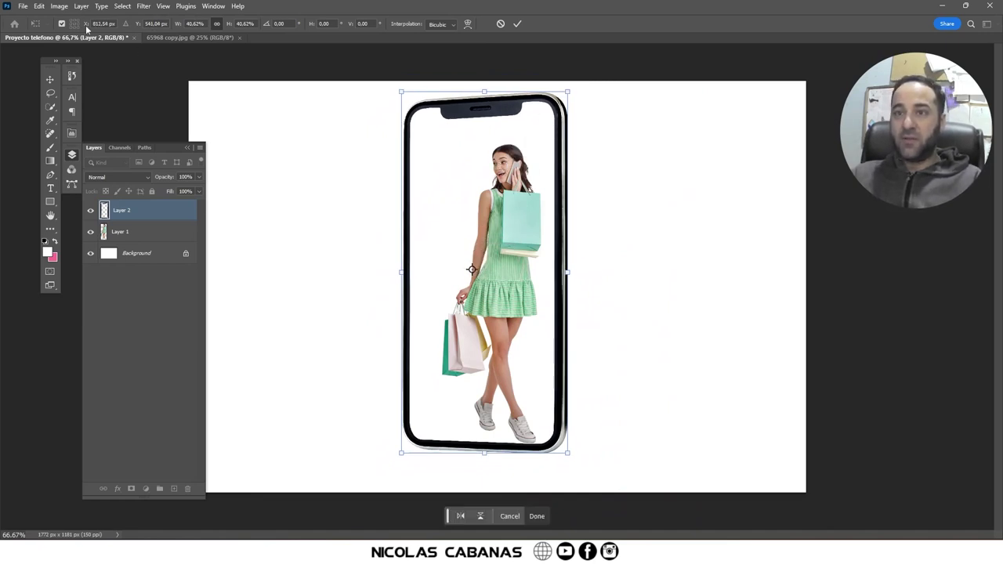
{"action": "left_click_drag", "start_coordinate": [392, 139], "coordinate": [442, 201]}
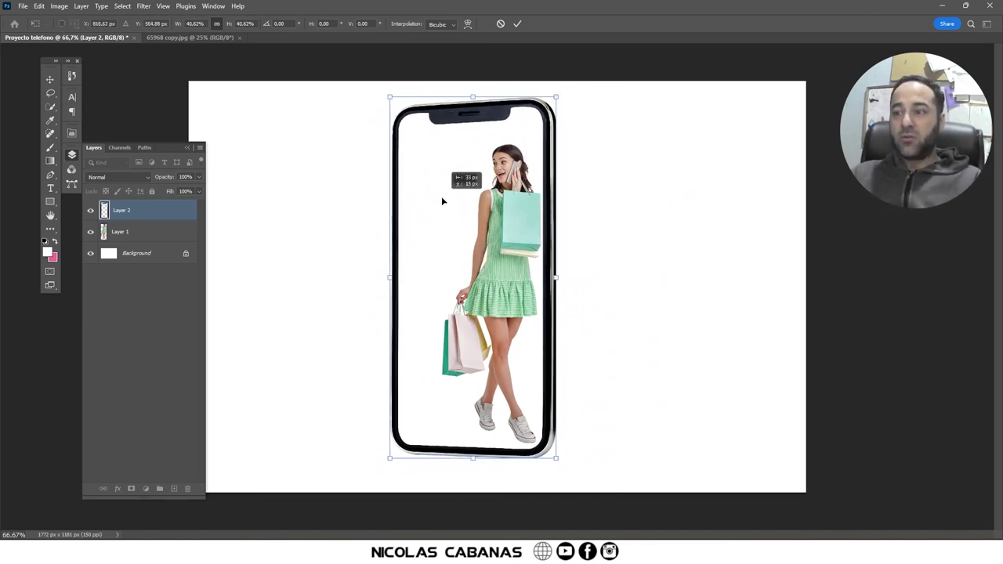
{"action": "key", "text": "Return"}
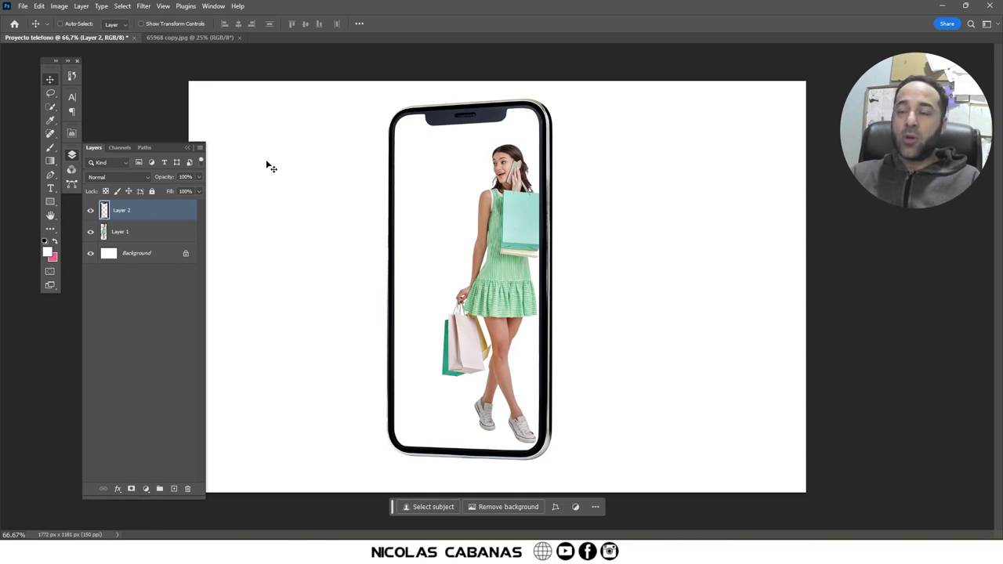
Rotate the phone about 60°, scale to 80%, shift right, and put Layer 1 above it
{"action": "key", "text": "ctrl+t"}
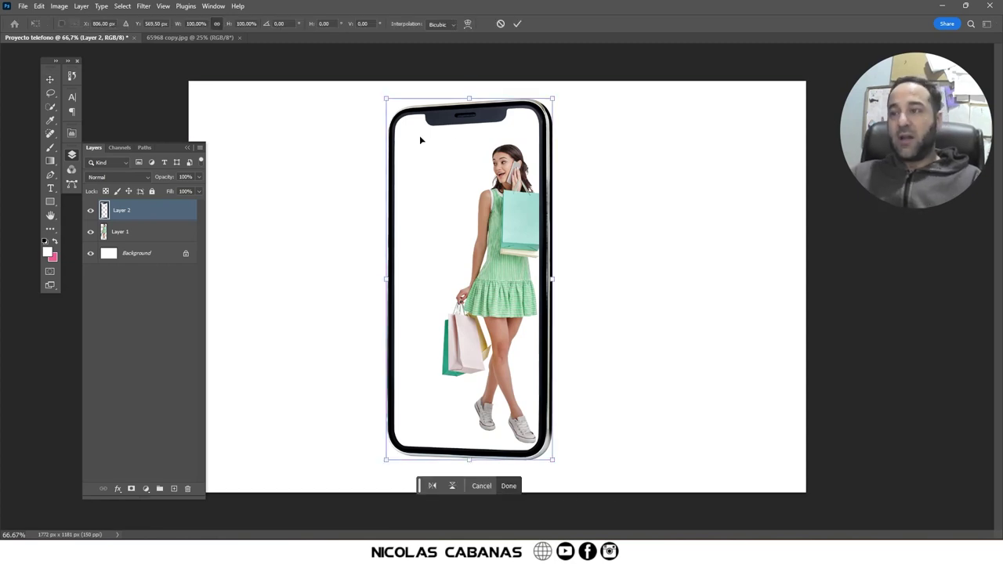
{"action": "mouse_move", "coordinate": [563, 91]}
{"action": "left_mouse_down"}
{"action": "mouse_move", "coordinate": [673, 299]}
{"action": "mouse_move", "coordinate": [673, 283]}
{"action": "left_mouse_up"}
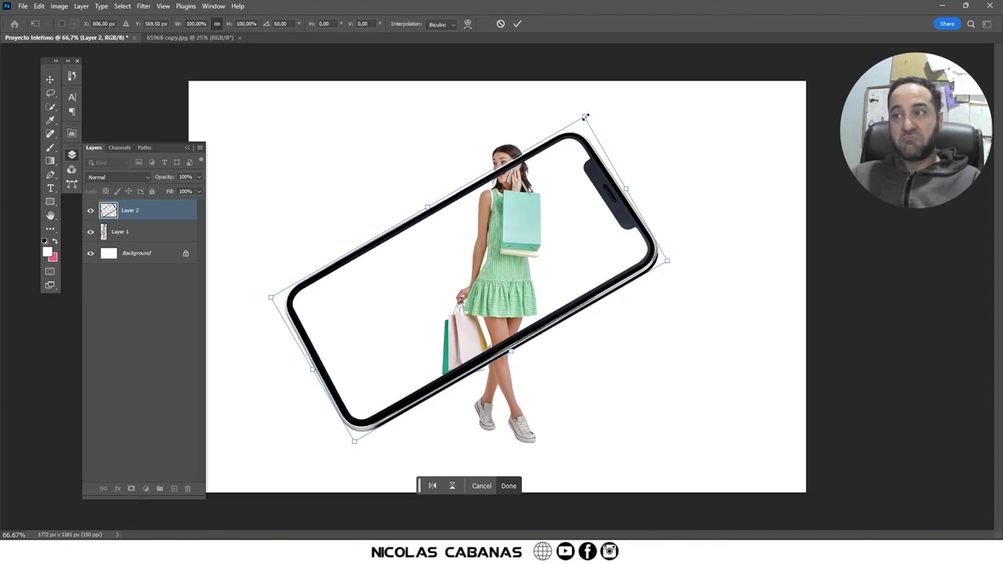
{"action": "left_click_drag", "start_coordinate": [584, 117], "coordinate": [552, 151]}
{"action": "left_click_drag", "start_coordinate": [546, 215], "coordinate": [579, 221]}
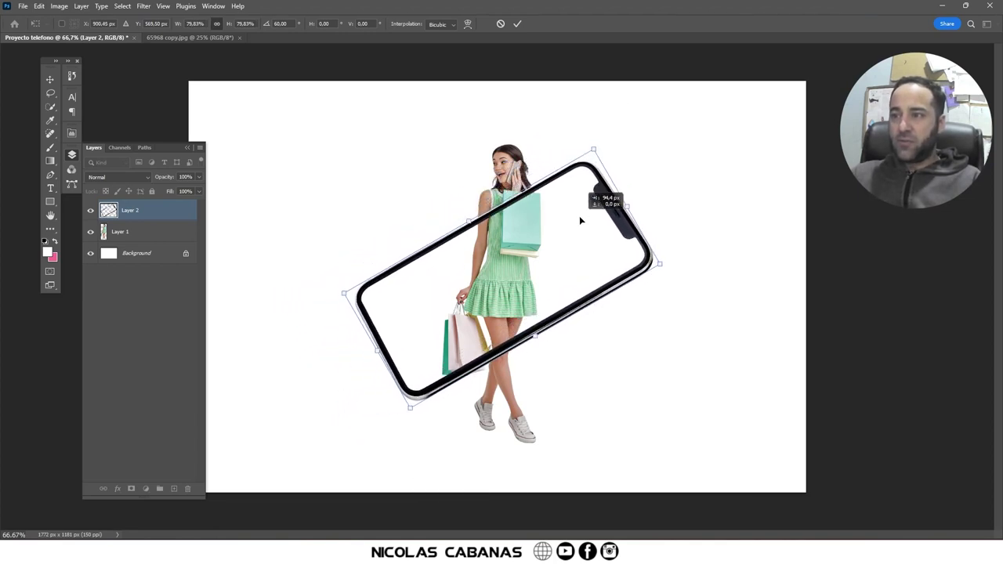
{"action": "key", "text": "Return"}
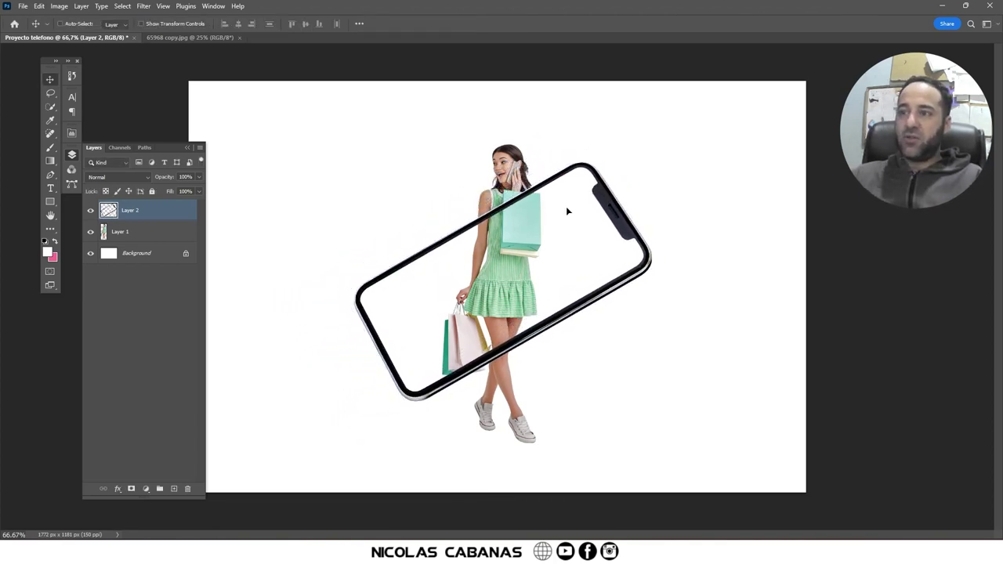
{"action": "left_click_drag", "start_coordinate": [568, 211], "coordinate": [556, 211]}
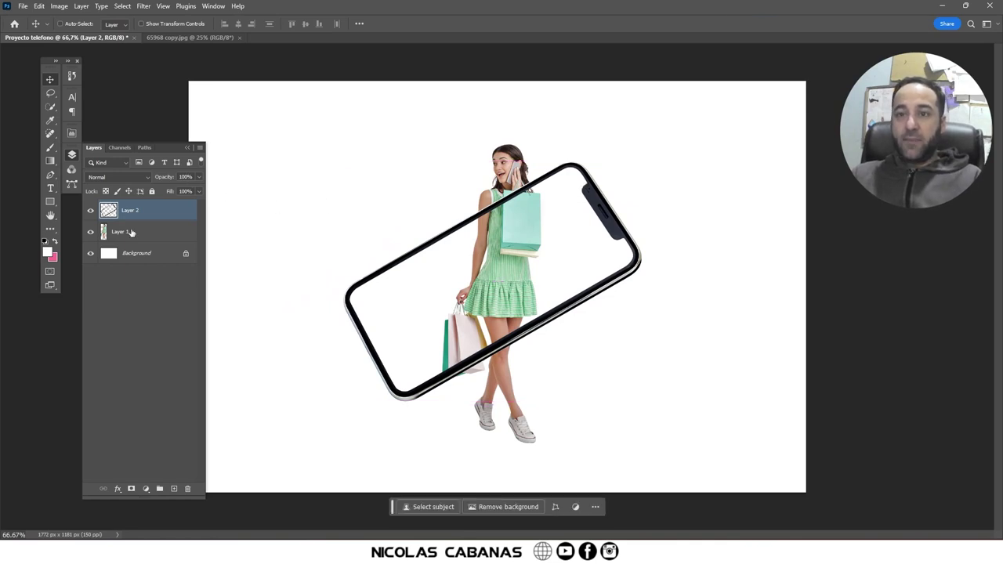
{"action": "left_click_drag", "start_coordinate": [130, 232], "coordinate": [139, 210]}
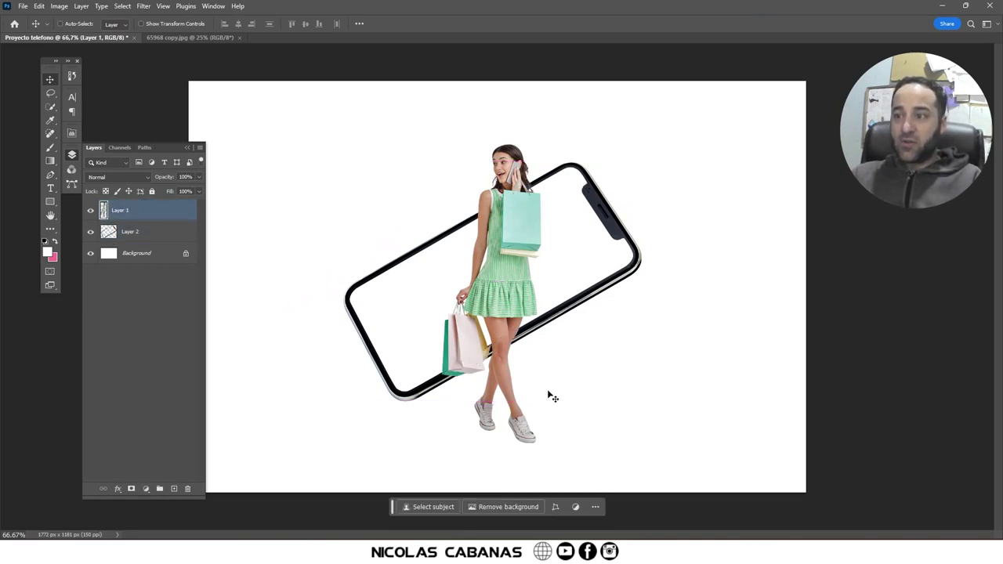
Switch the Layers panel to Large Thumbnails for Layer 1, Layer 2 and Background
{"action": "scroll", "coordinate": [496, 407], "scroll_direction": "up", "scroll_amount": 3}
{"action": "scroll", "coordinate": [463, 238], "scroll_direction": "up", "scroll_amount": 2}
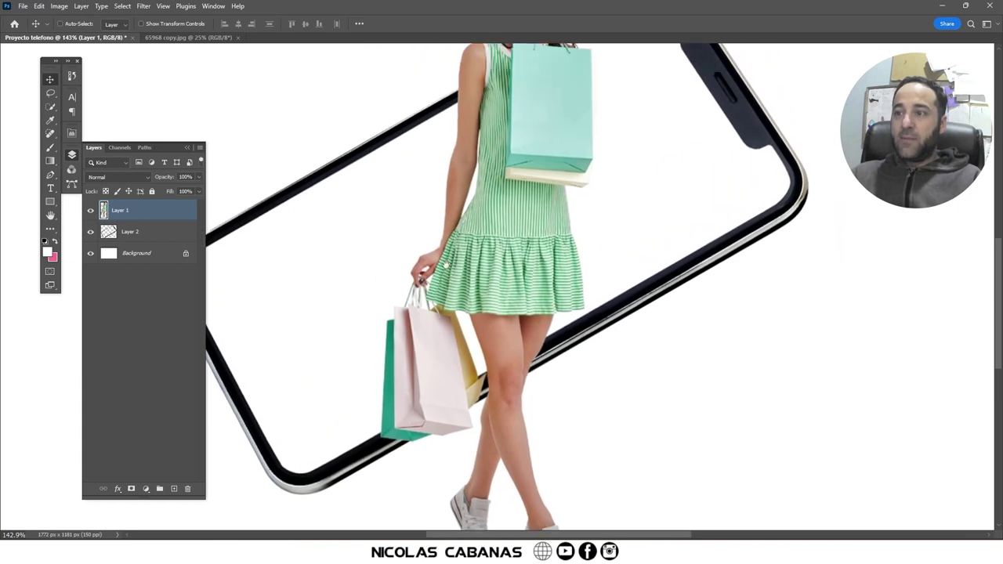
{"action": "scroll", "coordinate": [462, 238], "scroll_direction": "down", "scroll_amount": 2}
{"action": "scroll", "coordinate": [441, 247], "scroll_direction": "down", "scroll_amount": 1}
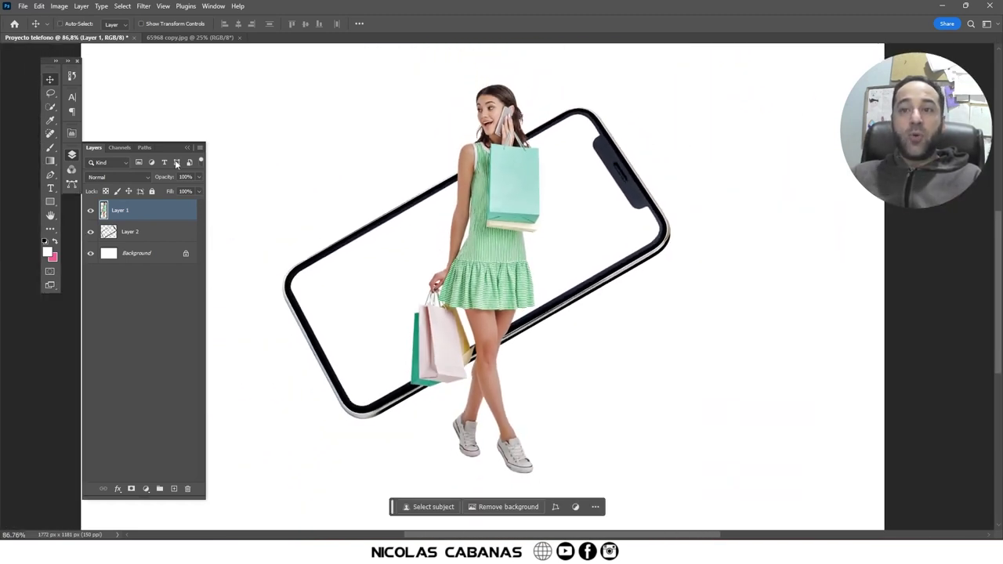
{"action": "right_click", "coordinate": [105, 208]}
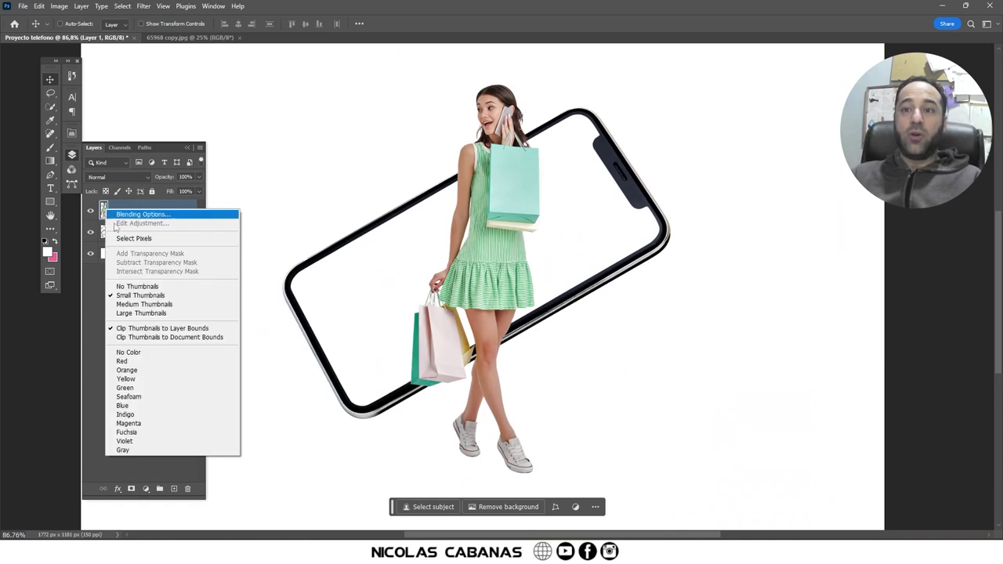
{"action": "left_click", "coordinate": [131, 313]}
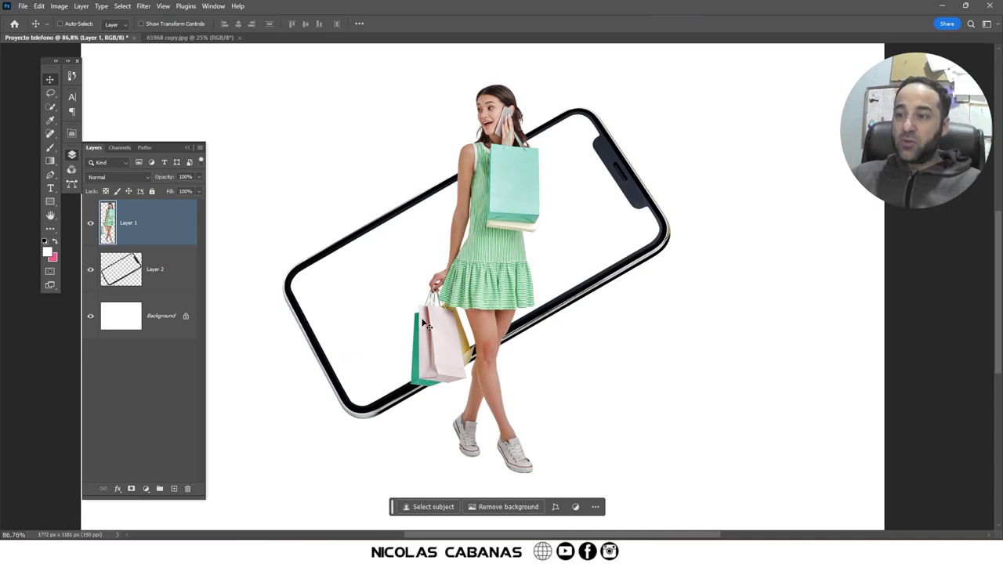
Copy Layer 2's phone edge around the bags to a new Layer 3 moved to the top
{"action": "key", "text": "m"}
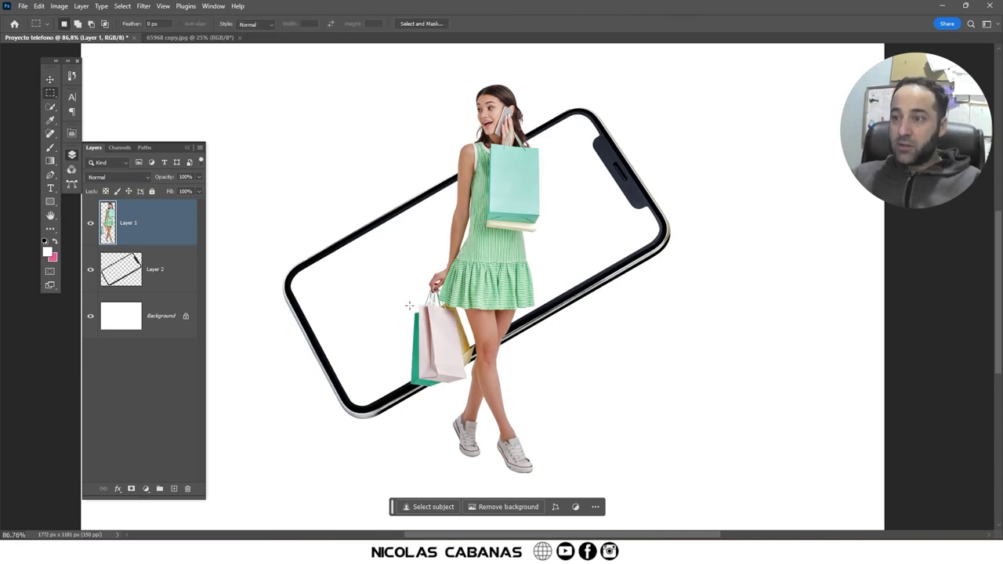
{"action": "left_click_drag", "start_coordinate": [403, 290], "coordinate": [519, 406]}
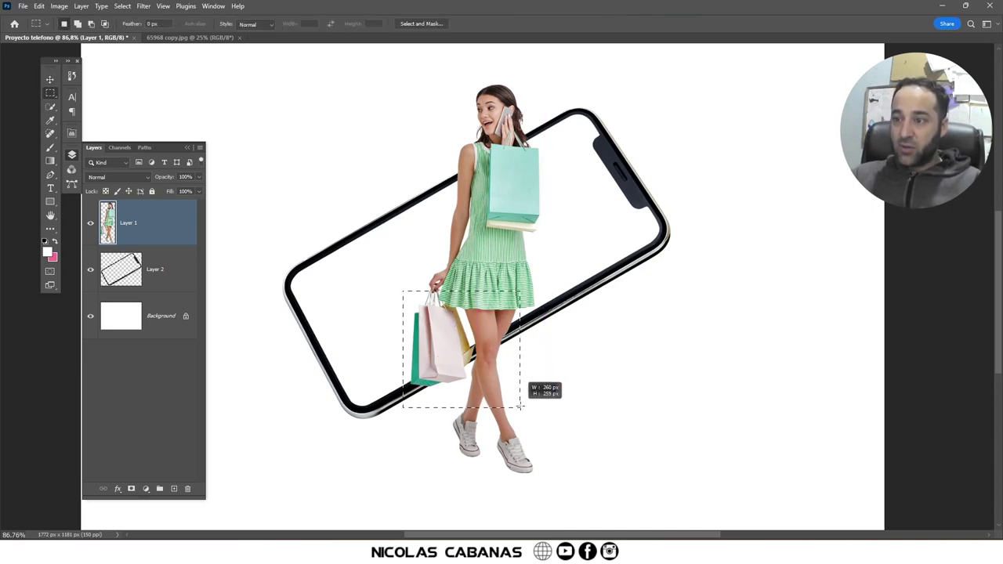
{"action": "left_click_drag", "start_coordinate": [520, 406], "coordinate": [521, 393]}
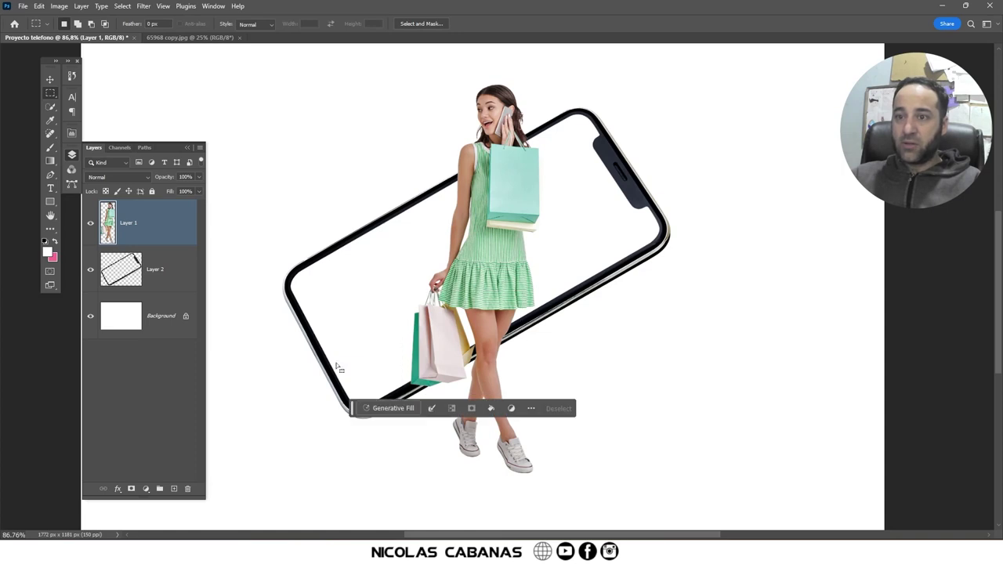
{"action": "left_click", "coordinate": [155, 277]}
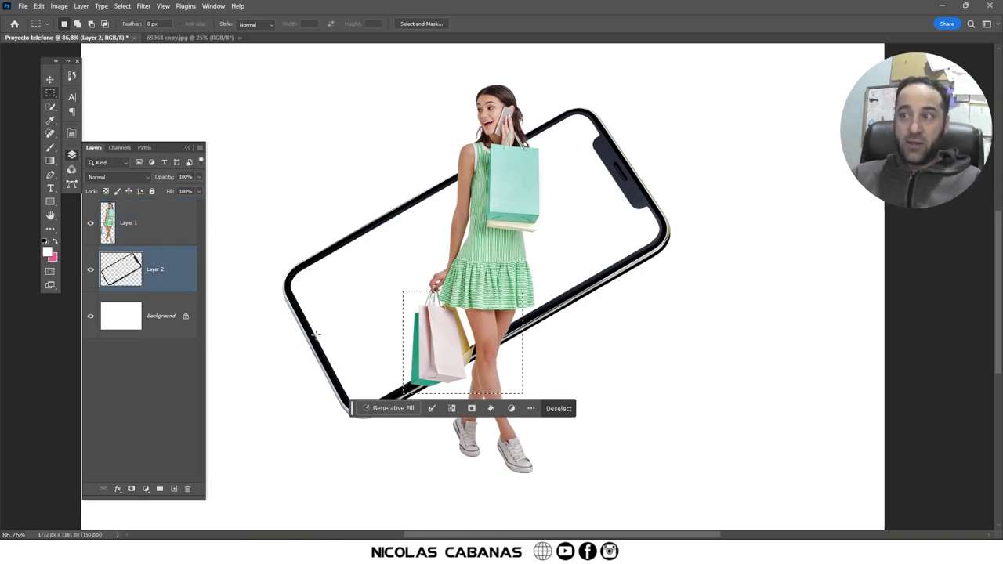
{"action": "key", "text": "ctrl+j"}
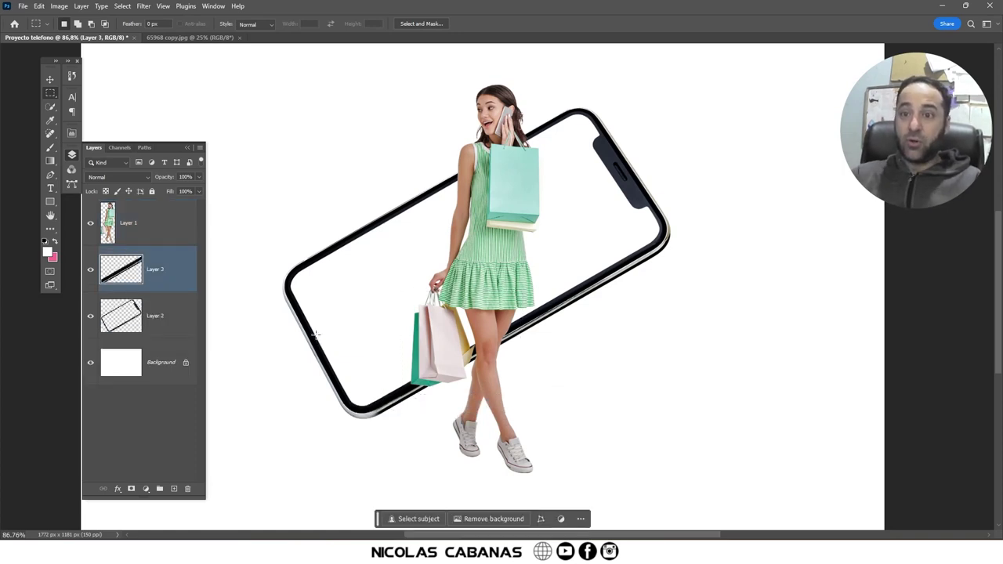
{"action": "key", "text": "ctrl+bracketright"}
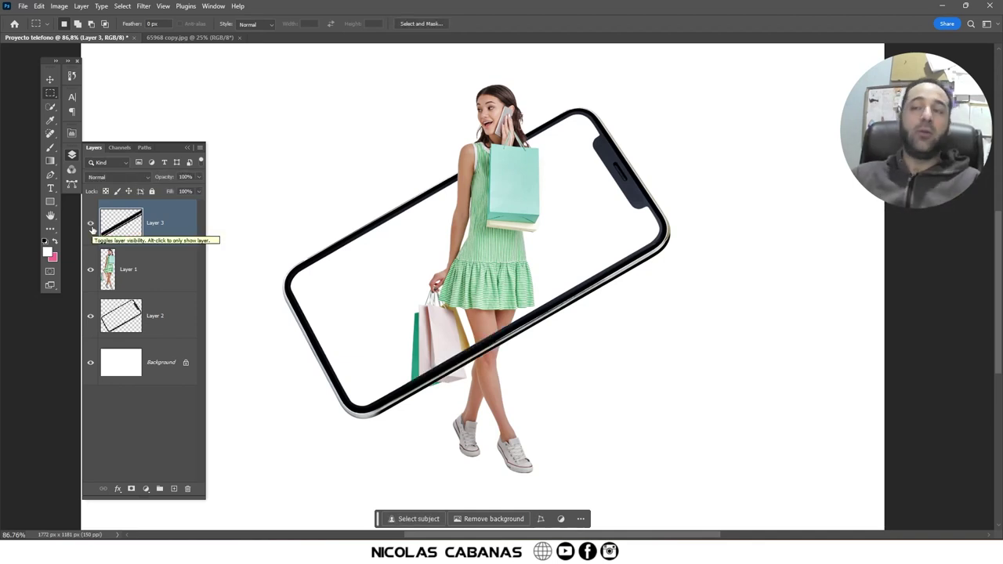
Close the 65968 copy.jpg image
{"action": "key", "text": "v"}
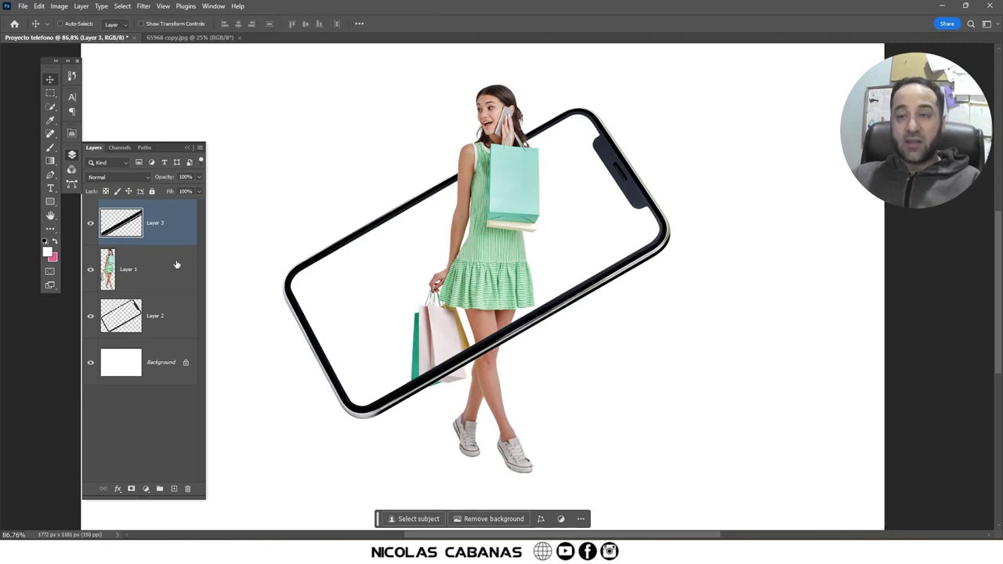
{"action": "left_click", "coordinate": [205, 37]}
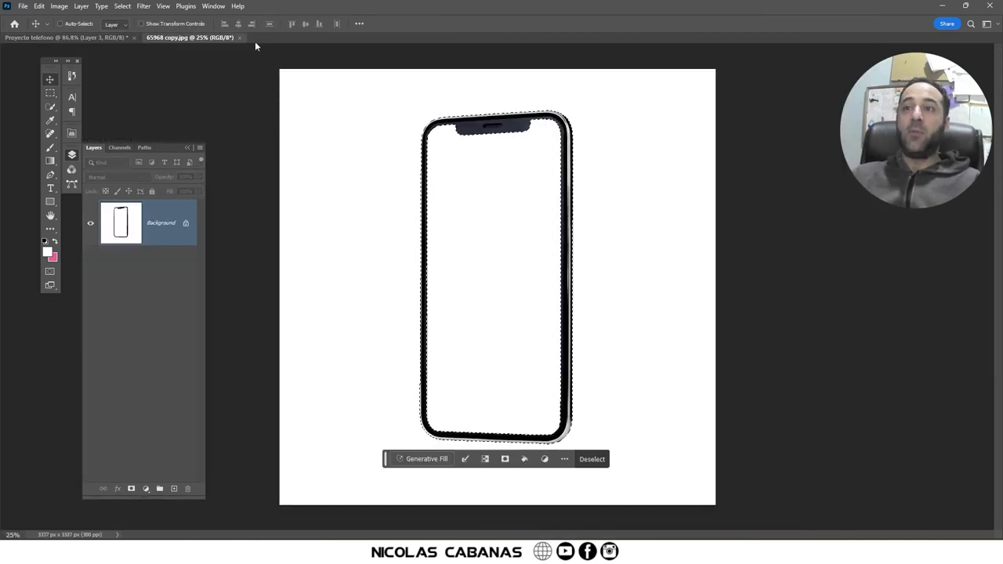
{"action": "left_click", "coordinate": [239, 37]}
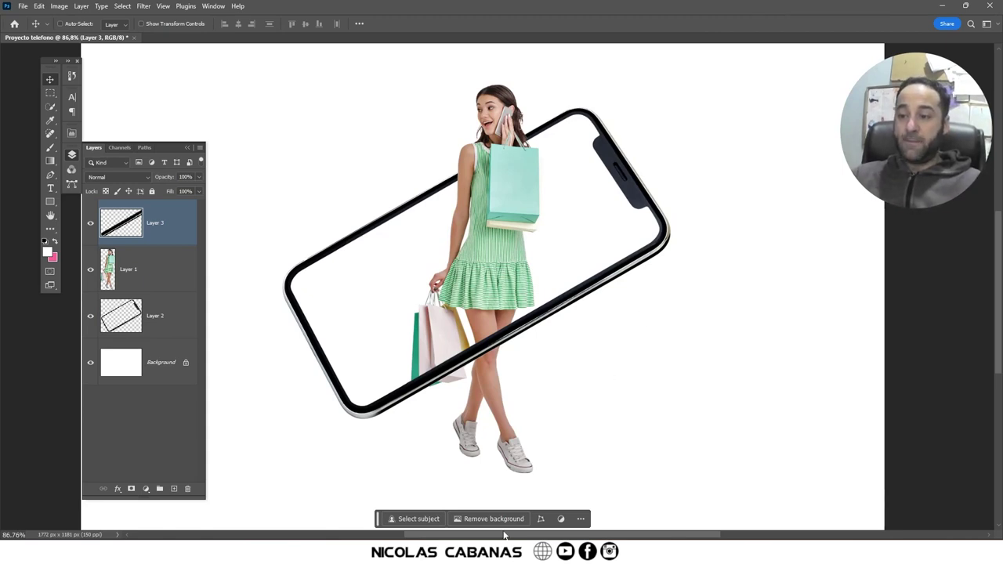
Drag appstore gplay, boton buy, Logo B, ML logo and wifi icons from Compra online into the banner
{"action": "left_click", "coordinate": [489, 555]}
{"action": "left_click", "coordinate": [295, 259]}
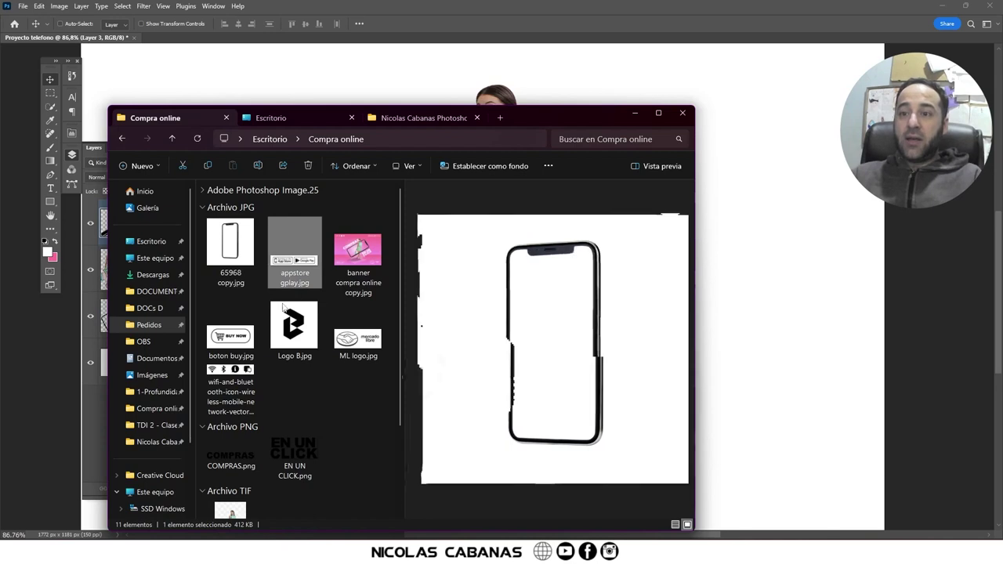
{"action": "left_click", "coordinate": [231, 333], "text": "ctrl"}
{"action": "left_click", "coordinate": [294, 325], "text": "ctrl"}
{"action": "left_click", "coordinate": [358, 337], "text": "ctrl"}
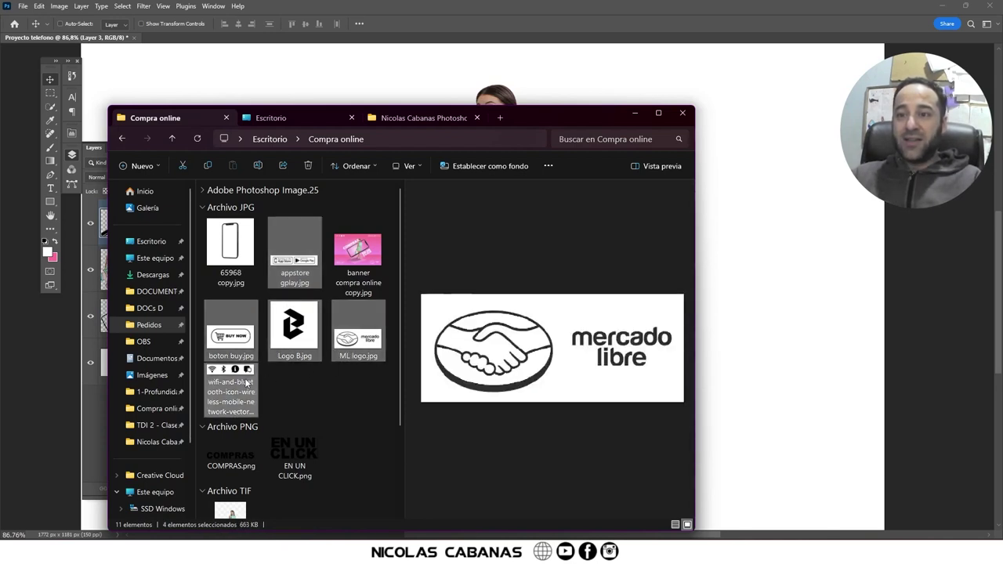
{"action": "left_click", "coordinate": [231, 388], "text": "ctrl"}
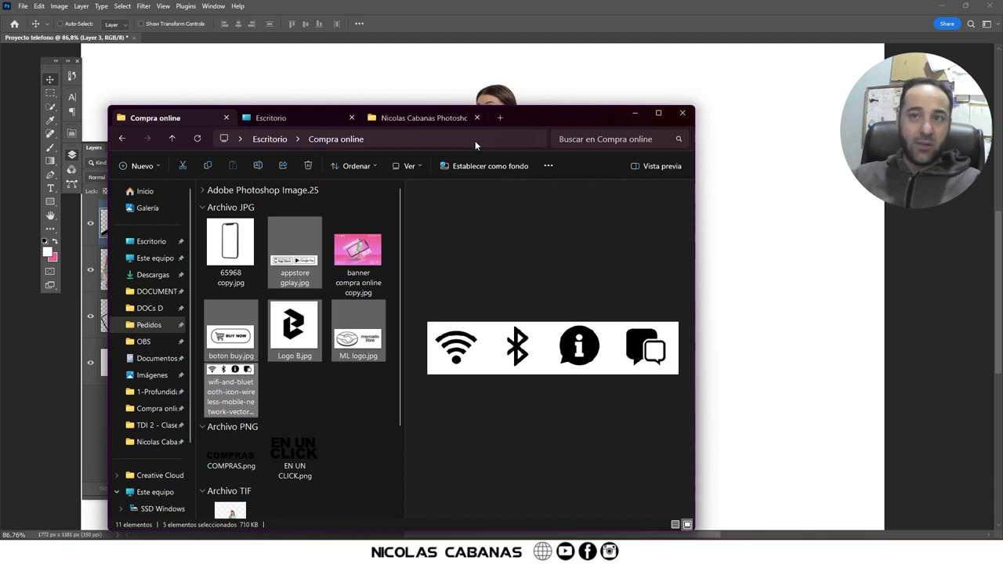
{"action": "left_click_drag", "start_coordinate": [301, 246], "coordinate": [768, 177]}
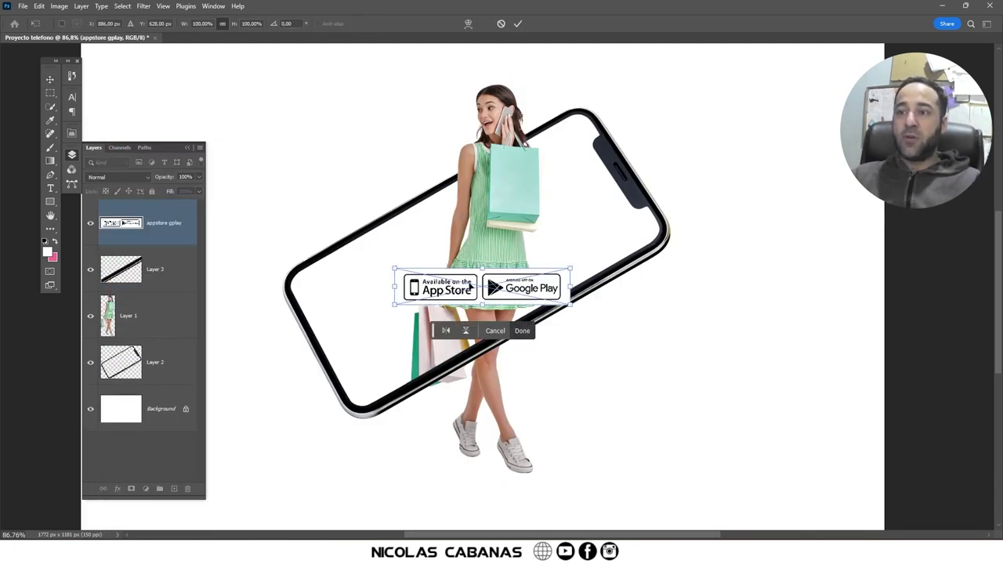
Place the store badges top-right and shrink the BUY NOW button into the bottom-left
{"action": "scroll", "coordinate": [521, 302], "scroll_direction": "down", "scroll_amount": 3}
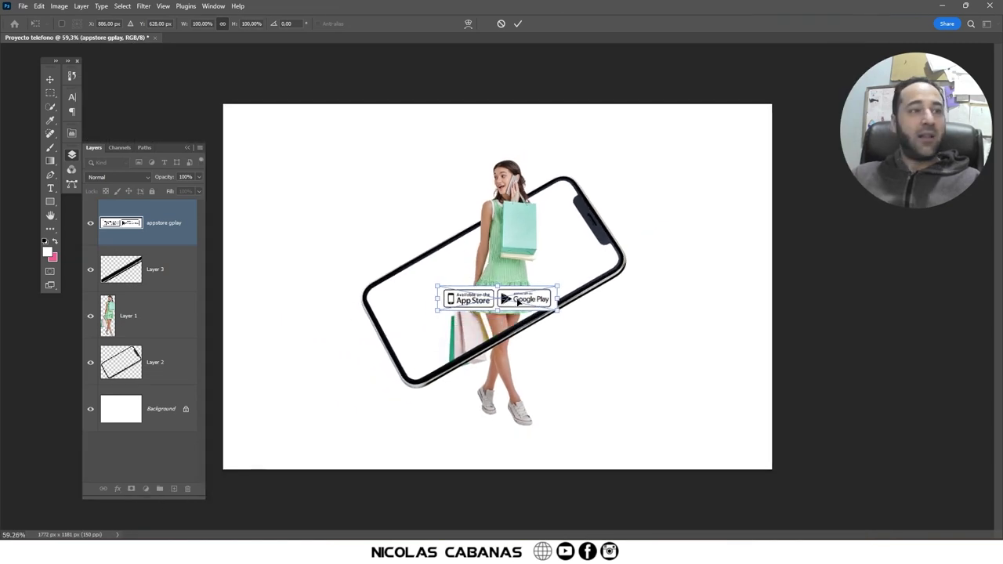
{"action": "mouse_move", "coordinate": [523, 300]}
{"action": "left_mouse_down"}
{"action": "mouse_move", "coordinate": [581, 251]}
{"action": "mouse_move", "coordinate": [667, 147]}
{"action": "mouse_move", "coordinate": [721, 127]}
{"action": "left_mouse_up"}
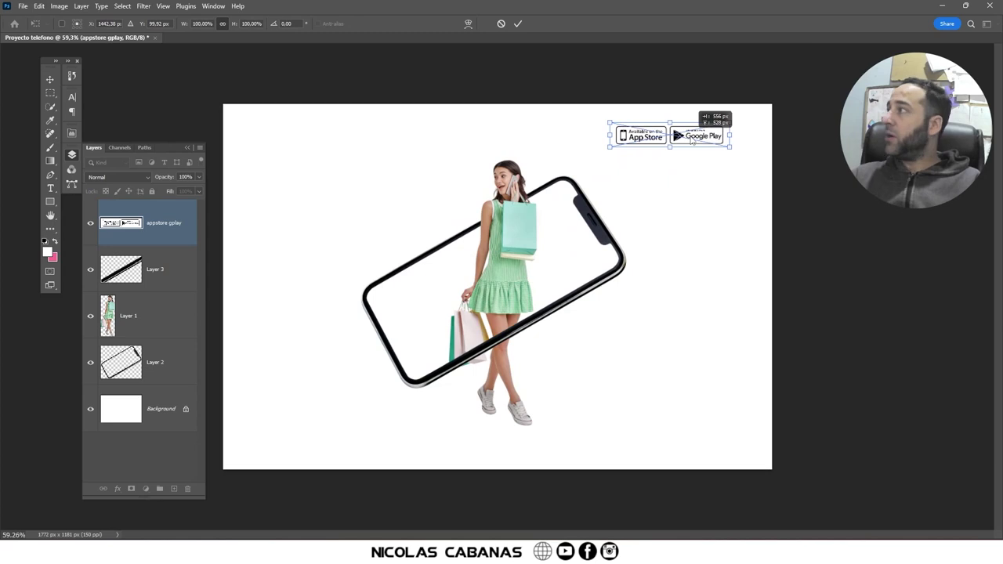
{"action": "key", "text": "Return"}
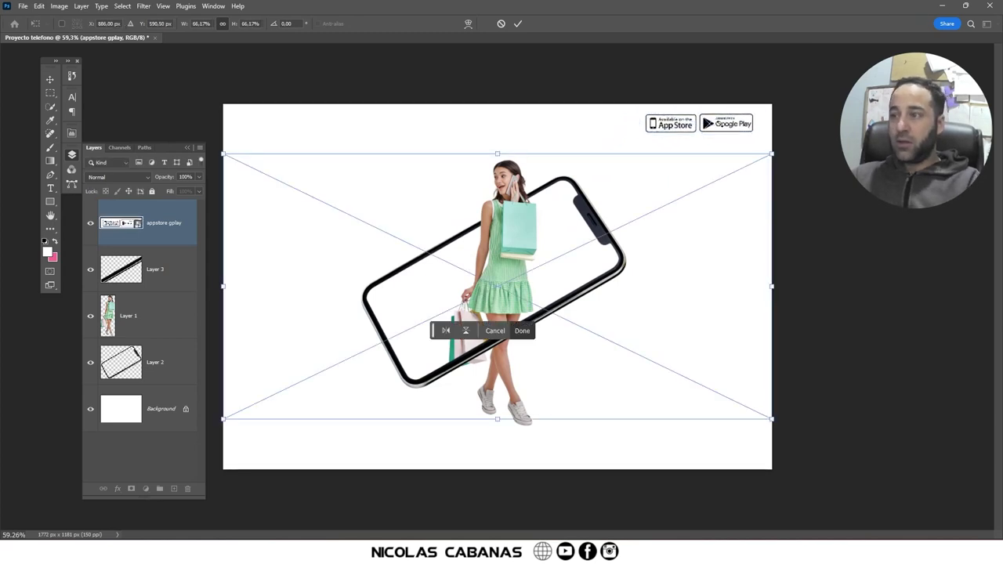
{"action": "mouse_move", "coordinate": [781, 157]}
{"action": "left_mouse_down"}
{"action": "mouse_move", "coordinate": [293, 400]}
{"action": "mouse_move", "coordinate": [312, 443]}
{"action": "left_mouse_up"}
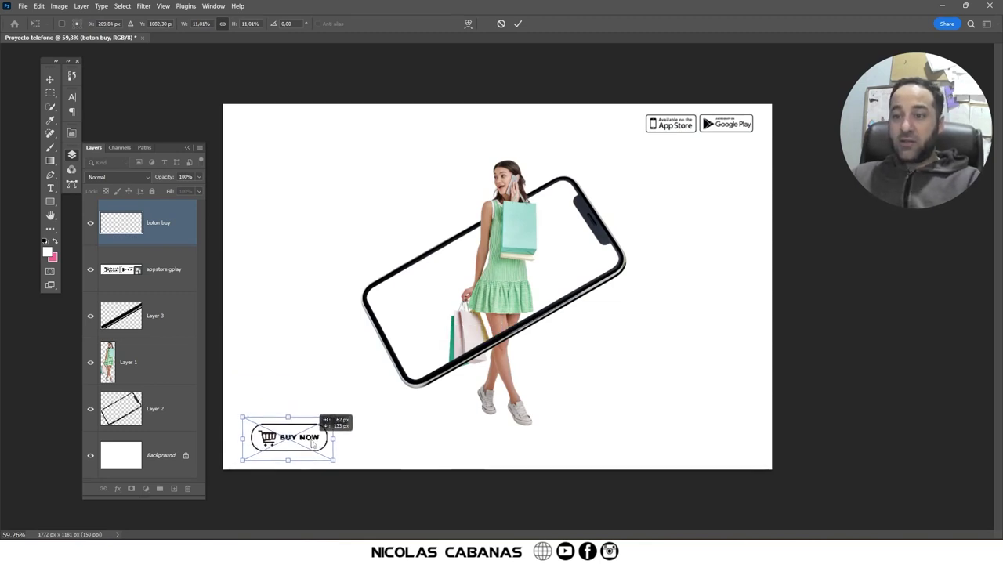
{"action": "key", "text": "Return"}
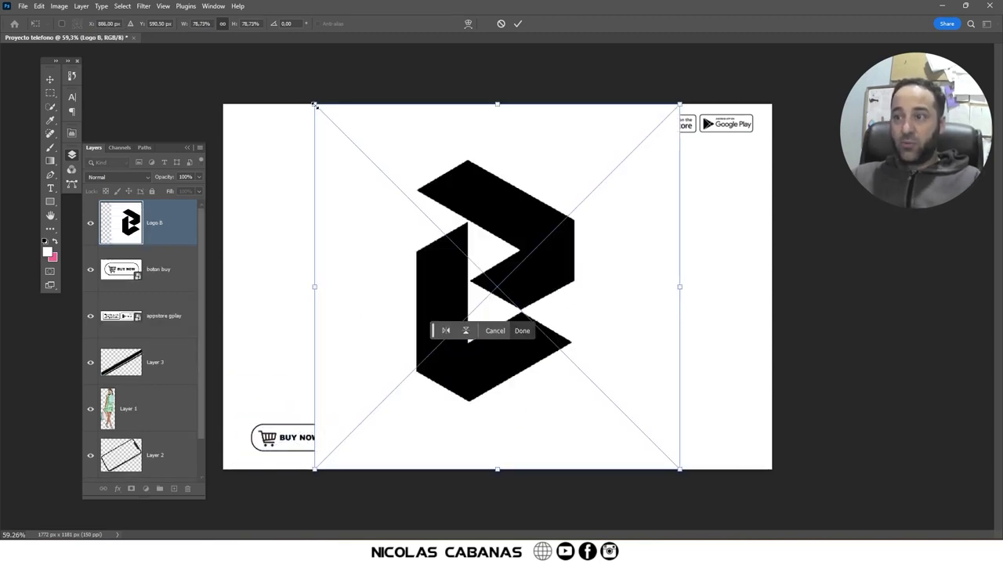
Shrink the B logo at the centre and place the Mercado Libre logo bottom-right
{"action": "left_click_drag", "start_coordinate": [315, 106], "coordinate": [397, 245]}
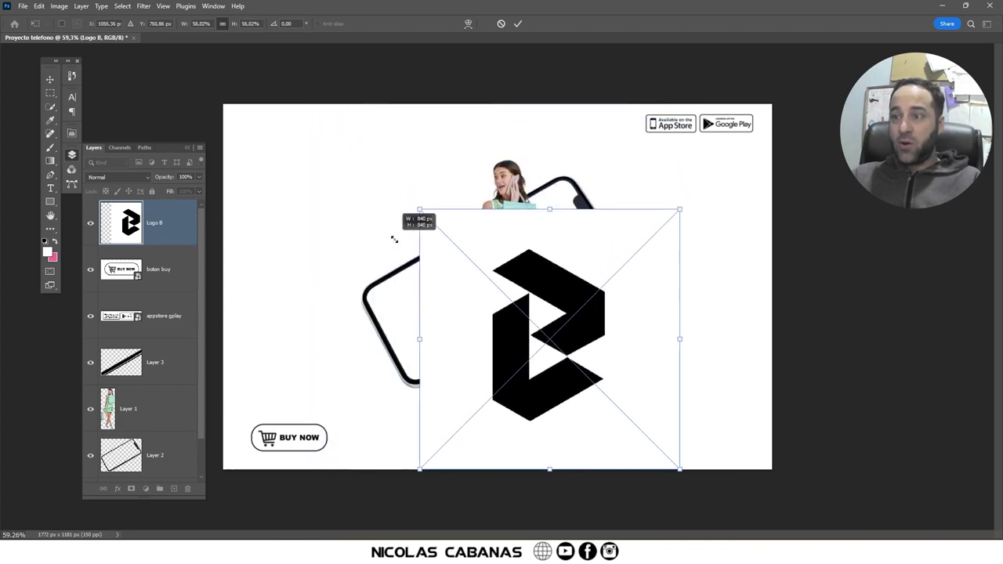
{"action": "left_click_drag", "start_coordinate": [521, 307], "coordinate": [470, 304]}
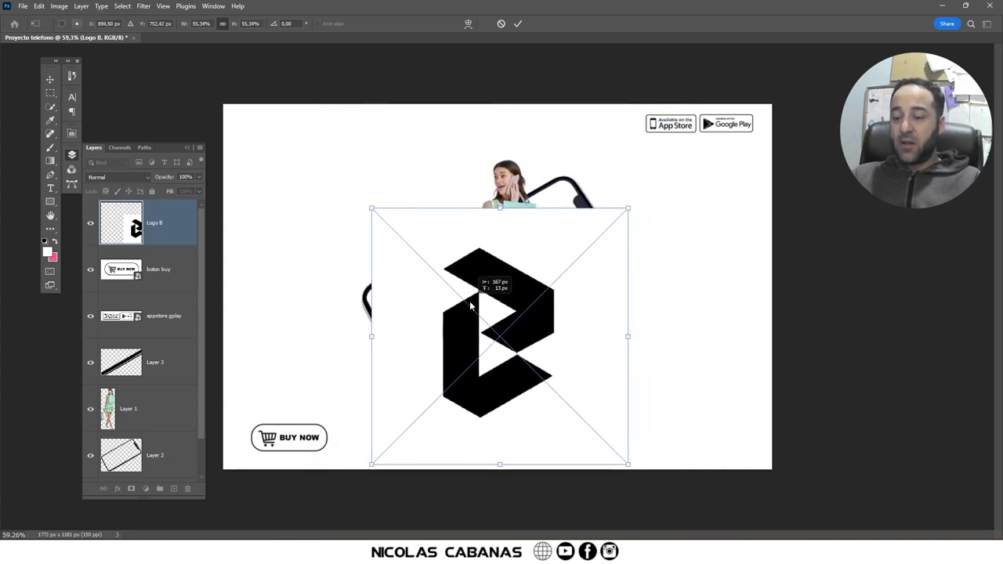
{"action": "key", "text": "Return"}
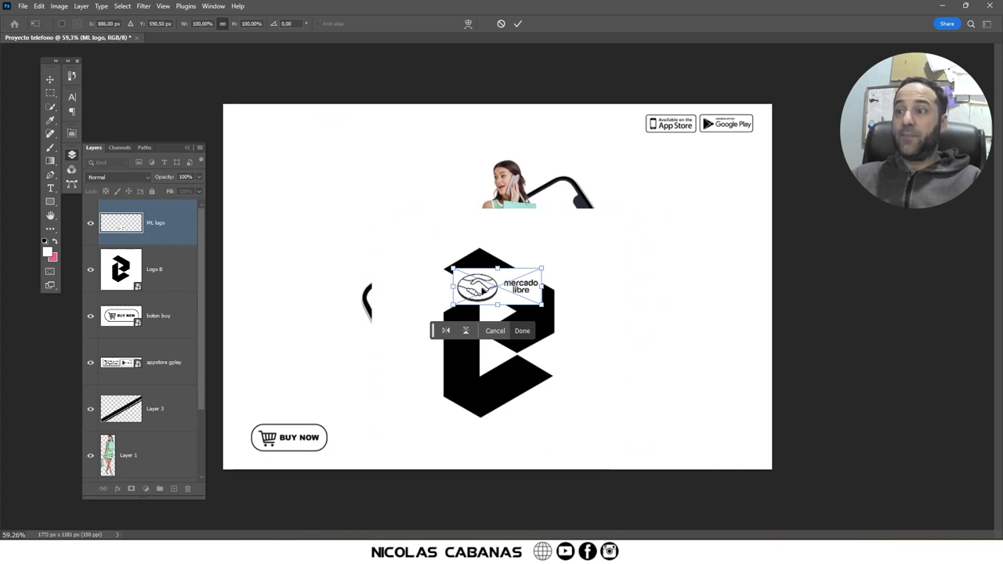
{"action": "left_click_drag", "start_coordinate": [484, 290], "coordinate": [687, 440]}
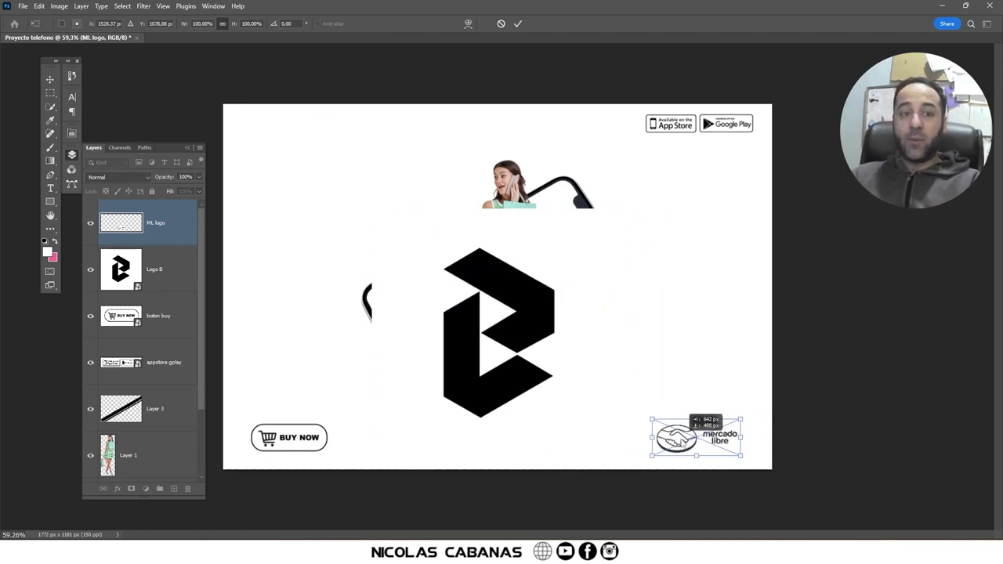
{"action": "left_click_drag", "start_coordinate": [687, 440], "coordinate": [681, 443]}
{"action": "key", "text": "Return"}
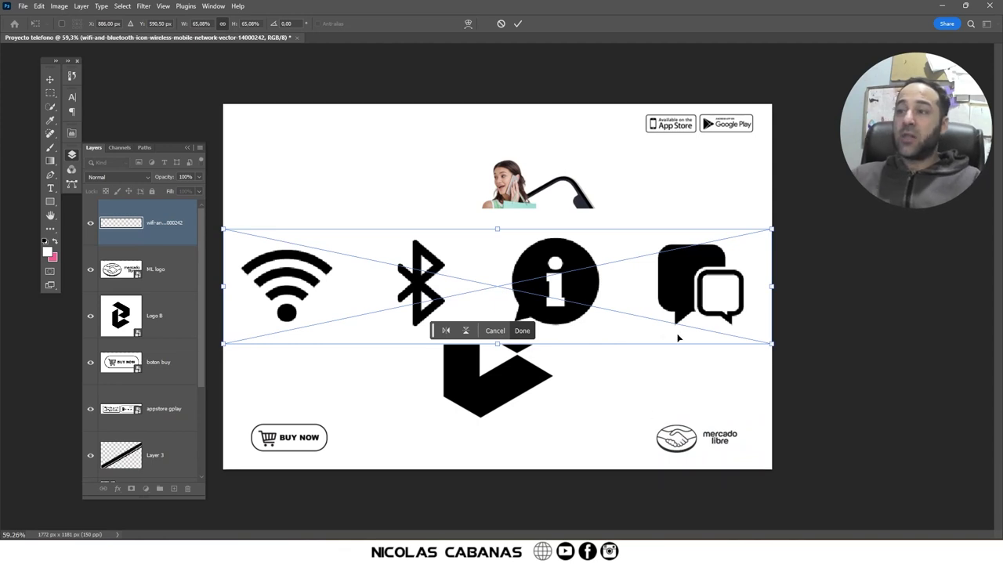
Shrink the wifi/bluetooth icon row and place it at the banner's top-left
{"action": "left_click_drag", "start_coordinate": [764, 349], "coordinate": [380, 277]}
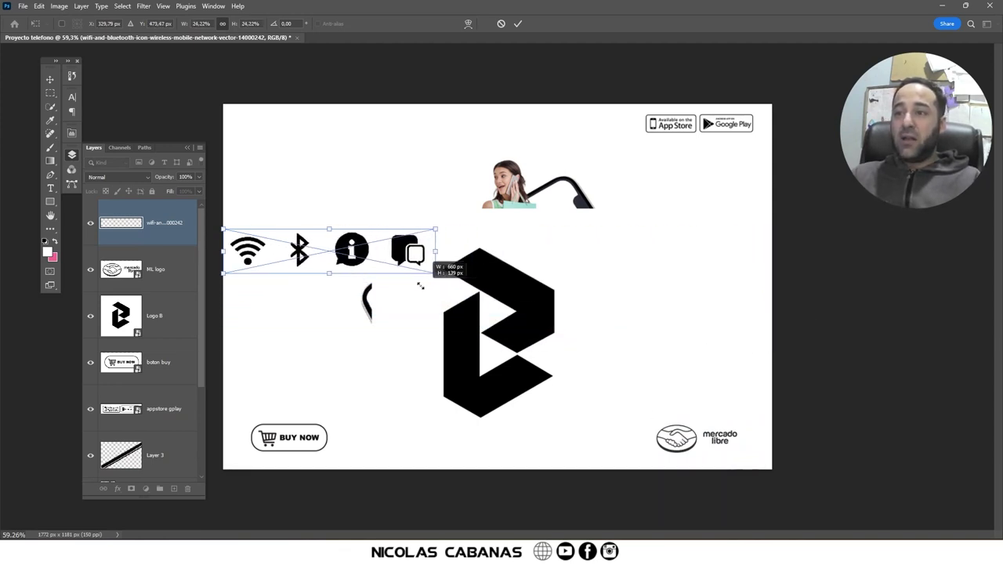
{"action": "mouse_move", "coordinate": [365, 261]}
{"action": "left_mouse_down"}
{"action": "mouse_move", "coordinate": [382, 139]}
{"action": "mouse_move", "coordinate": [359, 152]}
{"action": "left_mouse_up"}
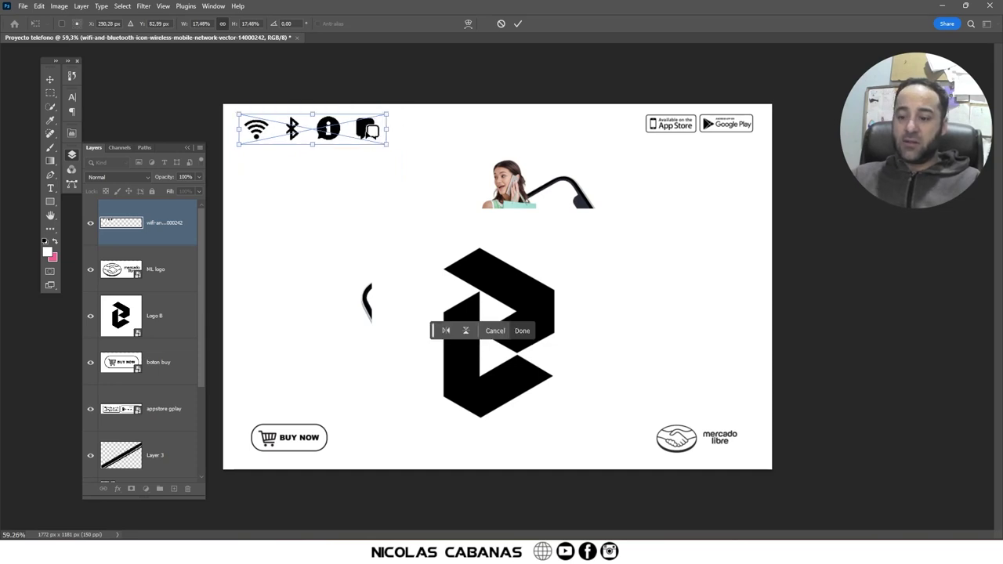
{"action": "key", "text": "Return"}
{"action": "left_click", "coordinate": [192, 388]}
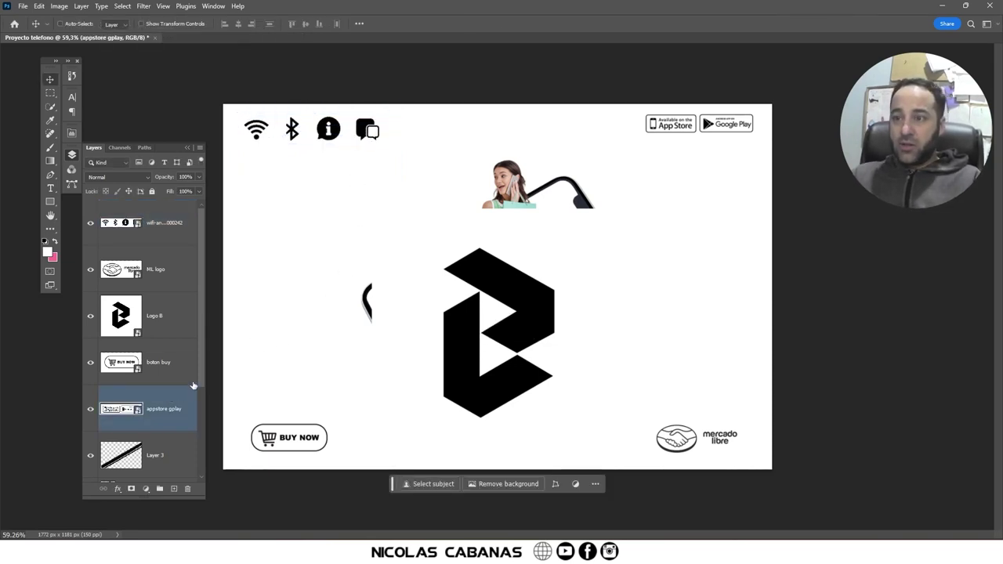
Enlarge the App Store and Google Play badges with Free Transform
{"action": "key", "text": "ctrl+t"}
{"action": "left_click_drag", "start_coordinate": [646, 132], "coordinate": [605, 147]}
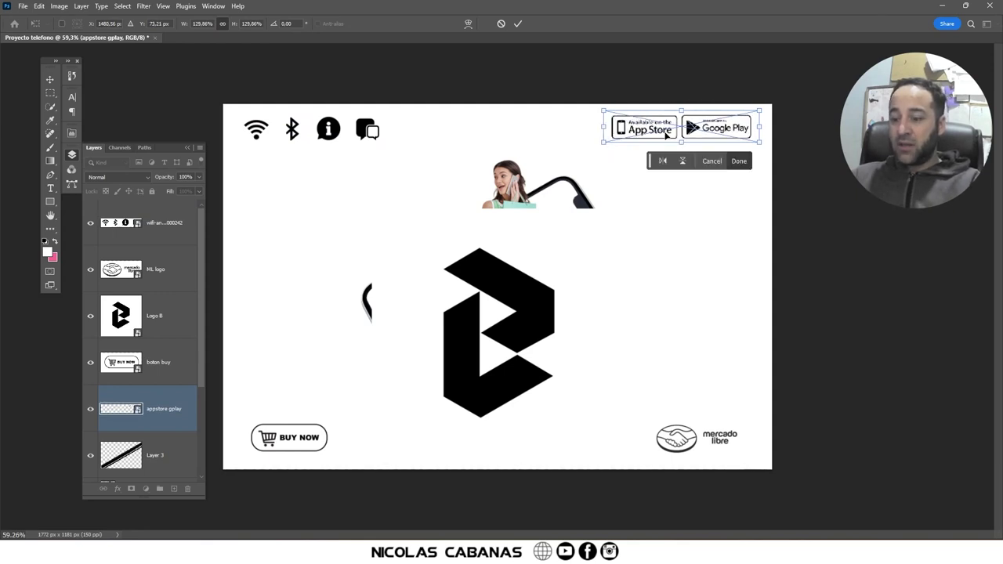
{"action": "key", "text": "Return"}
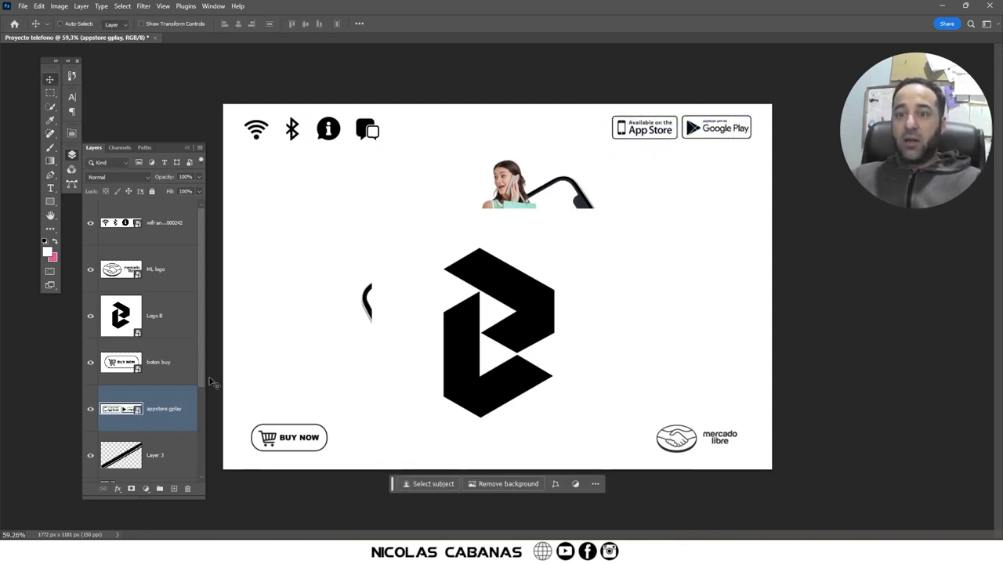
Move the Logo B layer just above Background, behind the phone and girl, and hide it
{"action": "scroll", "coordinate": [179, 386], "scroll_direction": "down", "scroll_amount": 3}
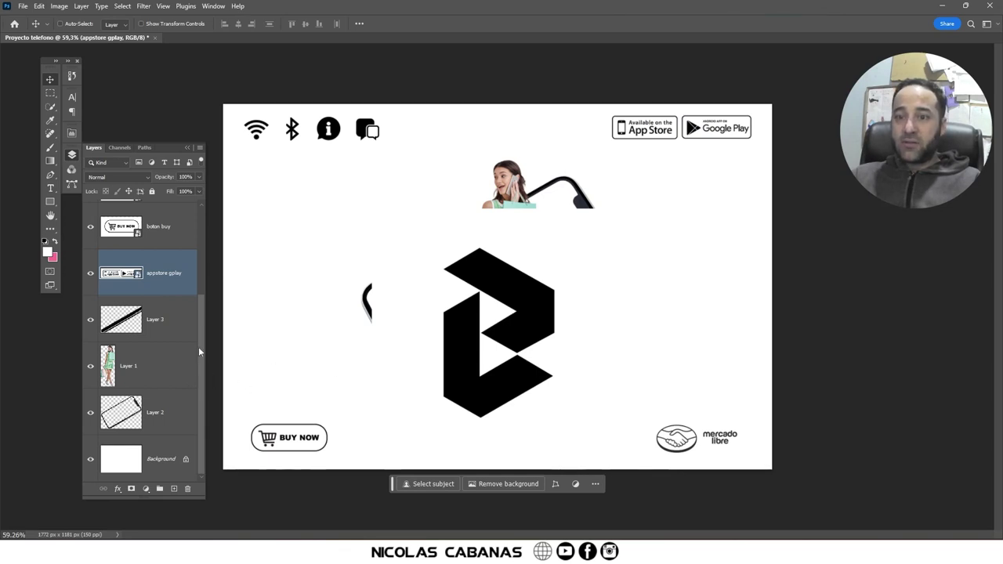
{"action": "scroll", "coordinate": [160, 287], "scroll_direction": "up", "scroll_amount": 3}
{"action": "mouse_move", "coordinate": [140, 335]}
{"action": "left_mouse_down"}
{"action": "mouse_move", "coordinate": [141, 506]}
{"action": "mouse_move", "coordinate": [141, 454]}
{"action": "left_mouse_up"}
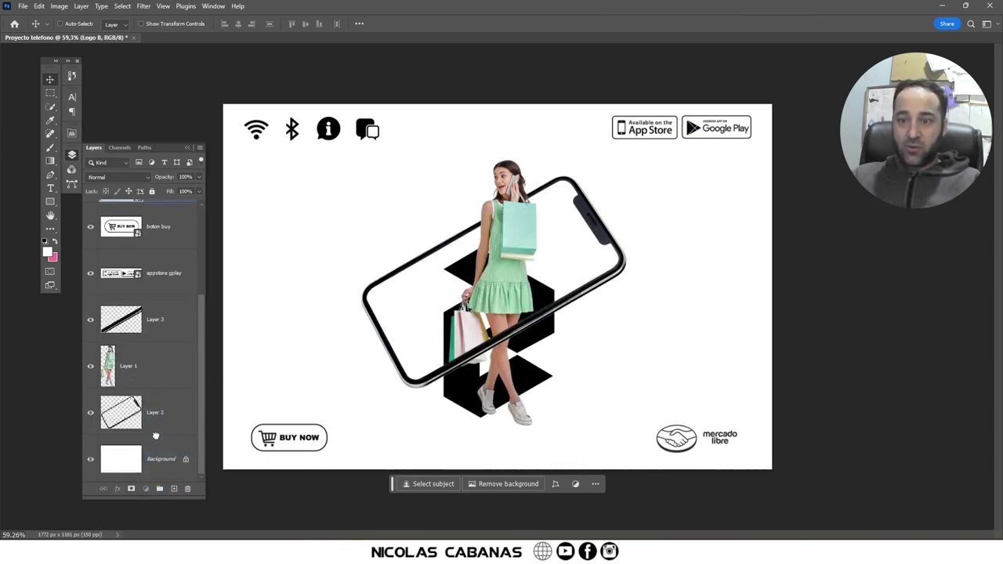
{"action": "mouse_move", "coordinate": [467, 451]}
{"action": "left_mouse_down"}
{"action": "mouse_move", "coordinate": [538, 399]}
{"action": "mouse_move", "coordinate": [482, 453]}
{"action": "left_mouse_up"}
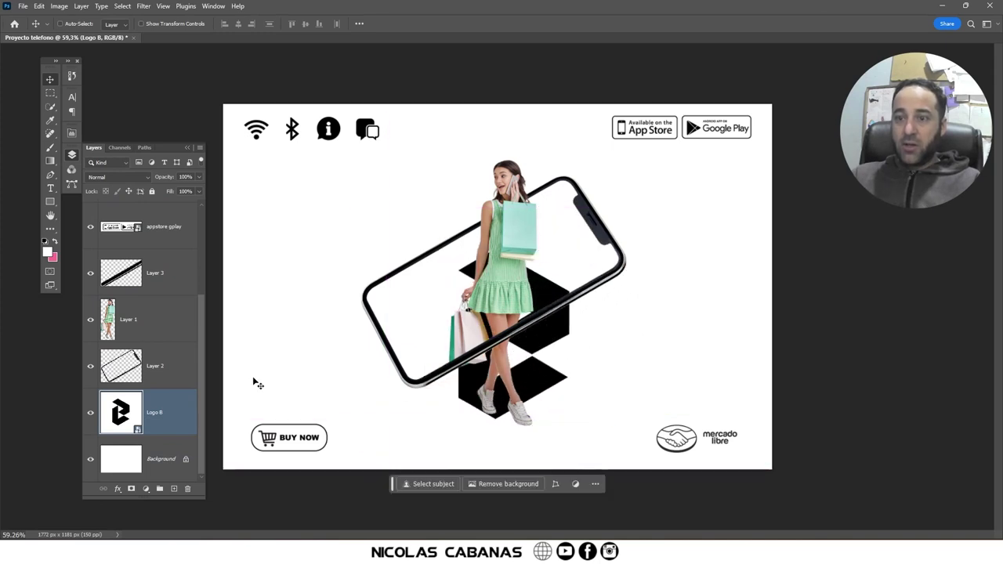
{"action": "left_click", "coordinate": [91, 414]}
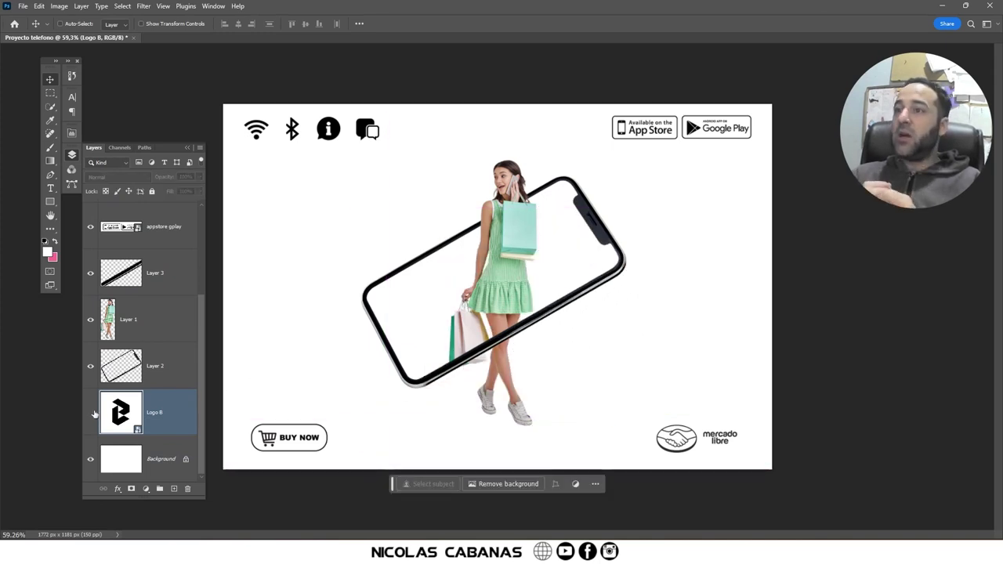
{"action": "left_click", "coordinate": [47, 162]}
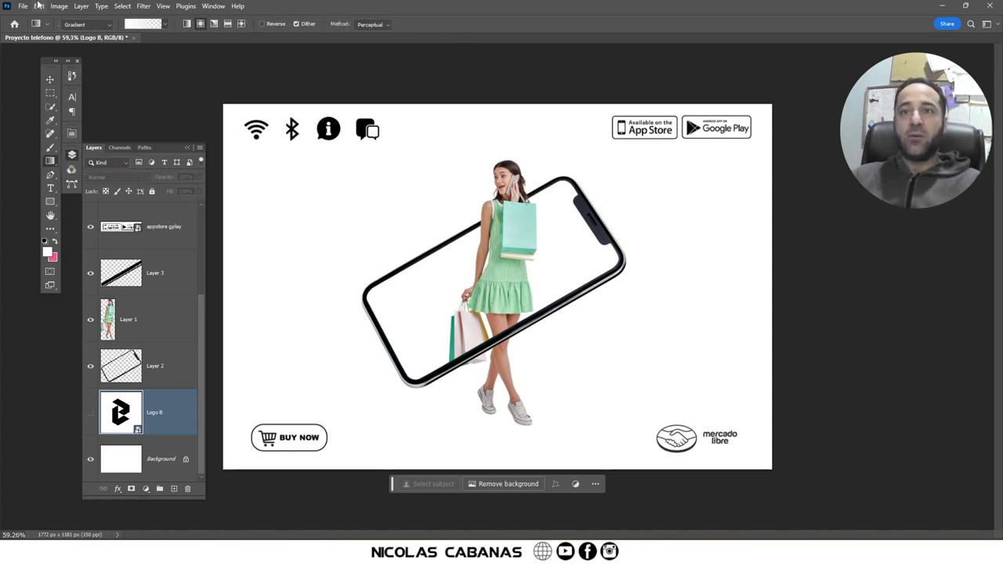
Fill the banner background with a pink radial gradient from the Basics presets
{"action": "left_click", "coordinate": [90, 25]}
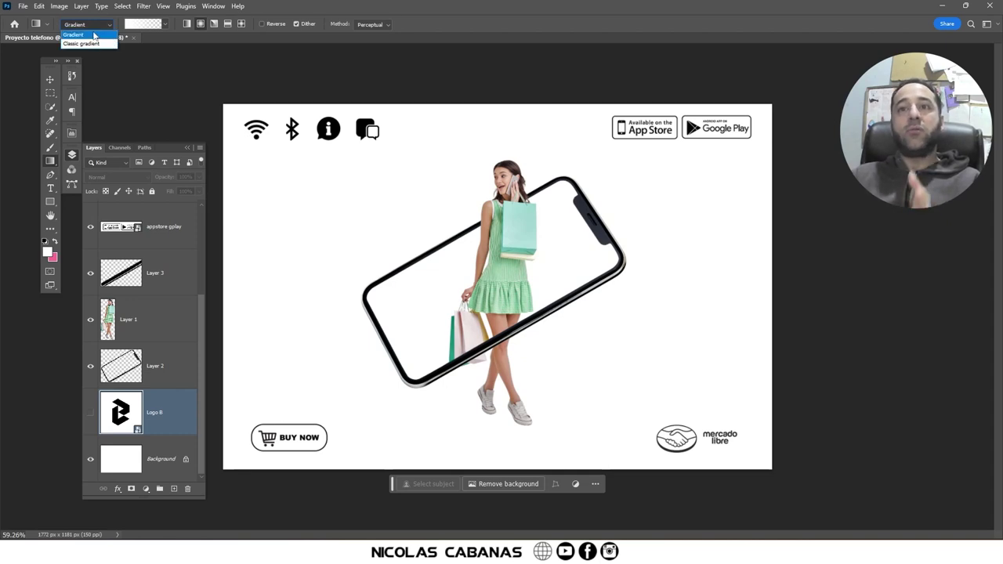
{"action": "left_click", "coordinate": [93, 35]}
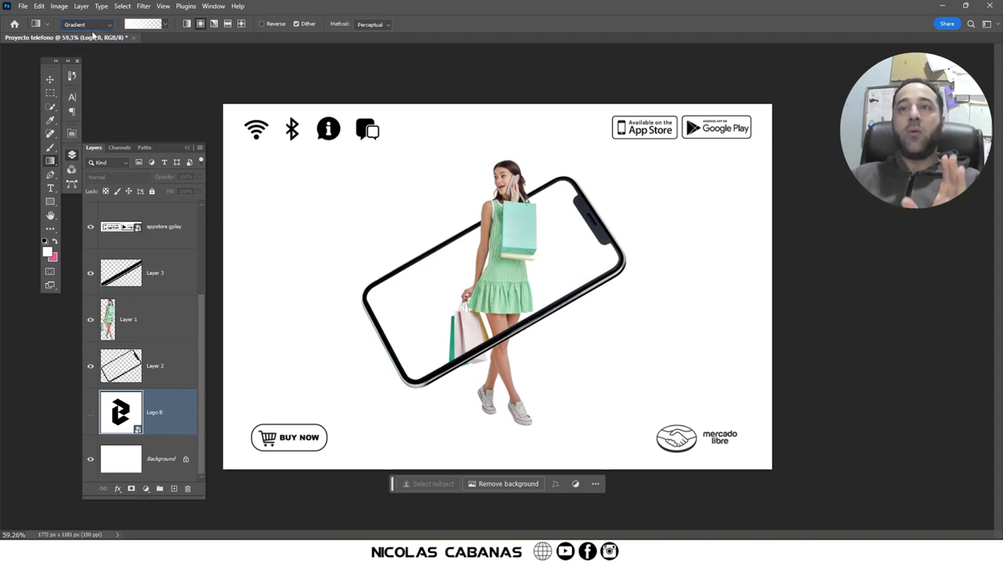
{"action": "left_click", "coordinate": [165, 26]}
{"action": "left_click", "coordinate": [156, 26]}
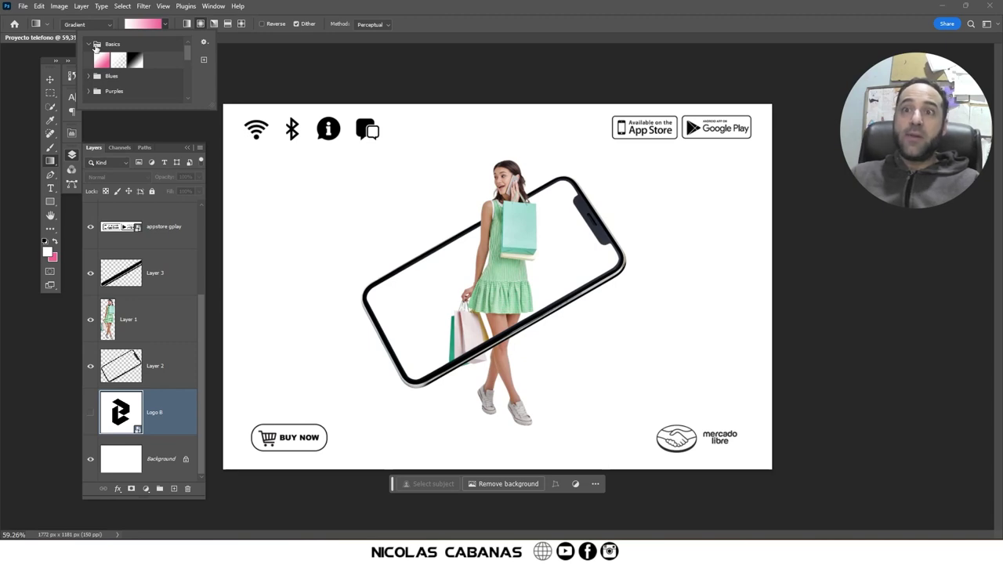
{"action": "left_click", "coordinate": [98, 25]}
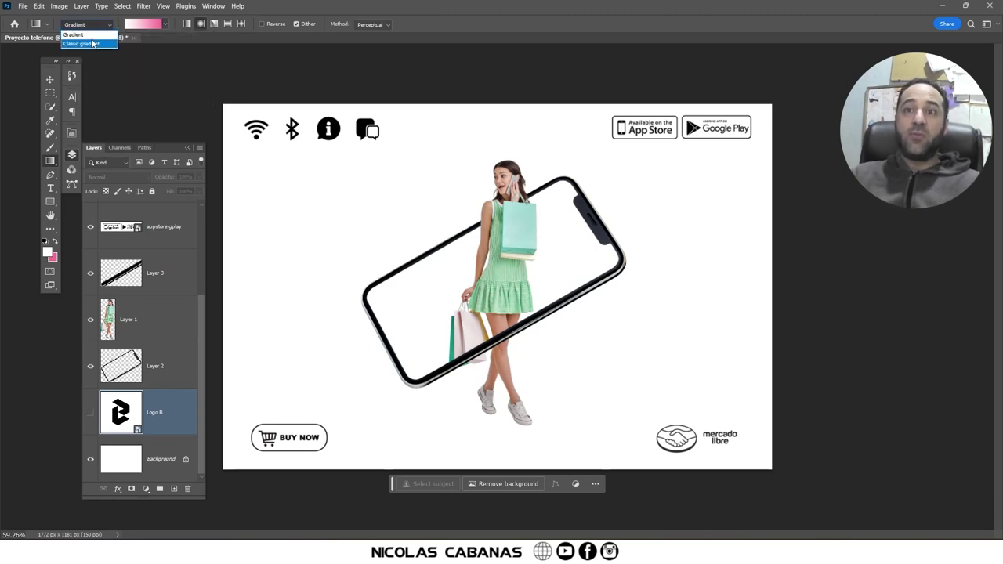
{"action": "left_click", "coordinate": [89, 36]}
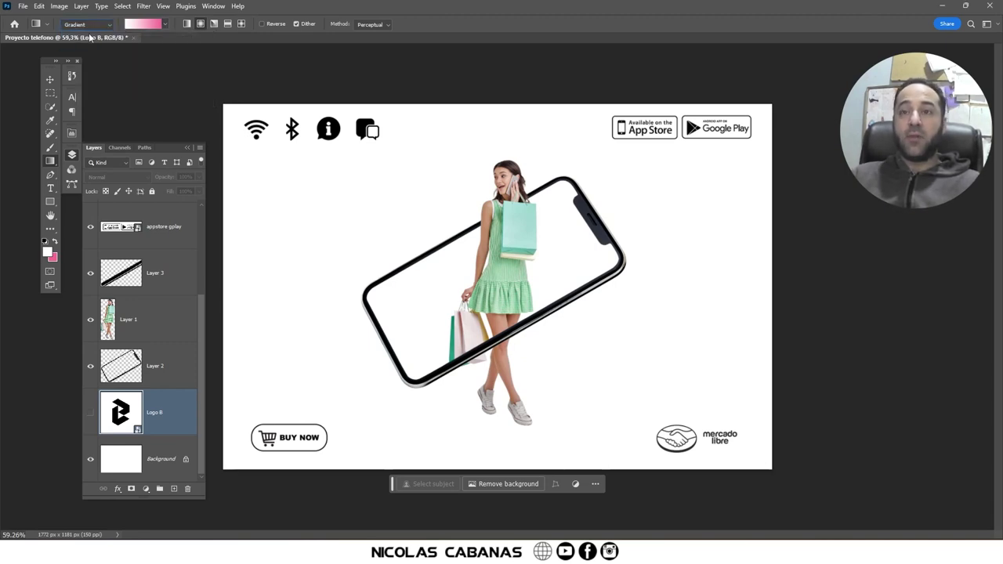
{"action": "left_click", "coordinate": [164, 24]}
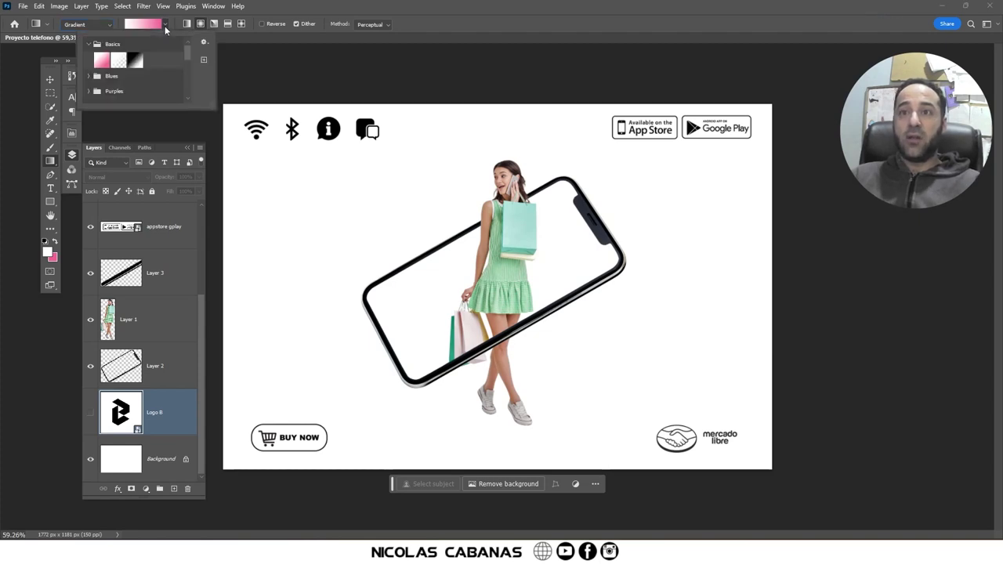
{"action": "left_click", "coordinate": [371, 5]}
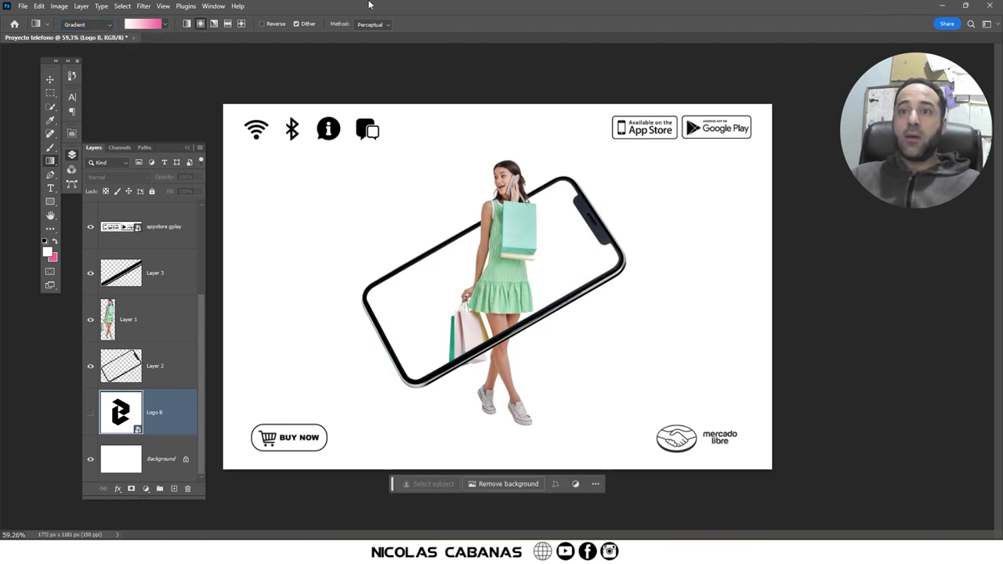
{"action": "left_click_drag", "start_coordinate": [467, 391], "coordinate": [466, 212]}
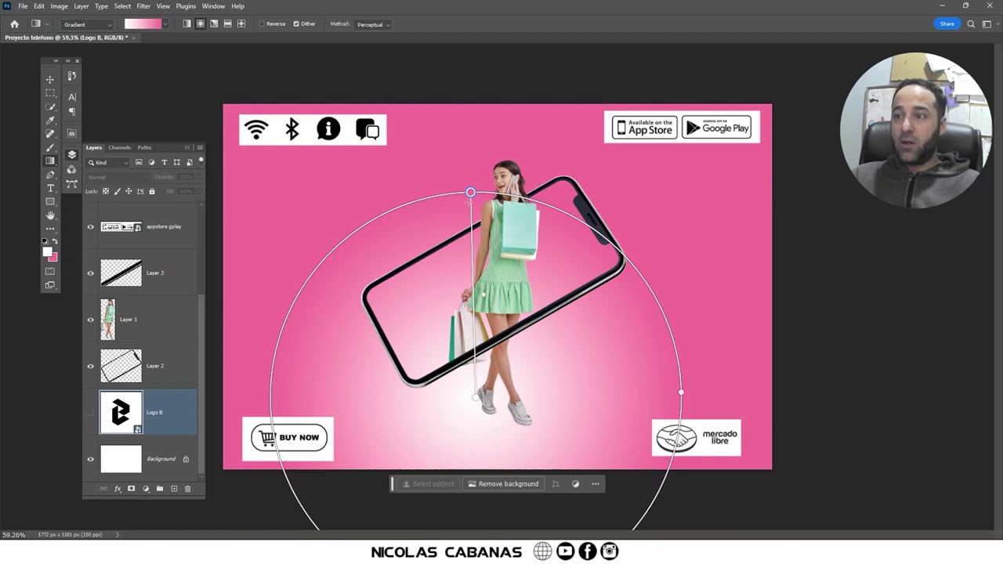
Change the gradient to linear, pink at top fading to white lower down
{"action": "mouse_move", "coordinate": [475, 401]}
{"action": "left_mouse_down"}
{"action": "mouse_move", "coordinate": [484, 368]}
{"action": "mouse_move", "coordinate": [485, 380]}
{"action": "left_mouse_up"}
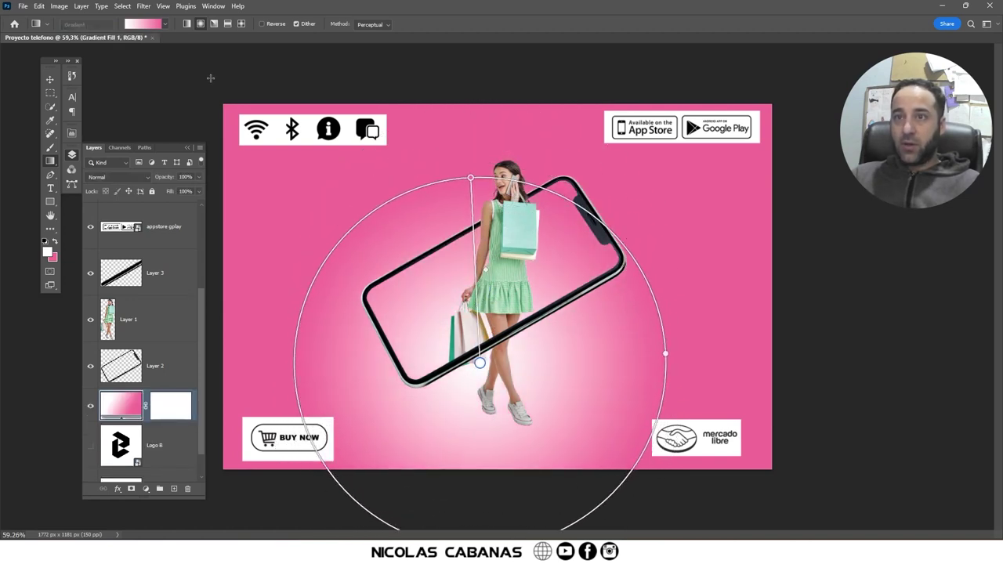
{"action": "left_click", "coordinate": [187, 24]}
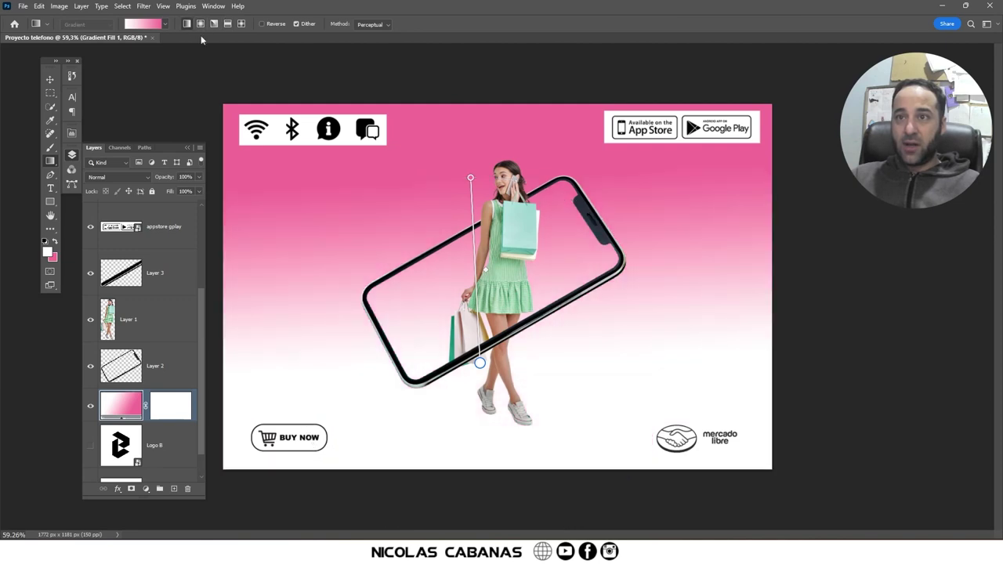
{"action": "left_click_drag", "start_coordinate": [470, 178], "coordinate": [479, 148]}
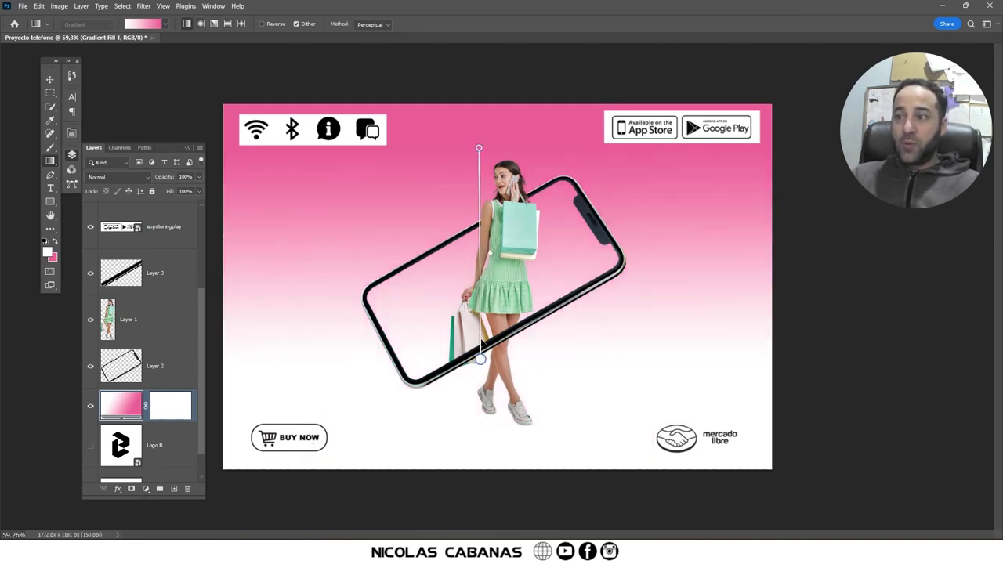
{"action": "left_click_drag", "start_coordinate": [479, 363], "coordinate": [481, 323]}
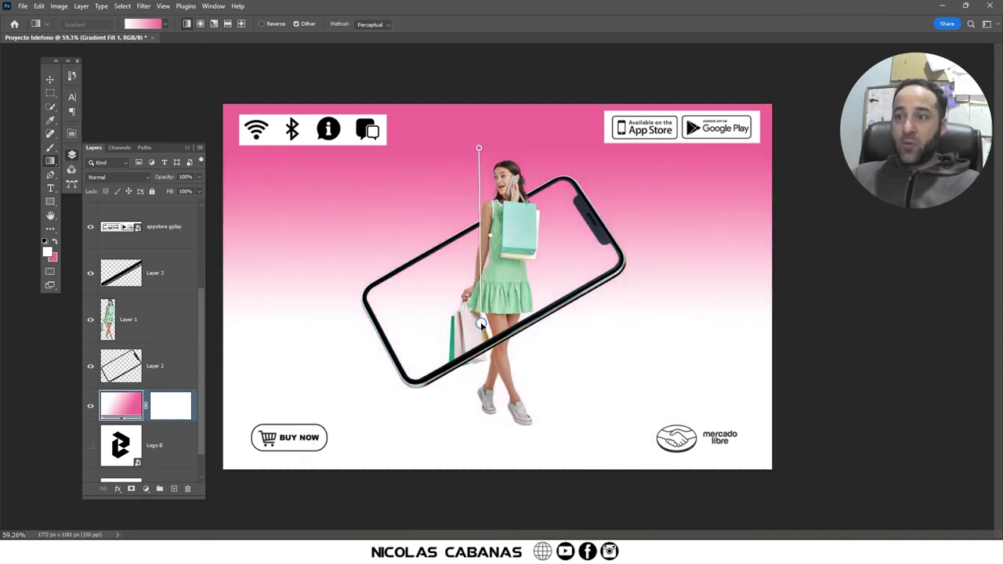
Open the Gradient Fill's Gradient Editor and select the white end stop
{"action": "double_click", "coordinate": [124, 402]}
{"action": "mouse_move", "coordinate": [533, 115]}
{"action": "left_mouse_down"}
{"action": "mouse_move", "coordinate": [723, 182]}
{"action": "mouse_move", "coordinate": [730, 122]}
{"action": "left_mouse_up"}
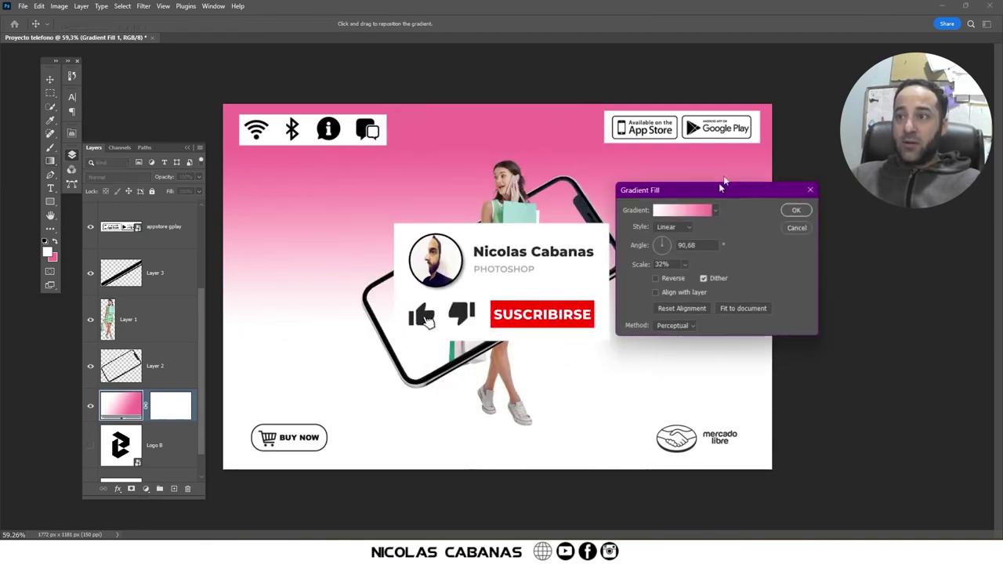
{"action": "left_click", "coordinate": [690, 150]}
{"action": "mouse_move", "coordinate": [484, 100]}
{"action": "left_mouse_down"}
{"action": "mouse_move", "coordinate": [599, 101]}
{"action": "mouse_move", "coordinate": [764, 67]}
{"action": "left_mouse_up"}
{"action": "left_click", "coordinate": [669, 261]}
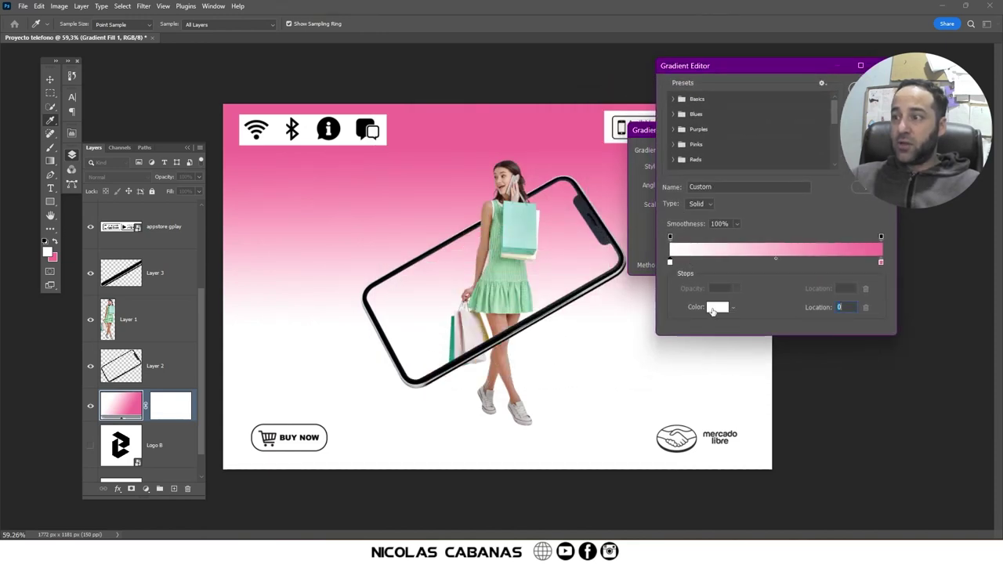
Recolour the gradient's white stop to light pink eea7bf and apply the Gradient Fill
{"action": "left_click", "coordinate": [714, 308]}
{"action": "left_click", "coordinate": [239, 160]}
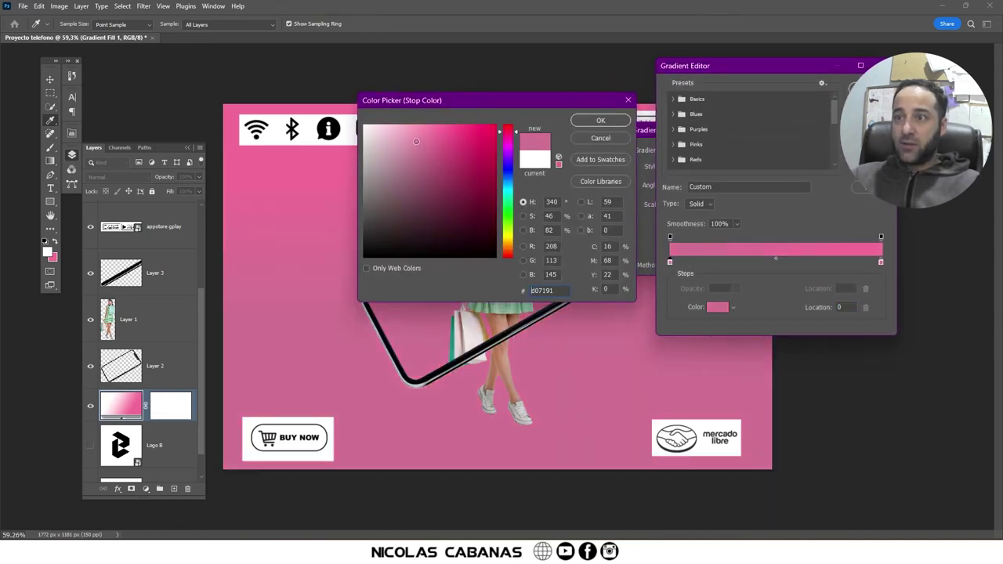
{"action": "left_click_drag", "start_coordinate": [417, 145], "coordinate": [403, 133]}
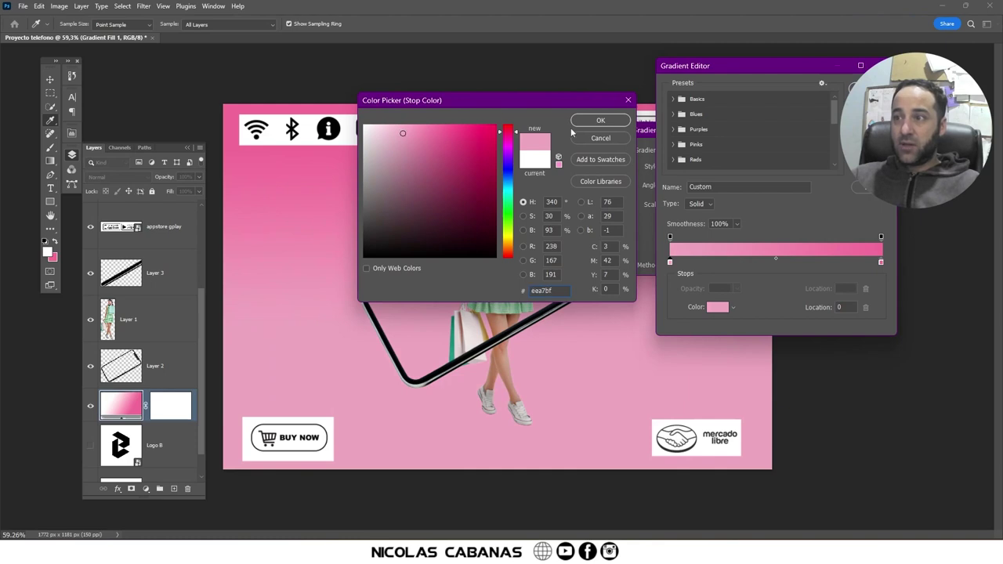
{"action": "left_click", "coordinate": [600, 120]}
{"action": "key", "text": "Return"}
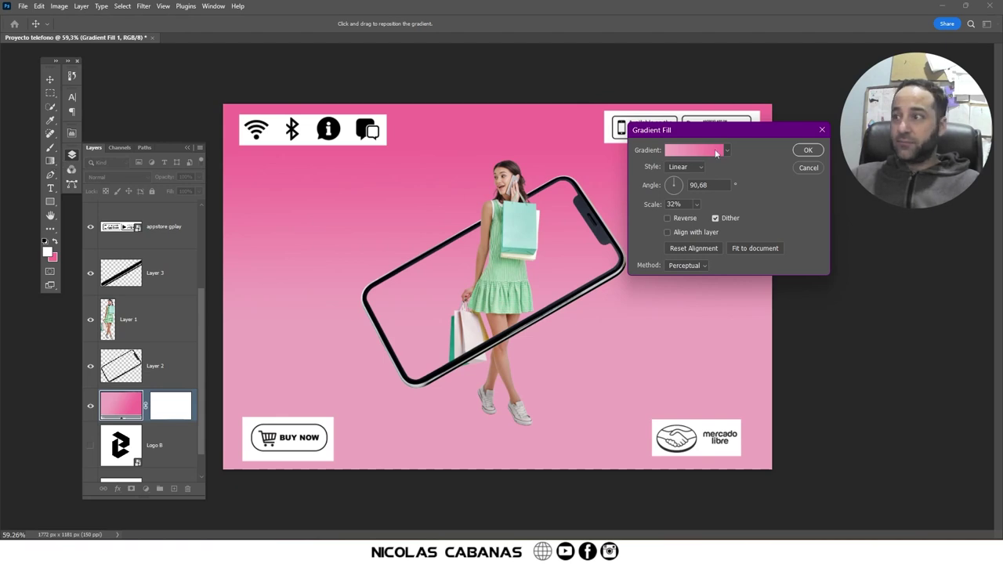
{"action": "left_click", "coordinate": [52, 159]}
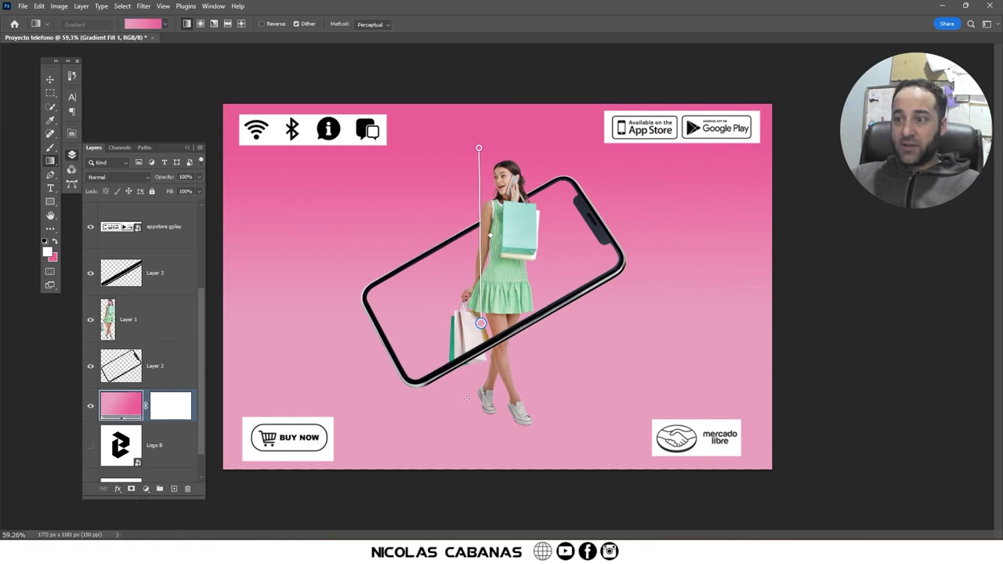
{"action": "left_click_drag", "start_coordinate": [473, 385], "coordinate": [470, 455]}
Redraw the gradient as a short band near the bottom and duplicate the gradient fill layer
{"action": "key", "text": "ctrl+z"}
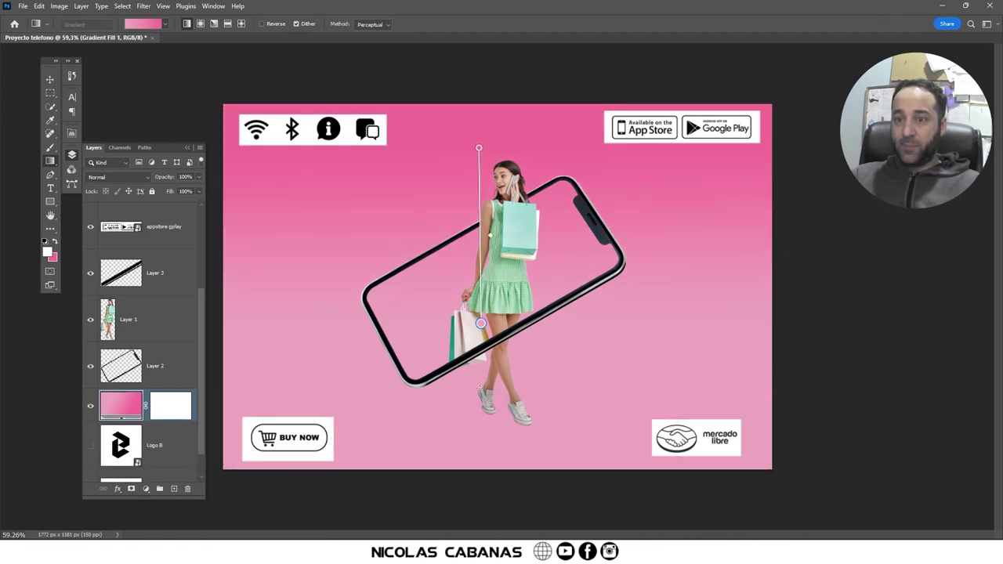
{"action": "left_click_drag", "start_coordinate": [481, 377], "coordinate": [481, 407]}
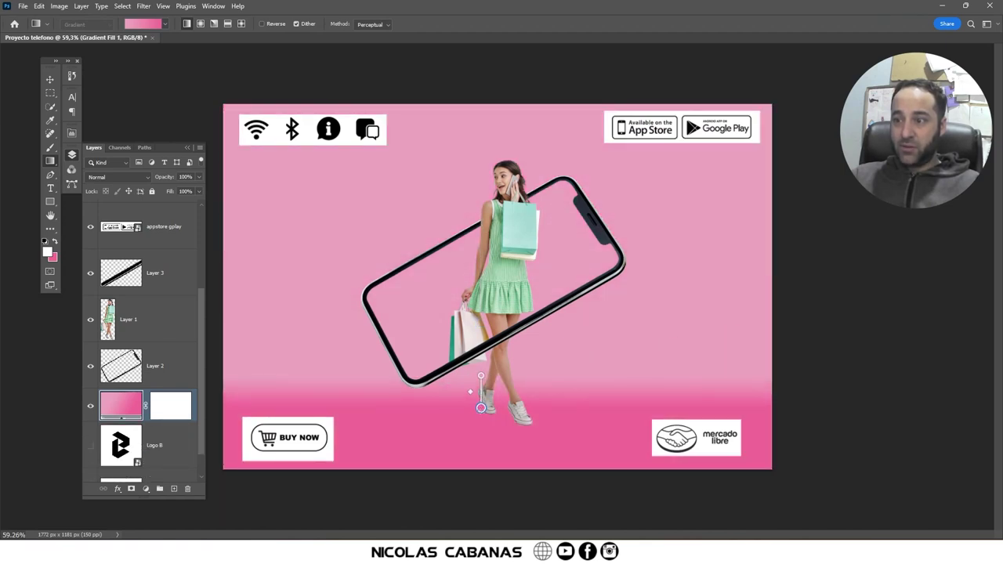
{"action": "key", "text": "ctrl+j"}
{"action": "key", "text": "v"}
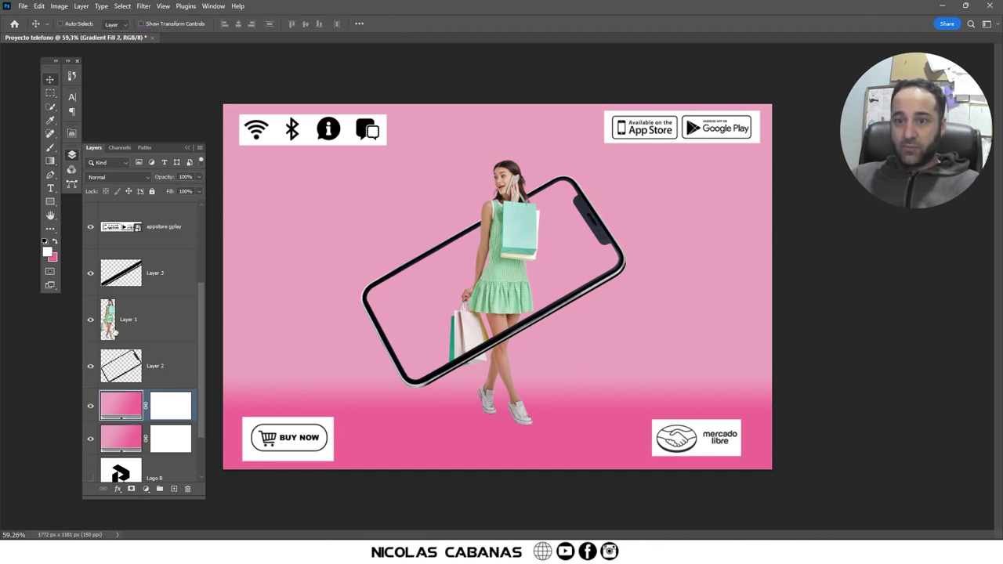
Raise the deep pink floor band's edge and delete the extra gradient fill copy
{"action": "left_click", "coordinate": [50, 161]}
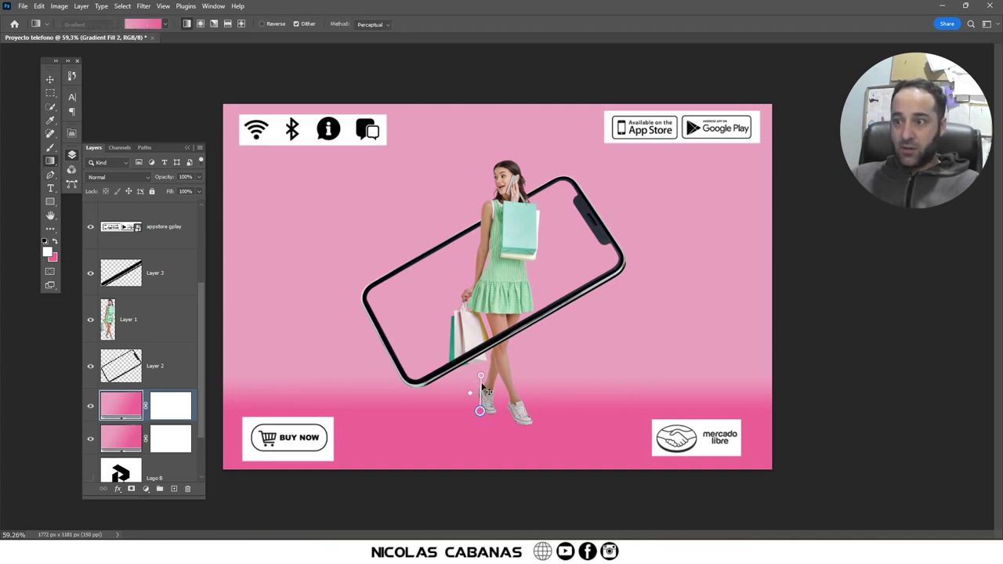
{"action": "left_click_drag", "start_coordinate": [480, 411], "coordinate": [483, 362]}
{"action": "left_click_drag", "start_coordinate": [481, 409], "coordinate": [482, 400]}
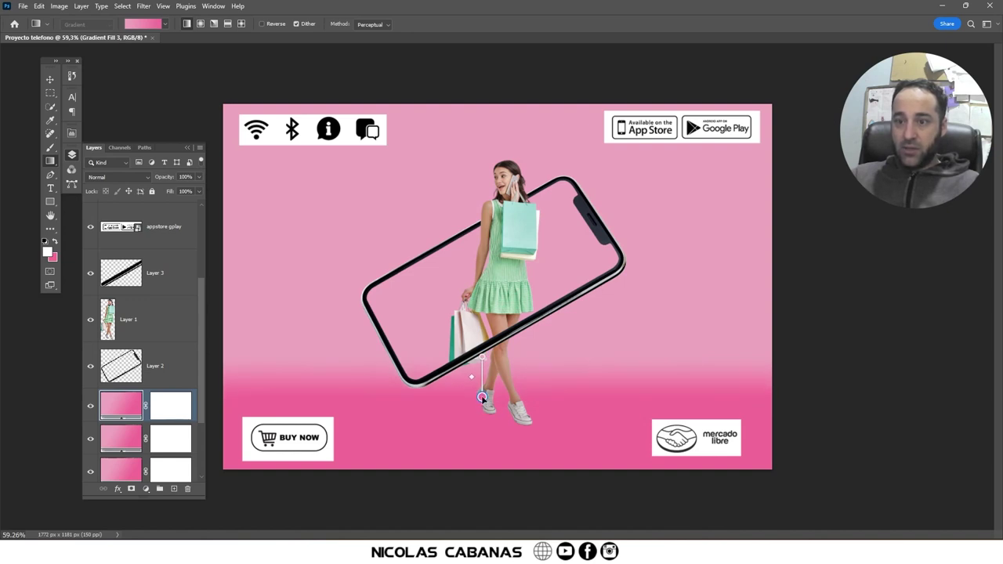
{"action": "scroll", "coordinate": [165, 395], "scroll_direction": "down", "scroll_amount": 1}
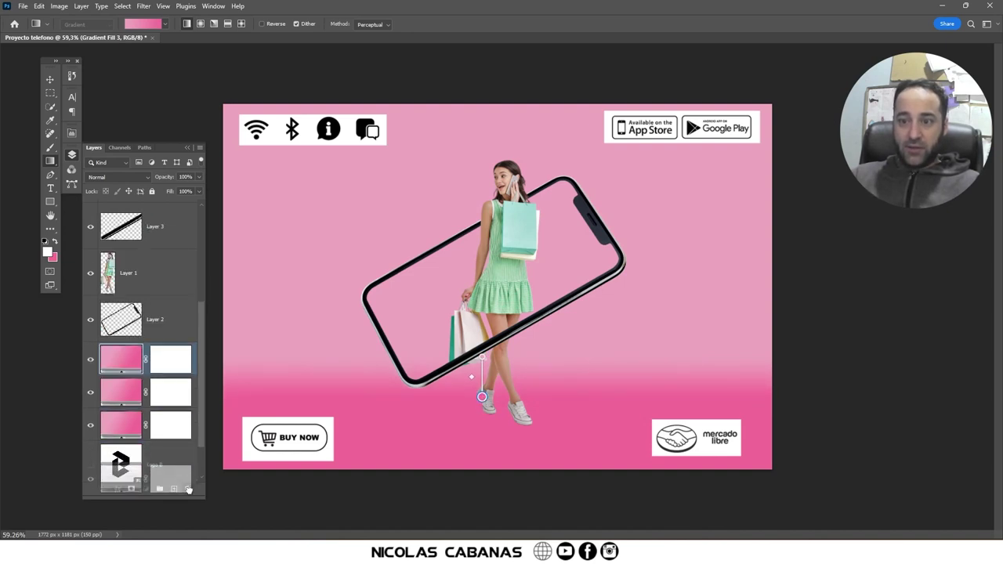
{"action": "key", "text": "Delete"}
{"action": "left_click", "coordinate": [168, 362]}
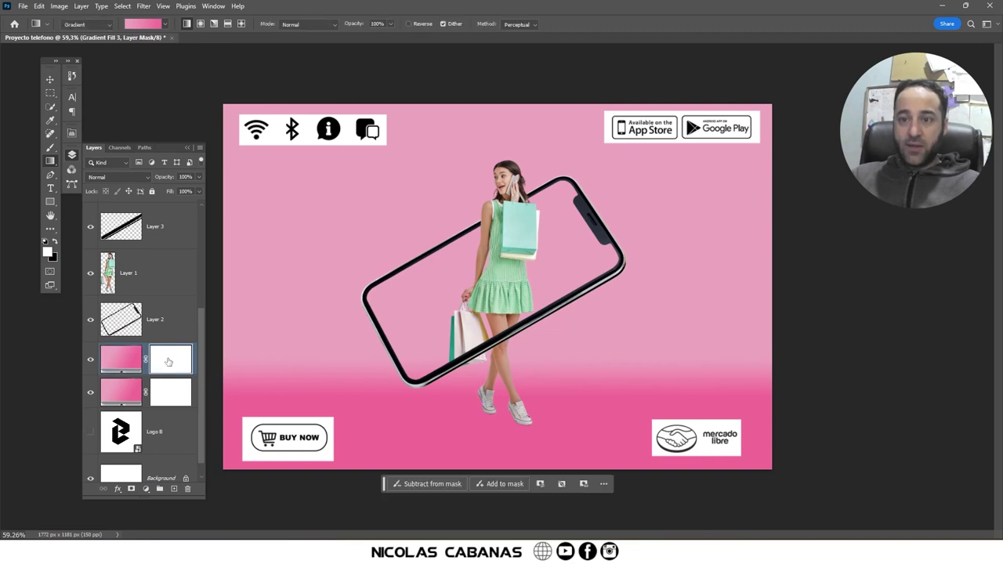
Black out the upper gradient layer's mask above the horizon line
{"action": "key", "text": "m"}
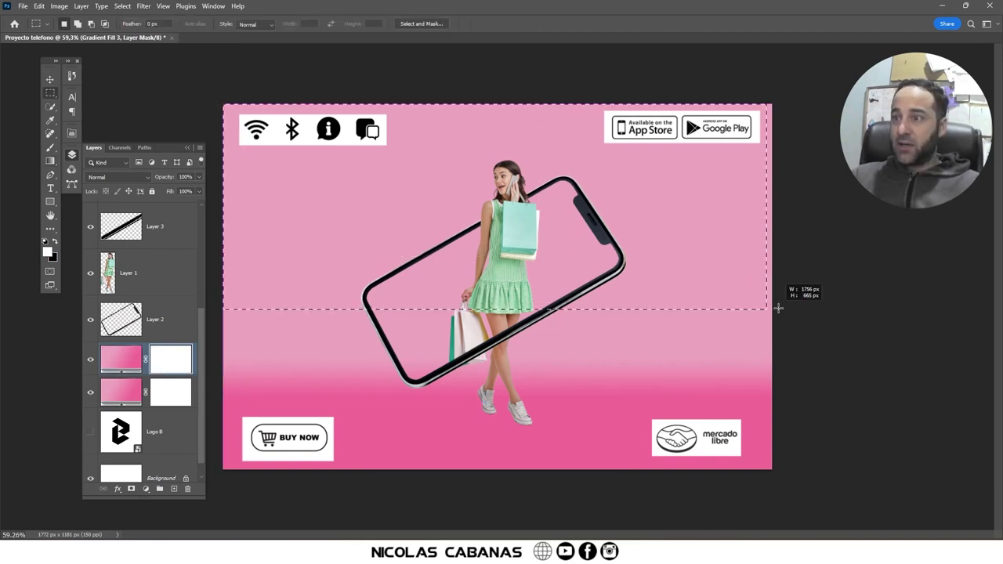
{"action": "left_click_drag", "start_coordinate": [256, 128], "coordinate": [821, 352]}
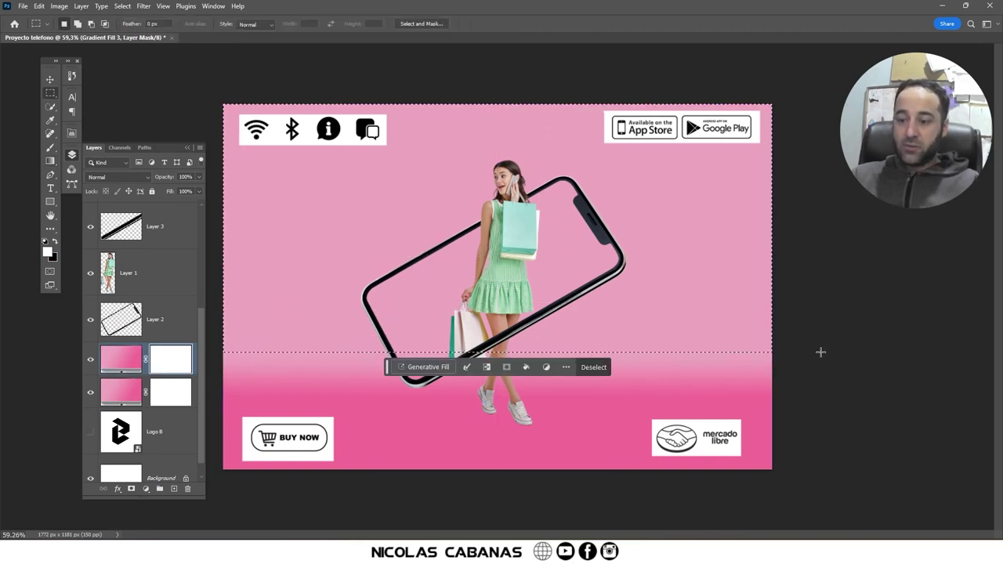
{"action": "key", "text": "Delete"}
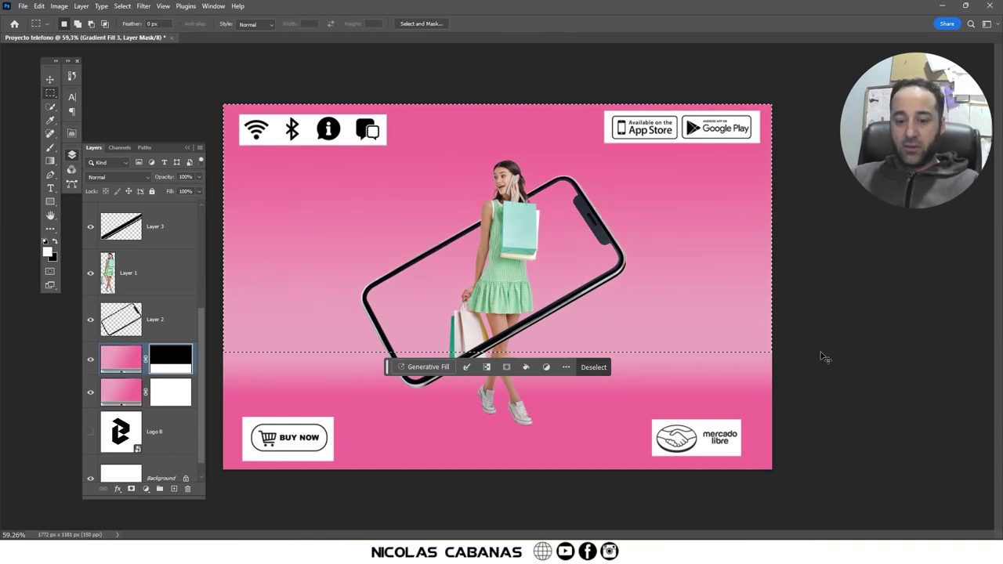
{"action": "key", "text": "ctrl+d"}
{"action": "key", "text": "v"}
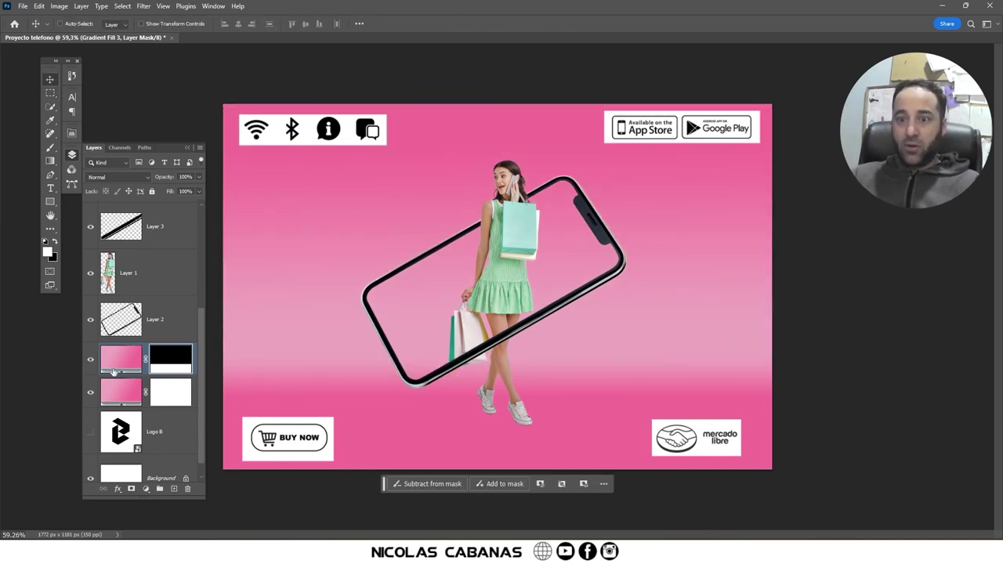
{"action": "left_click", "coordinate": [90, 392]}
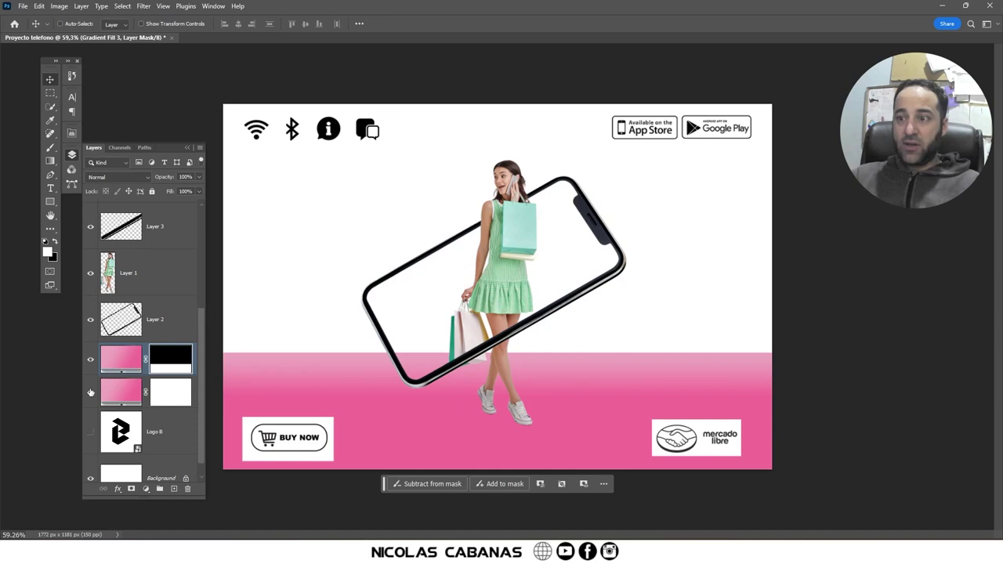
{"action": "left_click", "coordinate": [90, 392]}
{"action": "left_click", "coordinate": [90, 359]}
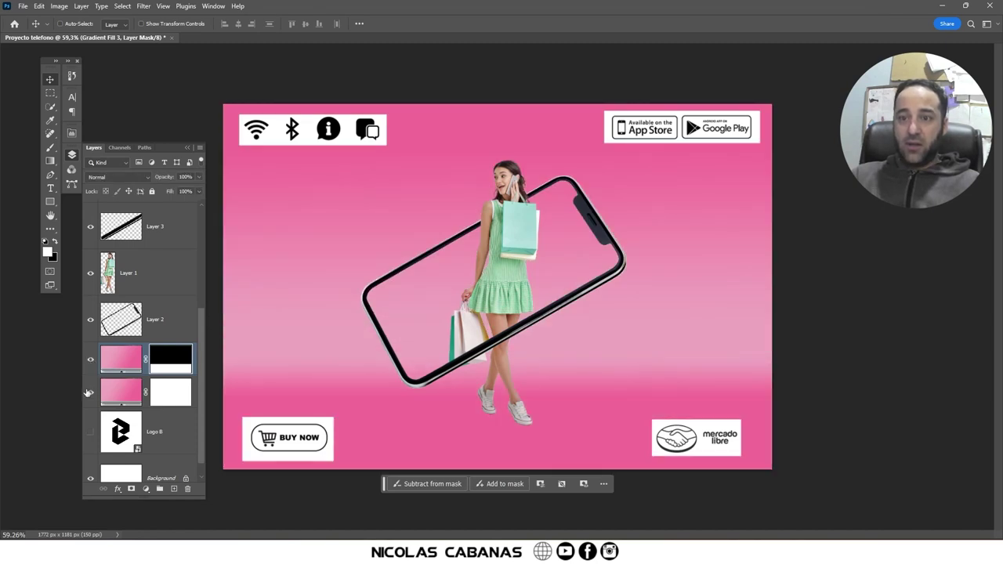
Adjust the upper gradient's handles to form a sharp pink floor band
{"action": "left_click", "coordinate": [125, 360]}
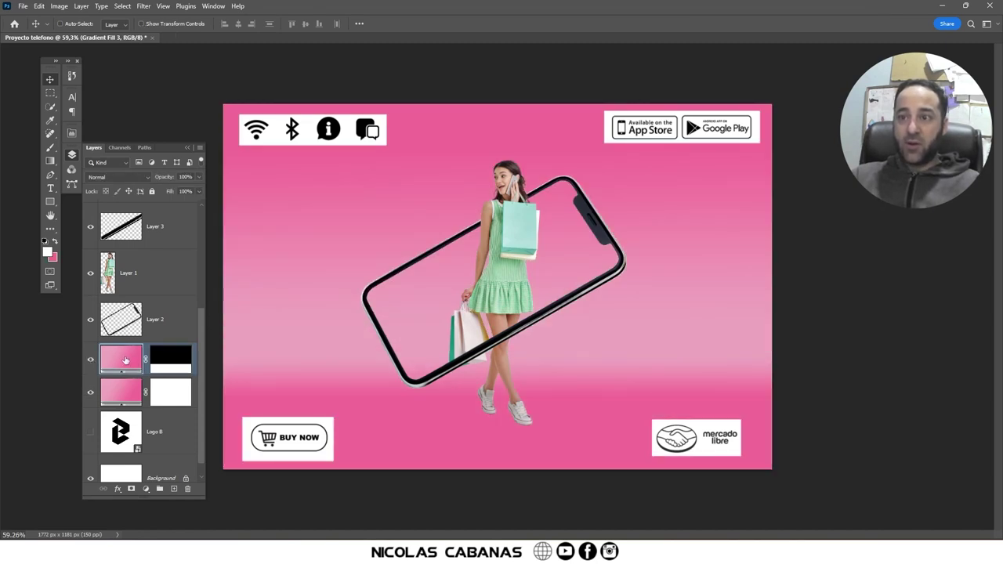
{"action": "left_click", "coordinate": [50, 161]}
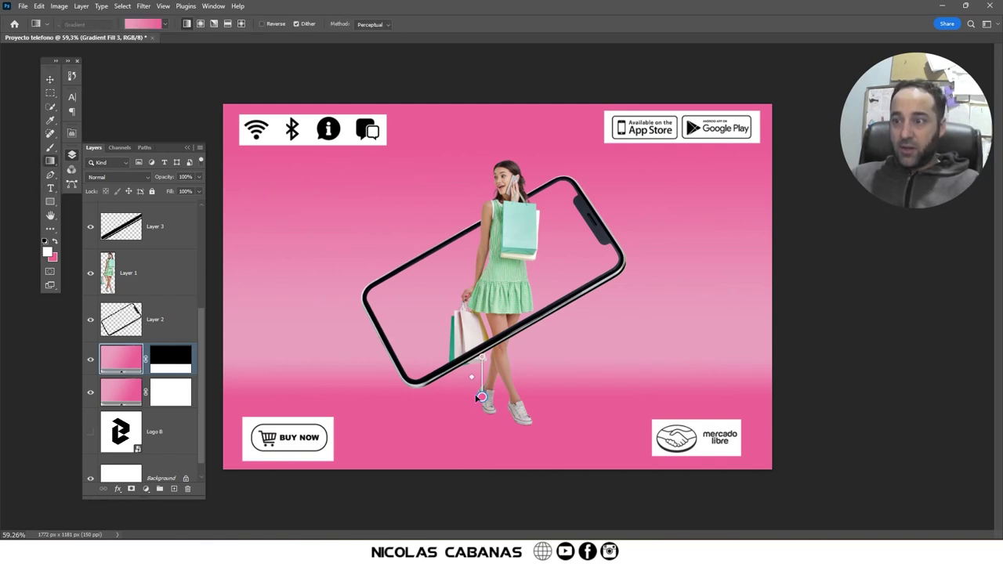
{"action": "left_click_drag", "start_coordinate": [482, 396], "coordinate": [482, 323]}
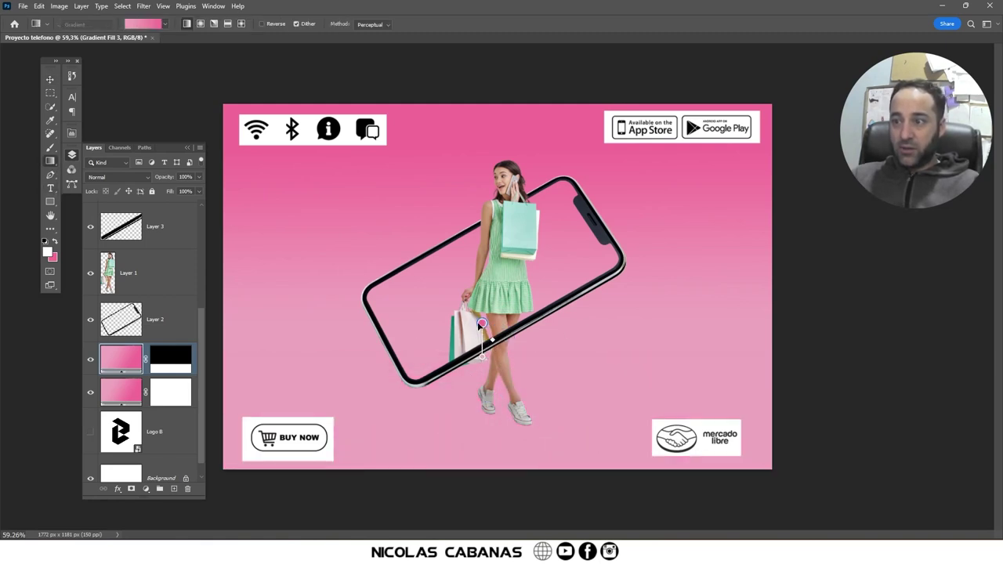
{"action": "left_click_drag", "start_coordinate": [484, 361], "coordinate": [482, 416]}
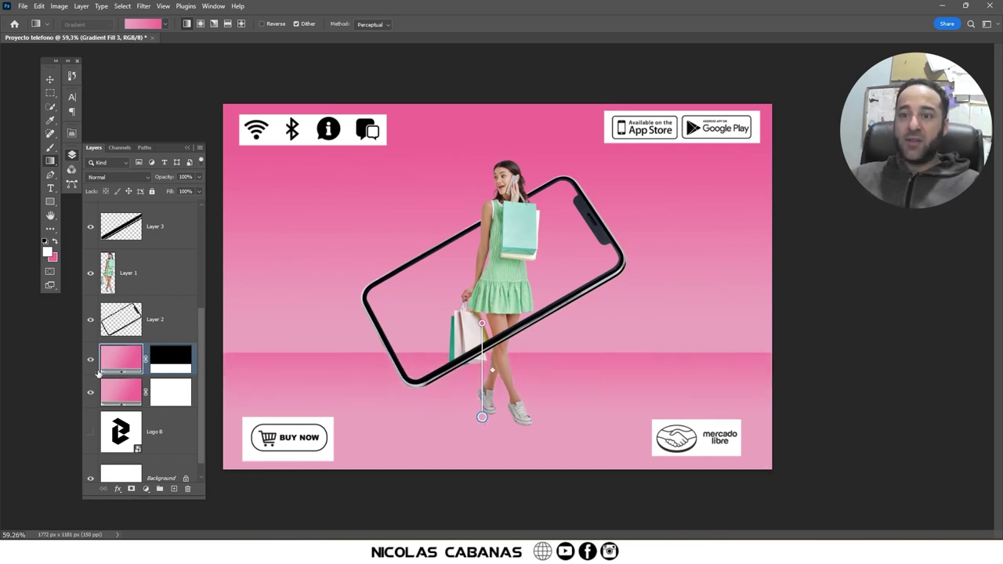
Adjust the lower gradient's handles so its top is solid pink
{"action": "left_click", "coordinate": [117, 389]}
{"action": "left_click_drag", "start_coordinate": [482, 326], "coordinate": [478, 326]}
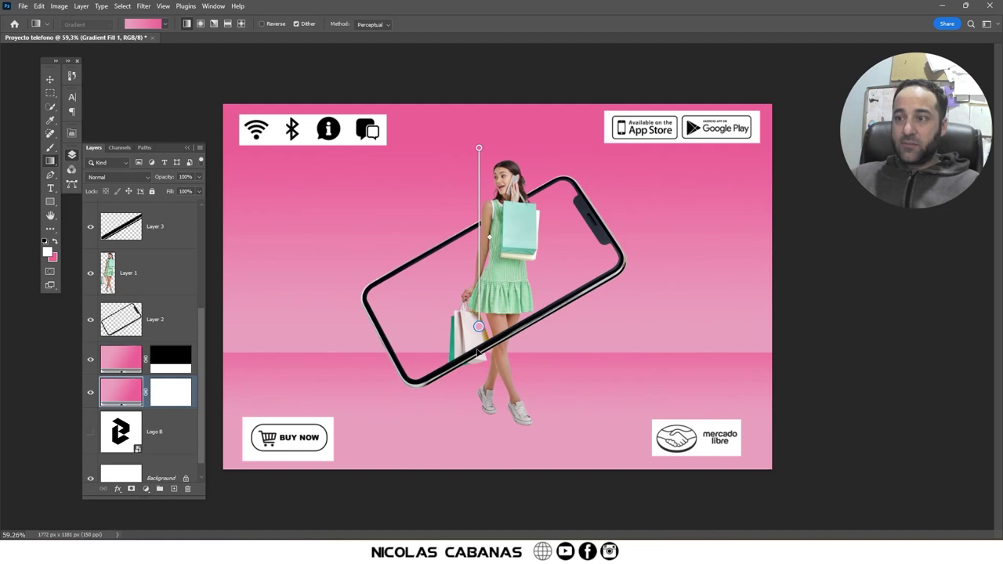
{"action": "left_click_drag", "start_coordinate": [479, 407], "coordinate": [479, 389]}
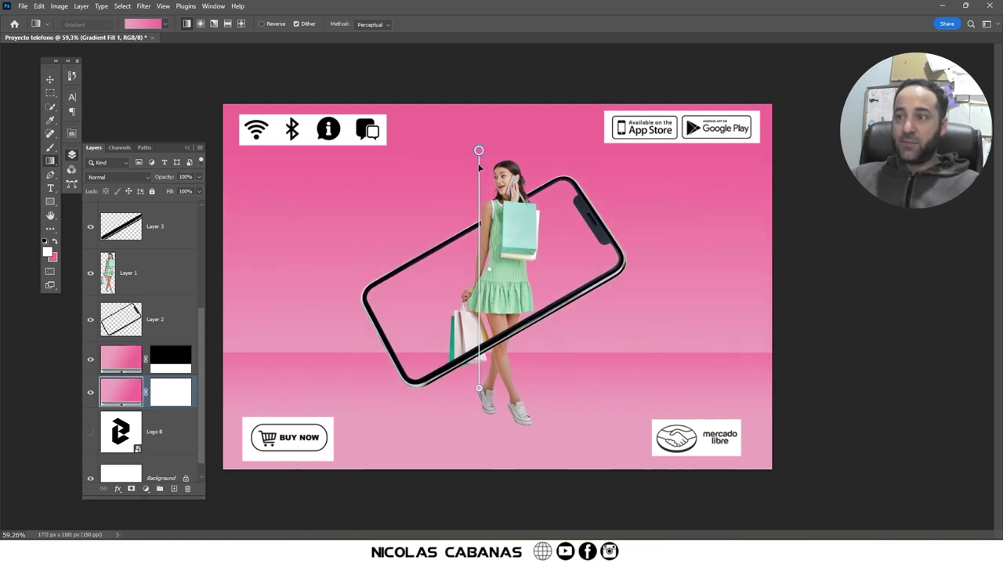
{"action": "mouse_move", "coordinate": [479, 148]}
{"action": "left_mouse_down"}
{"action": "mouse_move", "coordinate": [479, 253]}
{"action": "mouse_move", "coordinate": [479, 199]}
{"action": "left_mouse_up"}
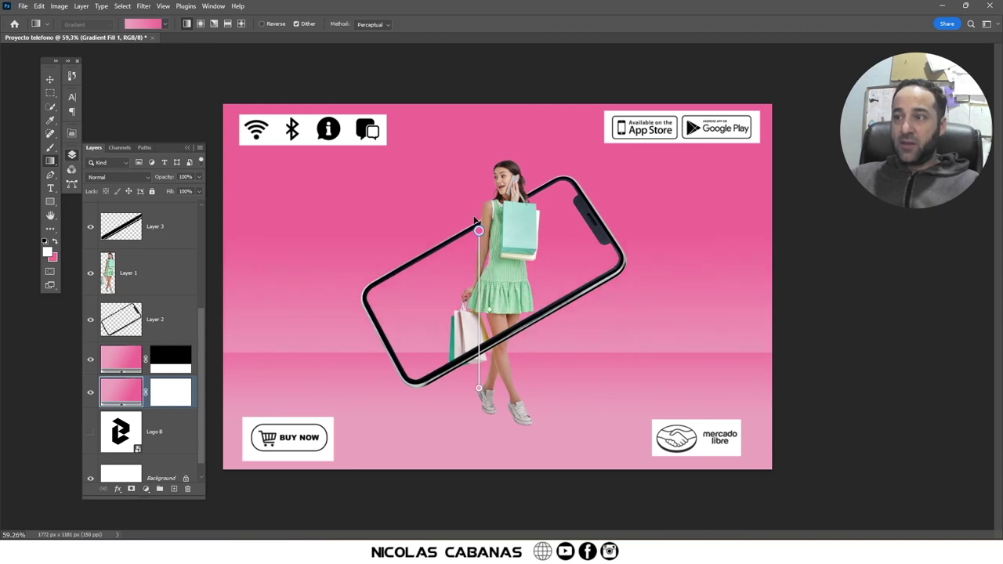
Try redrawing the upper gradient higher and angled, then undo to the sharp floor band
{"action": "left_click", "coordinate": [138, 356]}
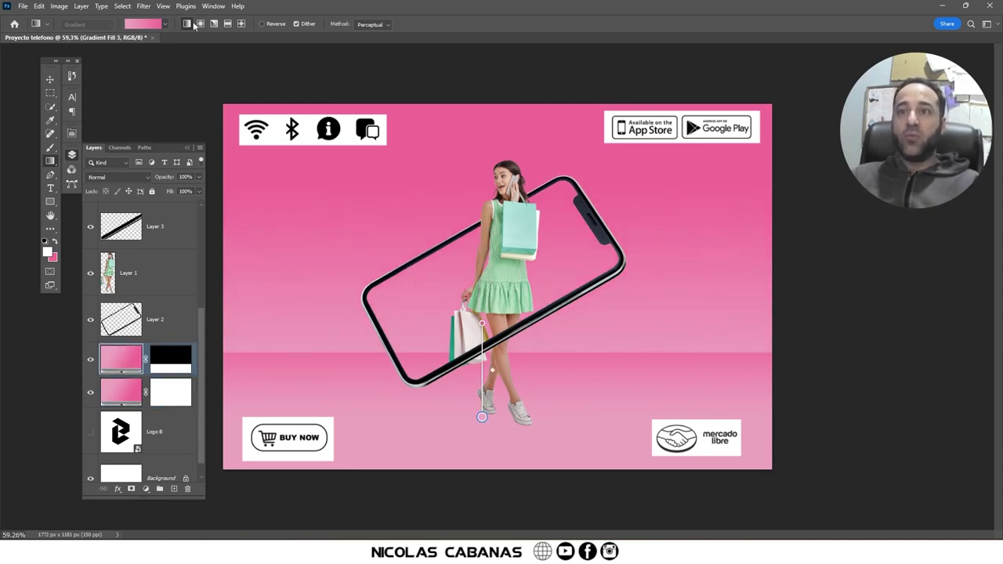
{"action": "left_click", "coordinate": [167, 25]}
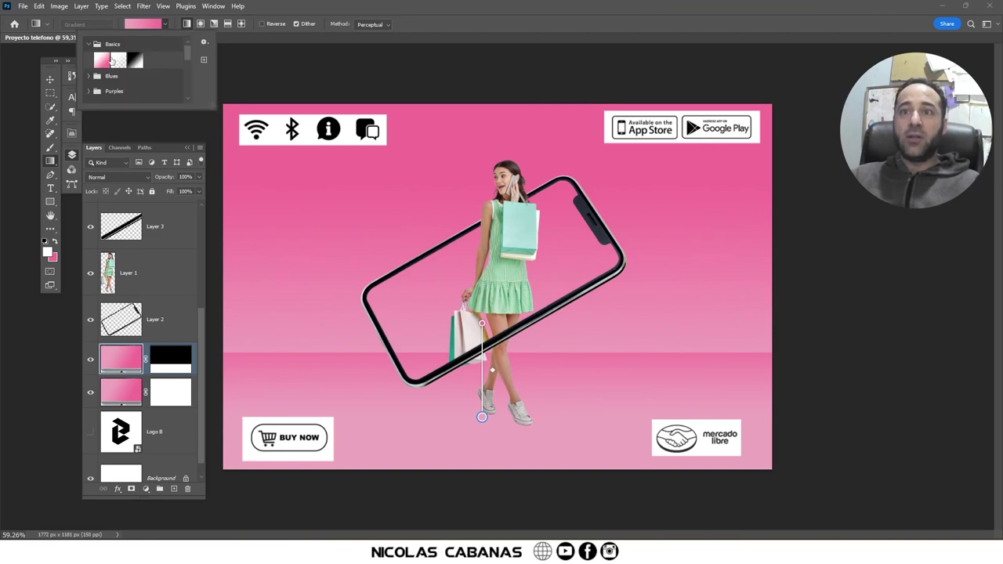
{"action": "key", "text": "Escape"}
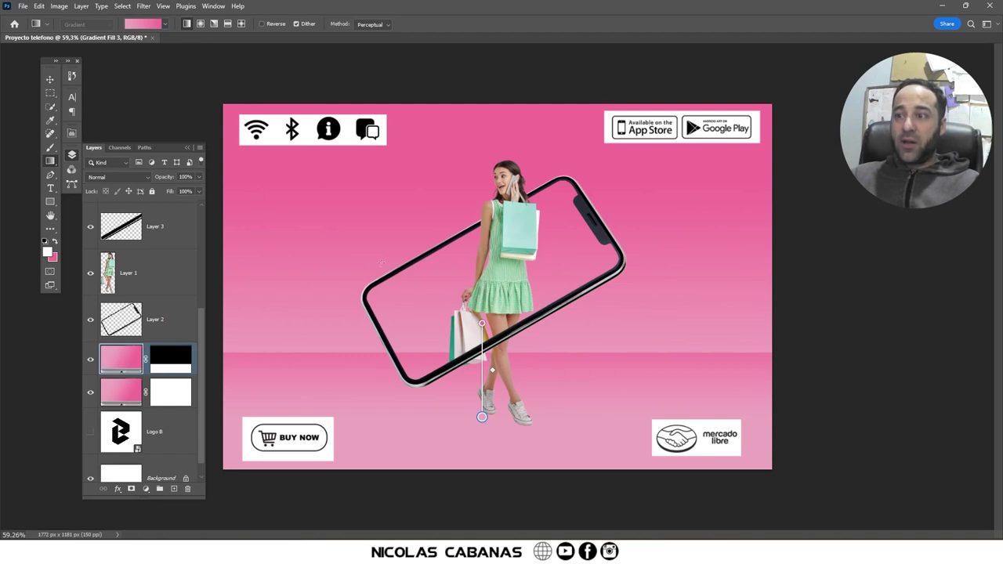
{"action": "left_click_drag", "start_coordinate": [465, 285], "coordinate": [470, 220]}
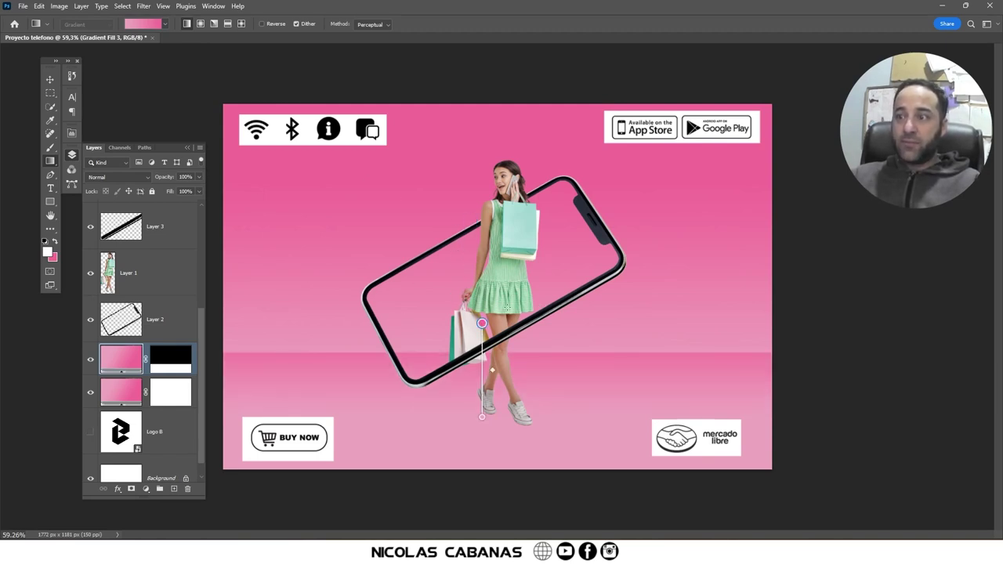
{"action": "left_click_drag", "start_coordinate": [402, 308], "coordinate": [432, 215]}
{"action": "key", "text": "ctrl+z"}
{"action": "key", "text": "ctrl+z"}
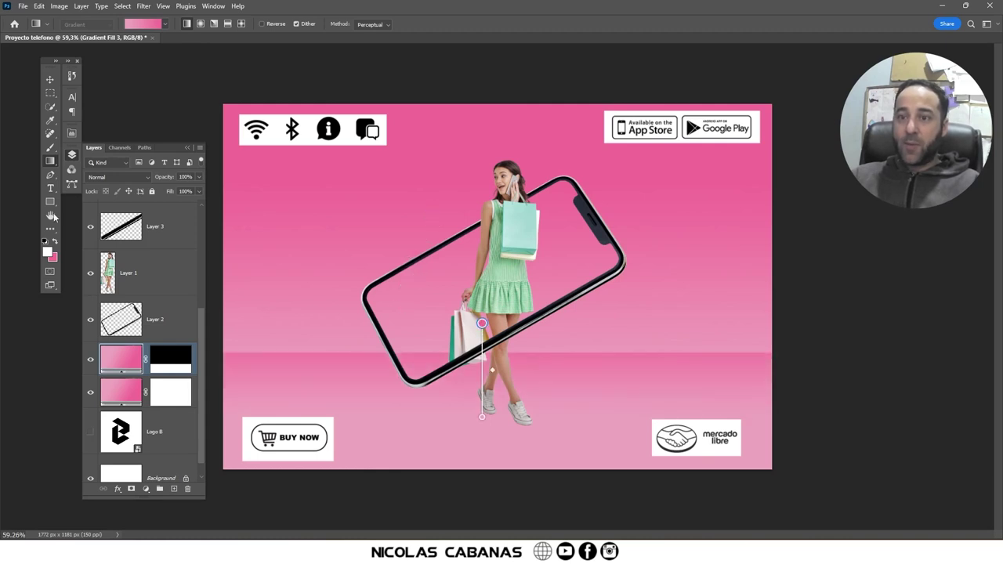
{"action": "left_click", "coordinate": [167, 329]}
Make Gradient Fill 4 a large white-to-transparent radial glow centred behind the girl
{"action": "left_click_drag", "start_coordinate": [464, 294], "coordinate": [472, 223]}
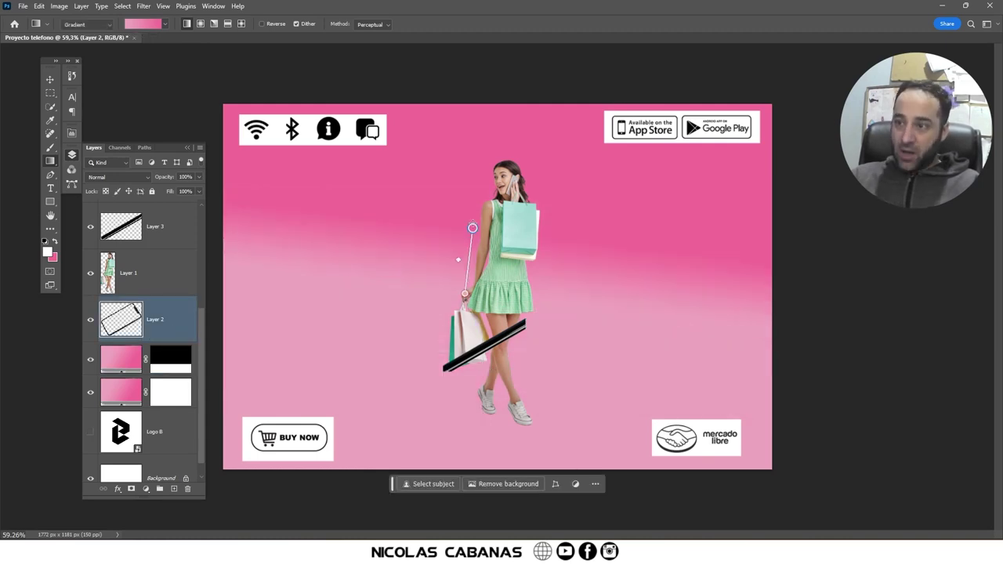
{"action": "left_click_drag", "start_coordinate": [148, 321], "coordinate": [191, 345]}
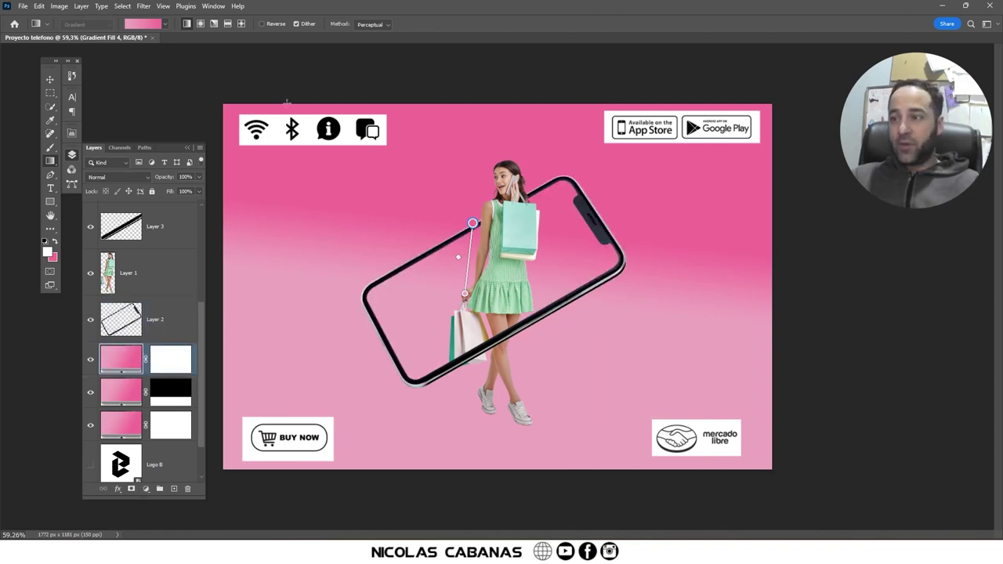
{"action": "left_click", "coordinate": [165, 24]}
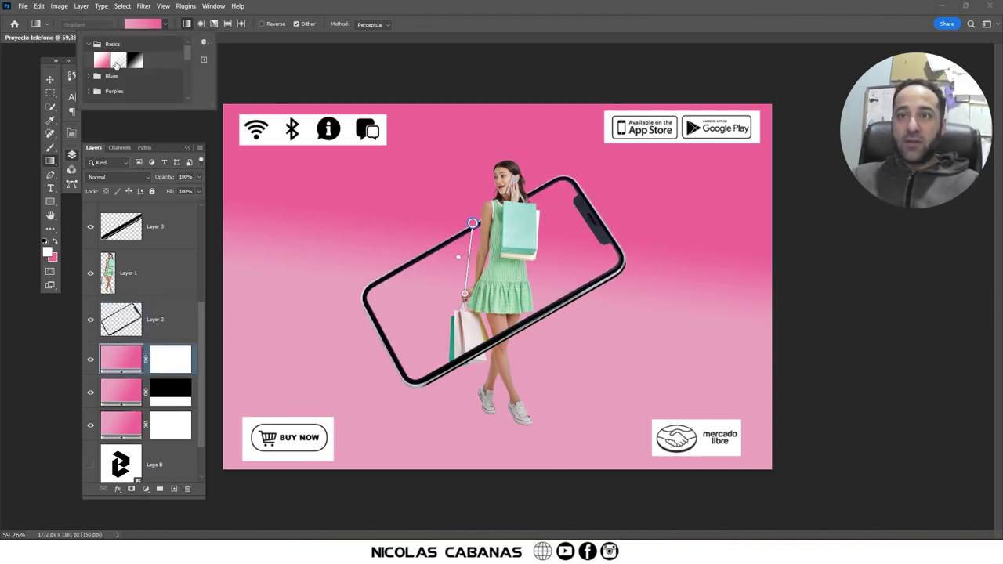
{"action": "left_click", "coordinate": [116, 63]}
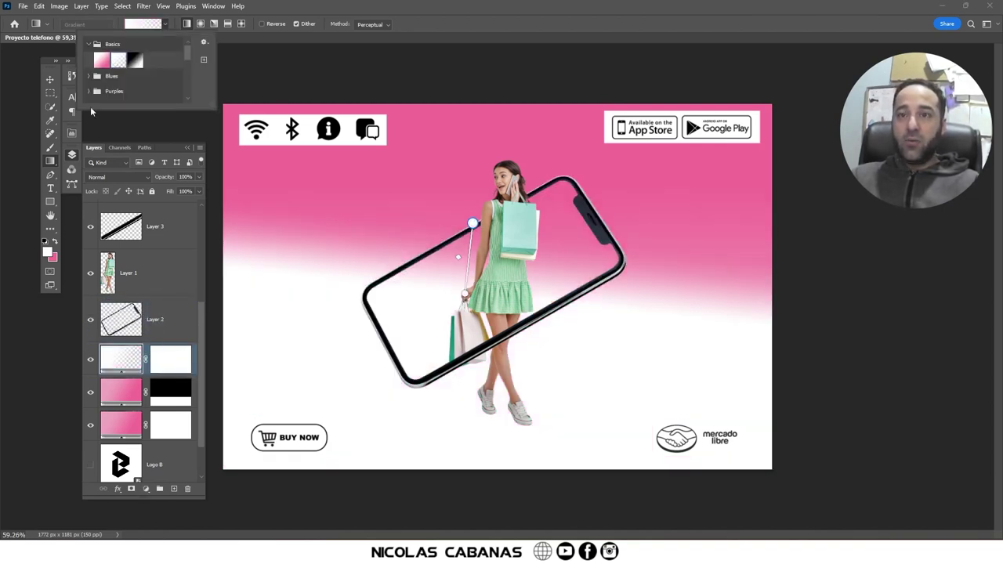
{"action": "left_click", "coordinate": [200, 25]}
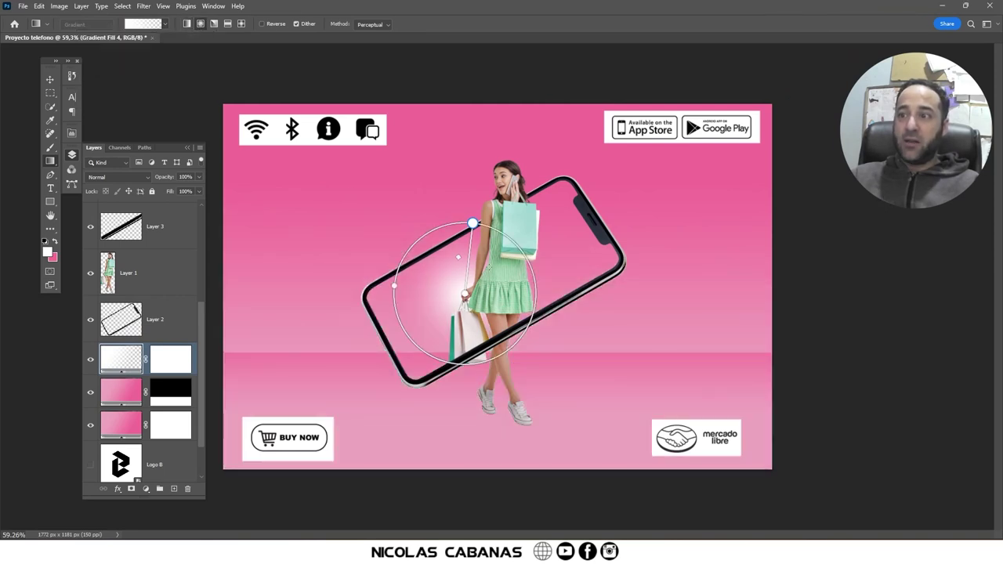
{"action": "left_click_drag", "start_coordinate": [473, 225], "coordinate": [509, 150]}
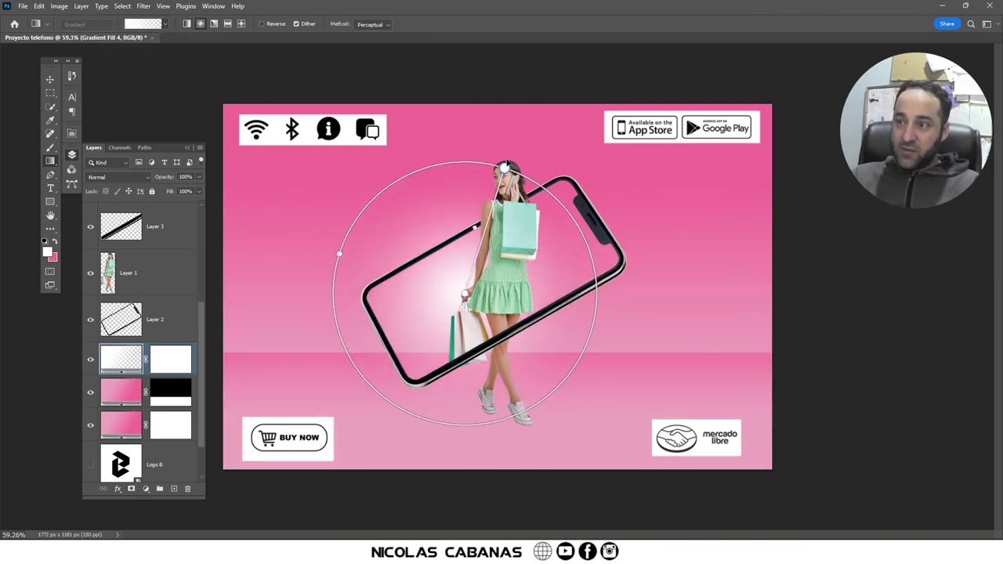
{"action": "left_click_drag", "start_coordinate": [464, 292], "coordinate": [465, 295]}
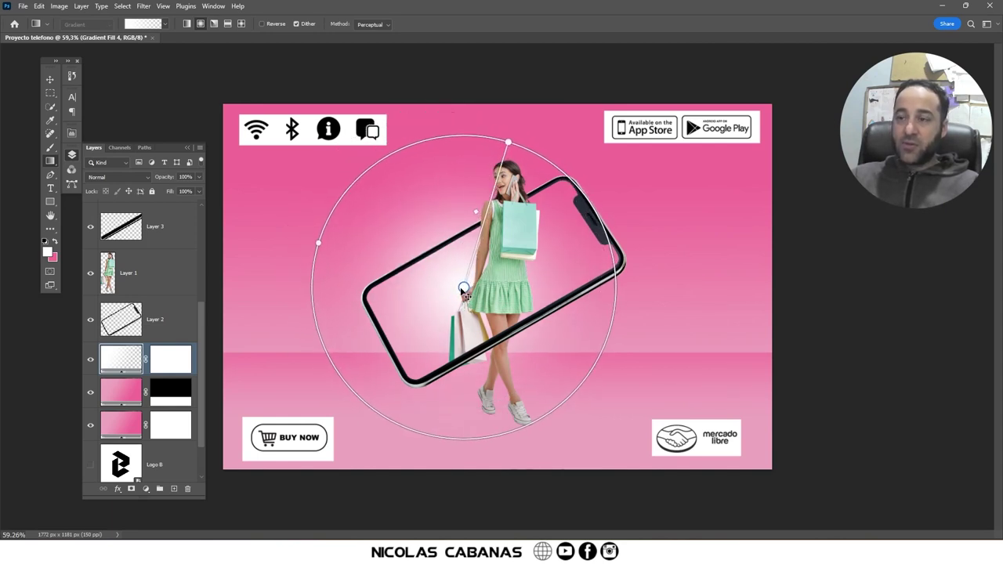
{"action": "left_click_drag", "start_coordinate": [465, 294], "coordinate": [468, 300]}
{"action": "left_click_drag", "start_coordinate": [523, 144], "coordinate": [508, 179]}
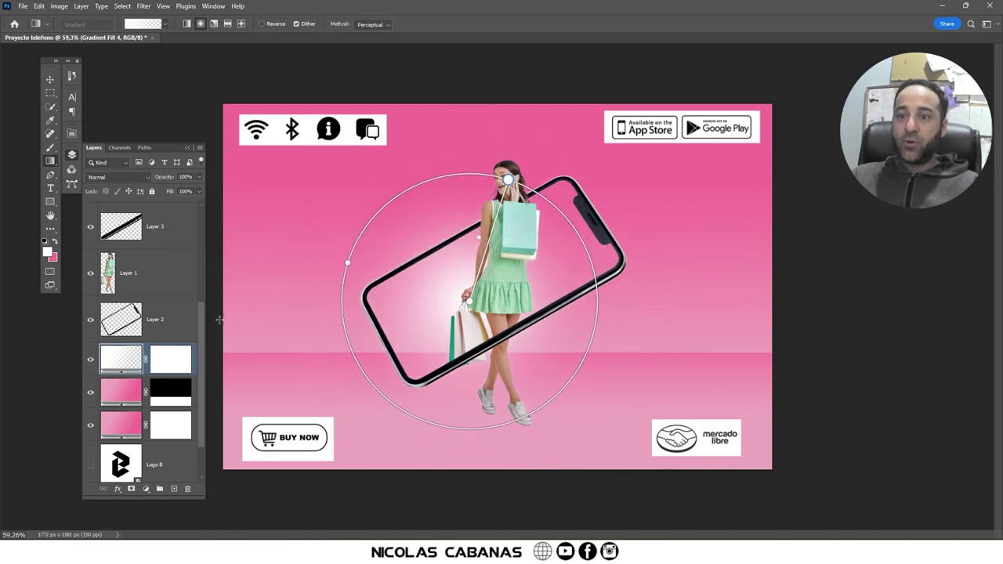
Move the glow beneath the pink masked layer, recentre it behind the phone and dim it to 79%
{"action": "key", "text": "ctrl+bracketleft"}
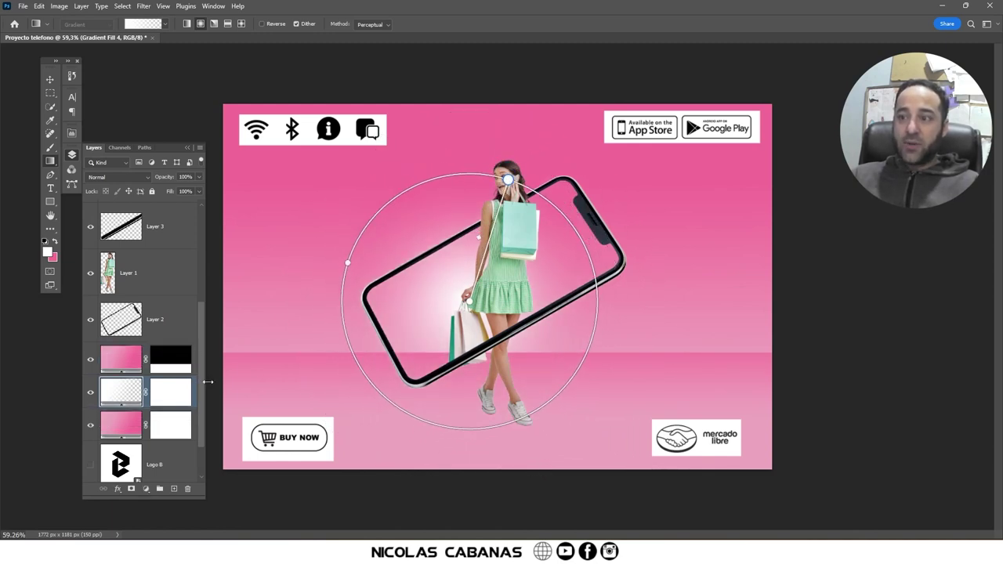
{"action": "mouse_move", "coordinate": [470, 314]}
{"action": "left_mouse_down"}
{"action": "mouse_move", "coordinate": [414, 352]}
{"action": "mouse_move", "coordinate": [379, 352]}
{"action": "mouse_move", "coordinate": [450, 291]}
{"action": "left_mouse_up"}
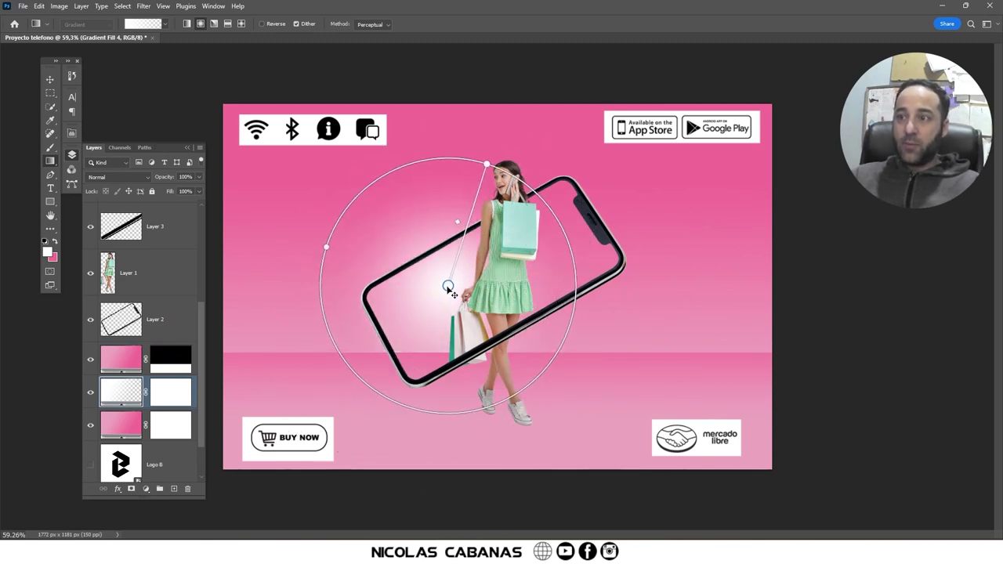
{"action": "left_click_drag", "start_coordinate": [487, 165], "coordinate": [494, 147]}
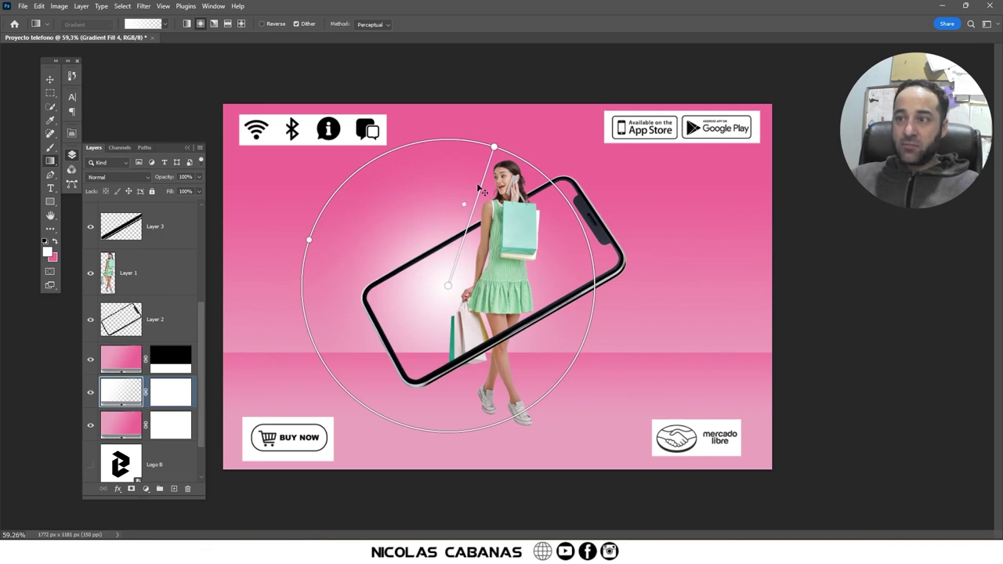
{"action": "left_click_drag", "start_coordinate": [494, 147], "coordinate": [484, 154]}
{"action": "mouse_move", "coordinate": [448, 287]}
{"action": "left_mouse_down"}
{"action": "mouse_move", "coordinate": [453, 299]}
{"action": "mouse_move", "coordinate": [467, 283]}
{"action": "left_mouse_up"}
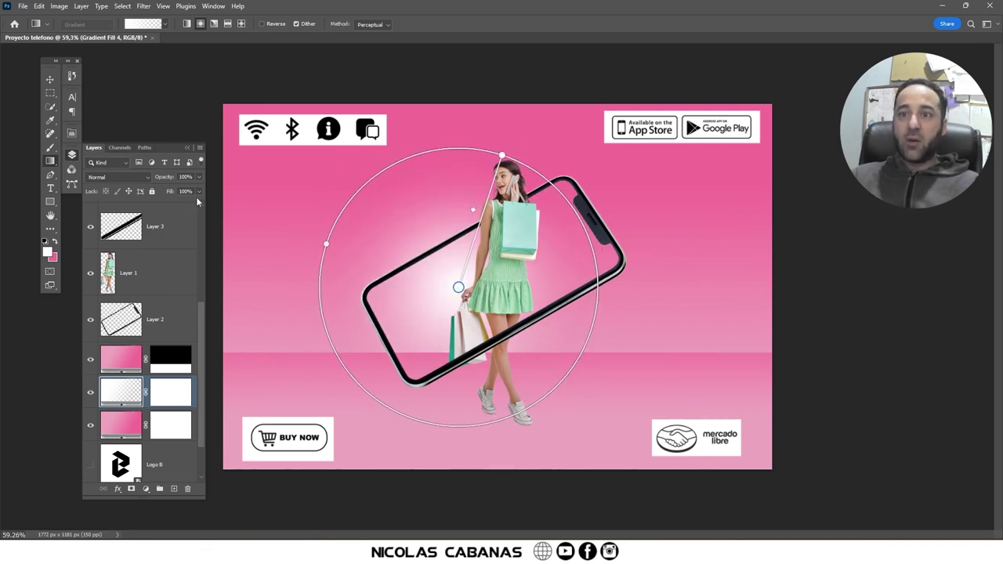
{"action": "left_click", "coordinate": [199, 177]}
{"action": "left_click_drag", "start_coordinate": [179, 191], "coordinate": [175, 191]}
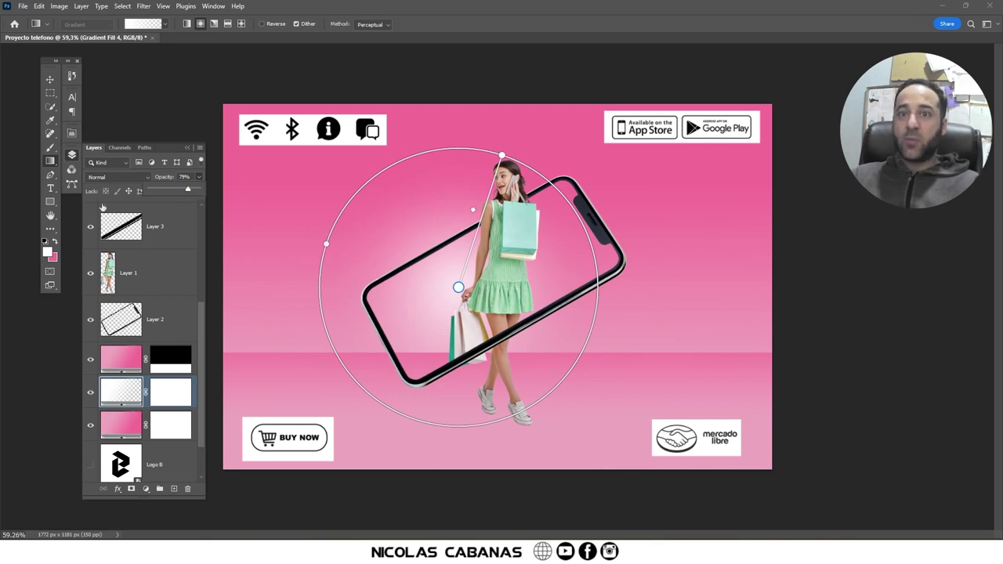
{"action": "left_click", "coordinate": [49, 80]}
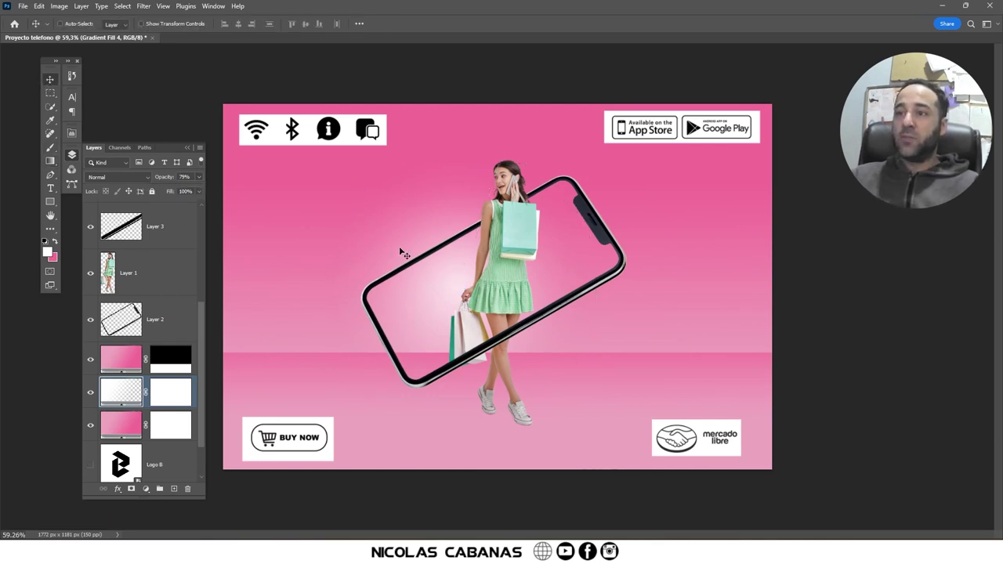
Move Logo B up under Layer 2, make it visible, and briefly check the reference banner
{"action": "scroll", "coordinate": [196, 353], "scroll_direction": "up", "scroll_amount": 1}
{"action": "scroll", "coordinate": [194, 402], "scroll_direction": "down", "scroll_amount": 2}
{"action": "scroll", "coordinate": [173, 423], "scroll_direction": "down", "scroll_amount": 1}
{"action": "left_click_drag", "start_coordinate": [173, 423], "coordinate": [157, 290]}
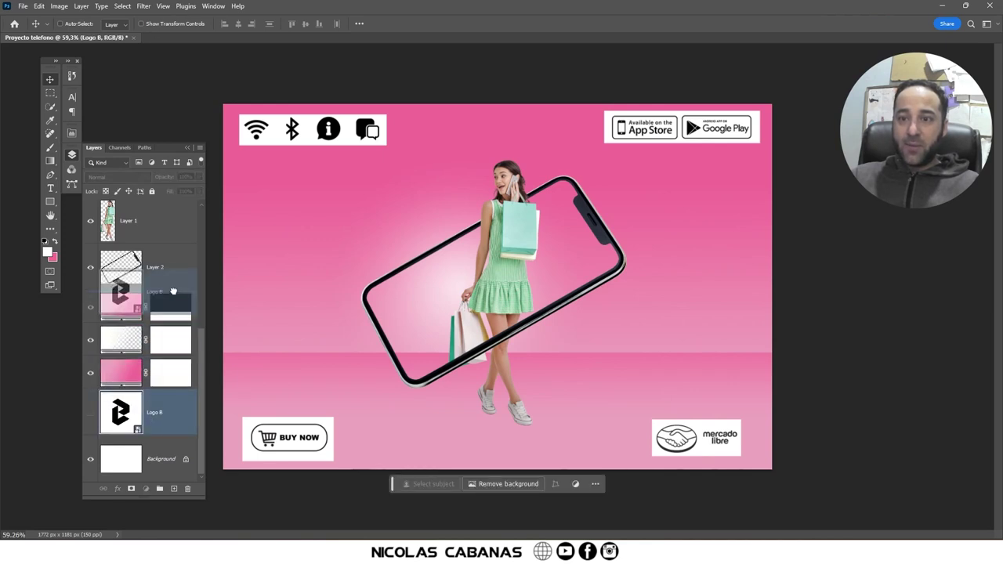
{"action": "left_click", "coordinate": [90, 314]}
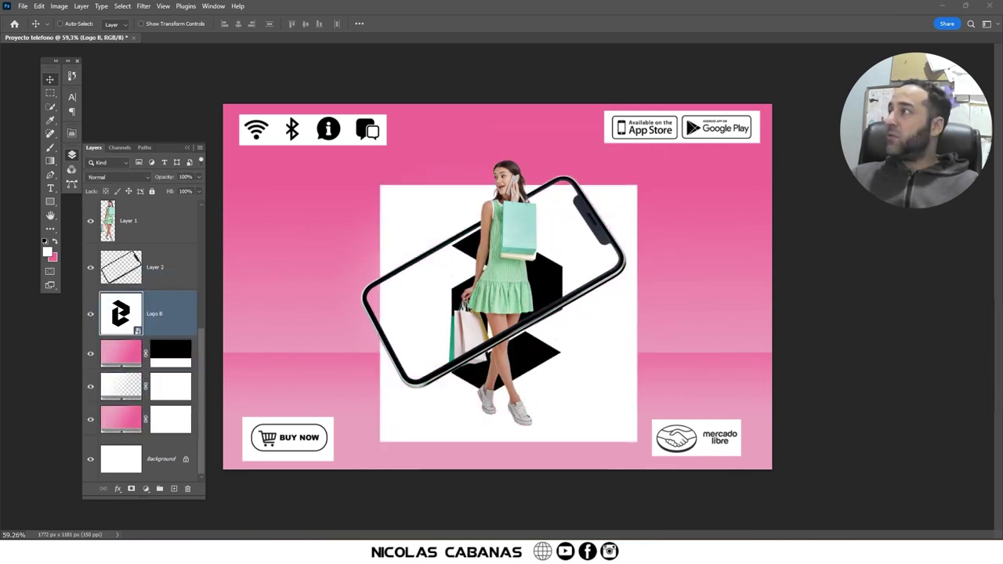
{"action": "key", "text": "alt+Tab"}
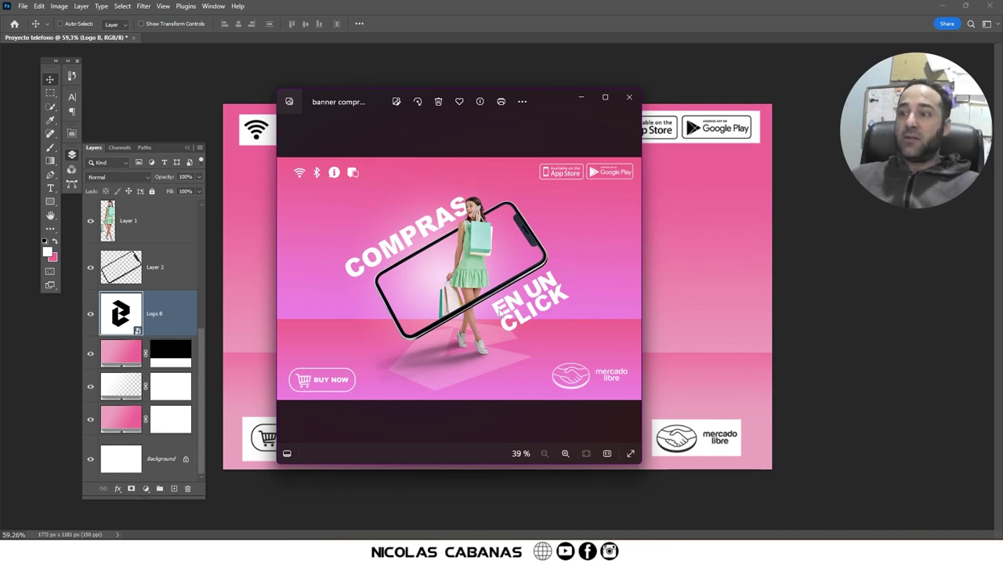
{"action": "left_click", "coordinate": [629, 97]}
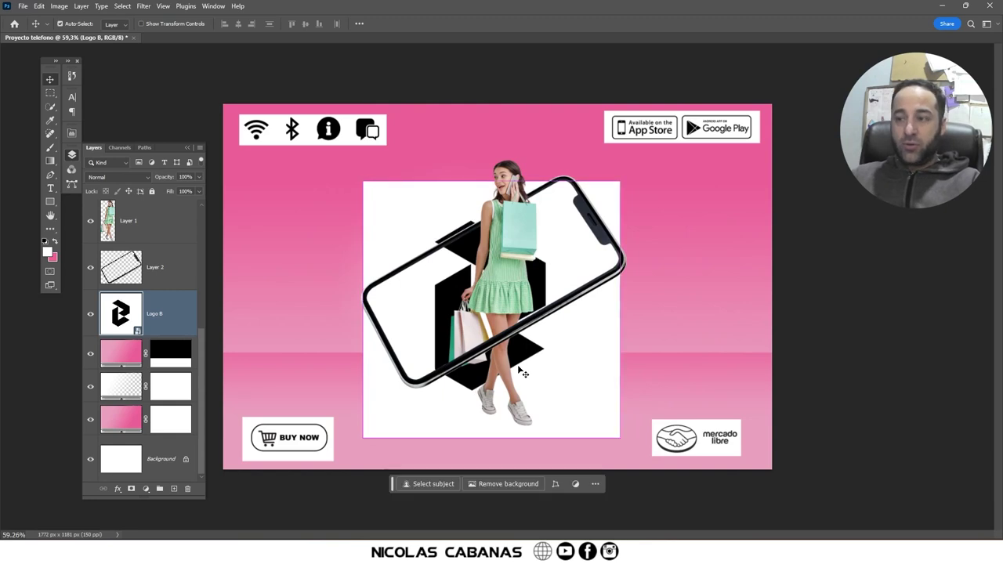
Distort Logo B into a wide perspective trapezoid, scaled down and placed under the girl's feet
{"action": "key", "text": "ctrl+t"}
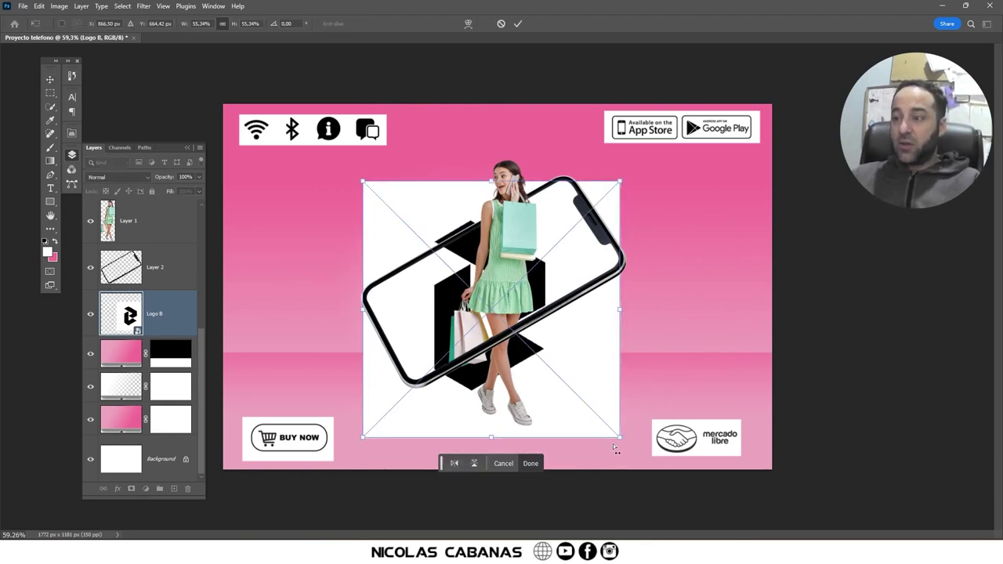
{"action": "mouse_move", "coordinate": [618, 441]}
{"action": "left_mouse_down"}
{"action": "mouse_move", "coordinate": [748, 409]}
{"action": "mouse_move", "coordinate": [629, 188]}
{"action": "left_mouse_up"}
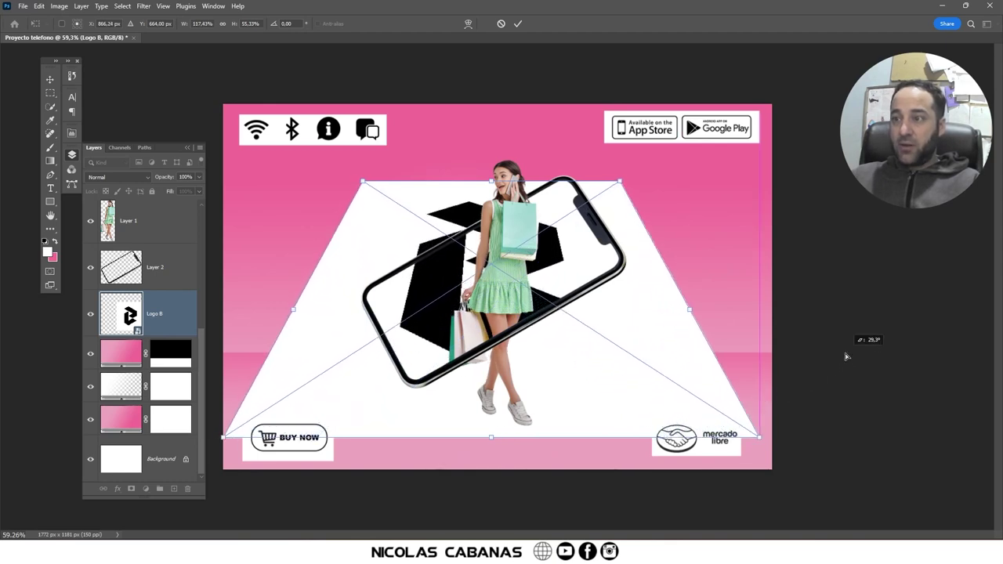
{"action": "left_click_drag", "start_coordinate": [775, 437], "coordinate": [810, 457]}
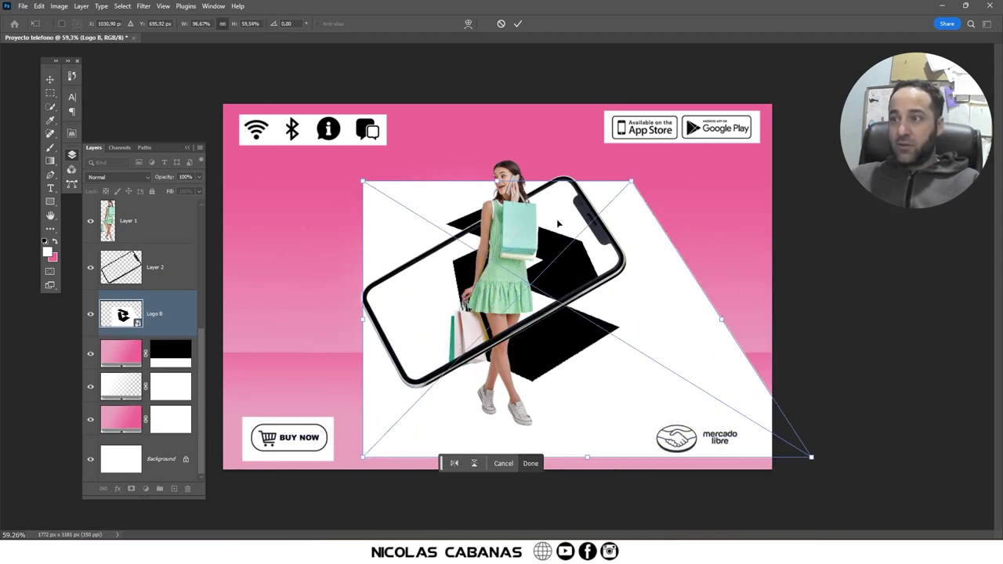
{"action": "key", "text": "Return"}
{"action": "key", "text": "ctrl+z"}
{"action": "key", "text": "ctrl+t"}
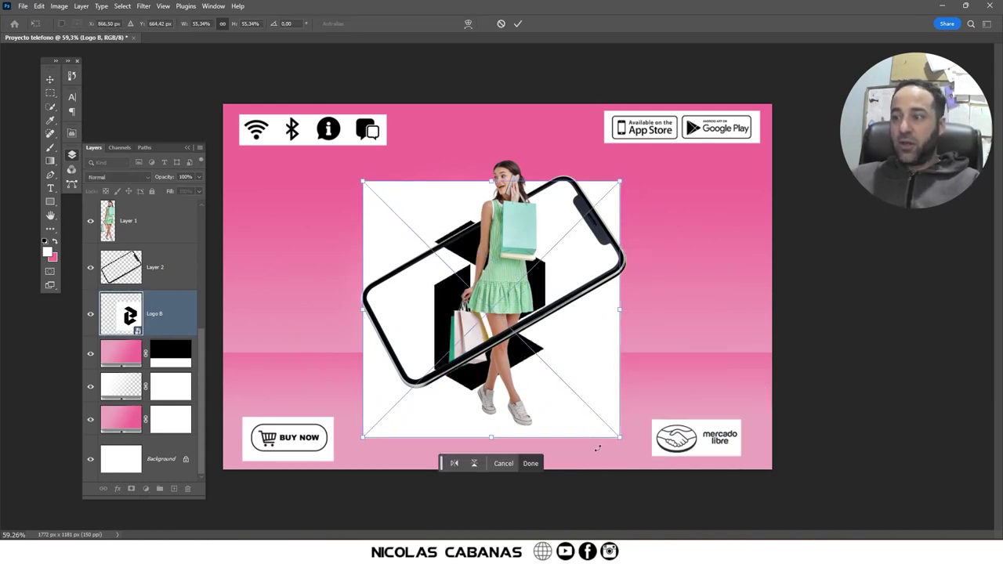
{"action": "left_click_drag", "start_coordinate": [620, 442], "coordinate": [938, 374]}
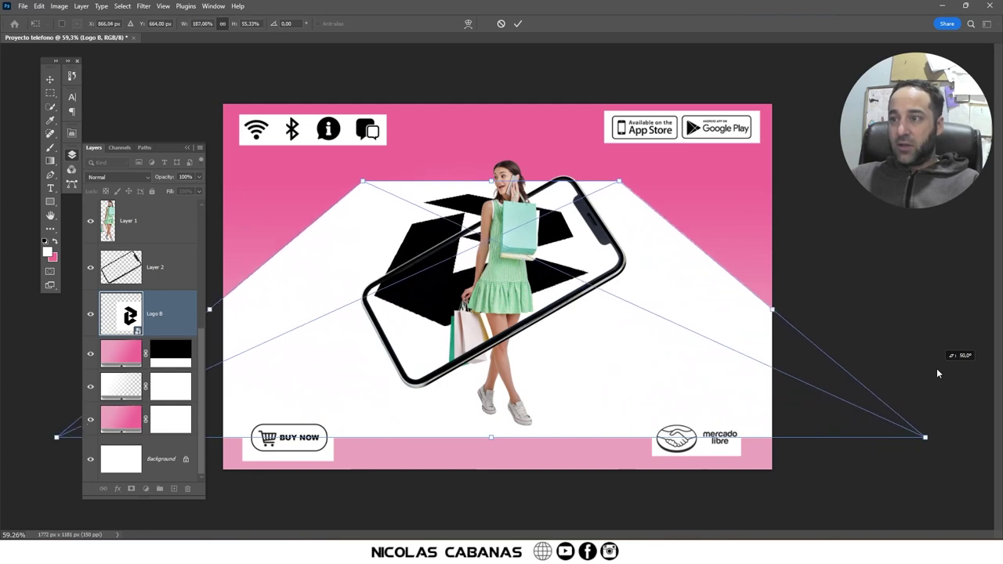
{"action": "left_click_drag", "start_coordinate": [938, 374], "coordinate": [940, 373]}
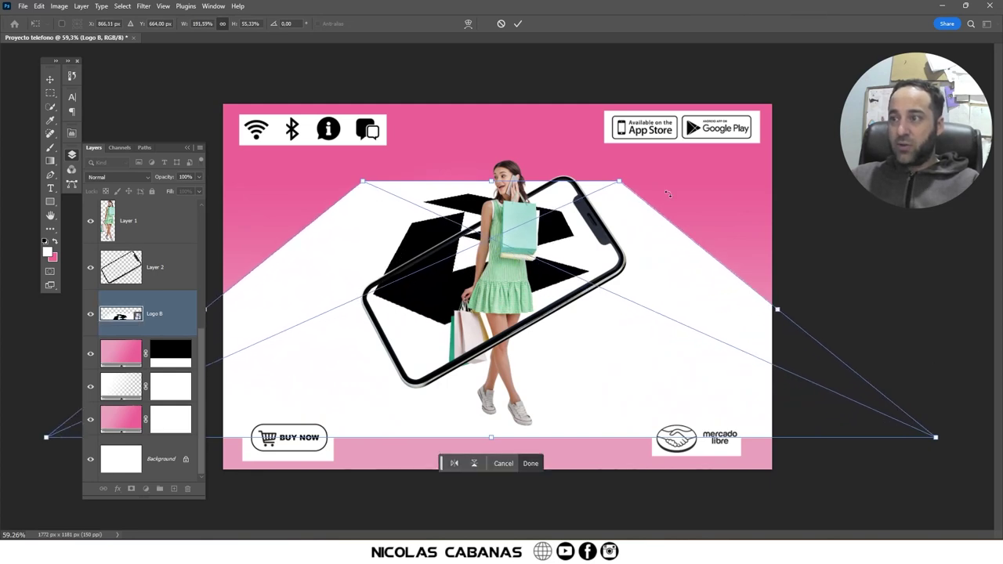
{"action": "mouse_move", "coordinate": [616, 182]}
{"action": "left_mouse_down"}
{"action": "mouse_move", "coordinate": [549, 251]}
{"action": "mouse_move", "coordinate": [589, 209]}
{"action": "mouse_move", "coordinate": [559, 344]}
{"action": "mouse_move", "coordinate": [569, 381]}
{"action": "left_mouse_up"}
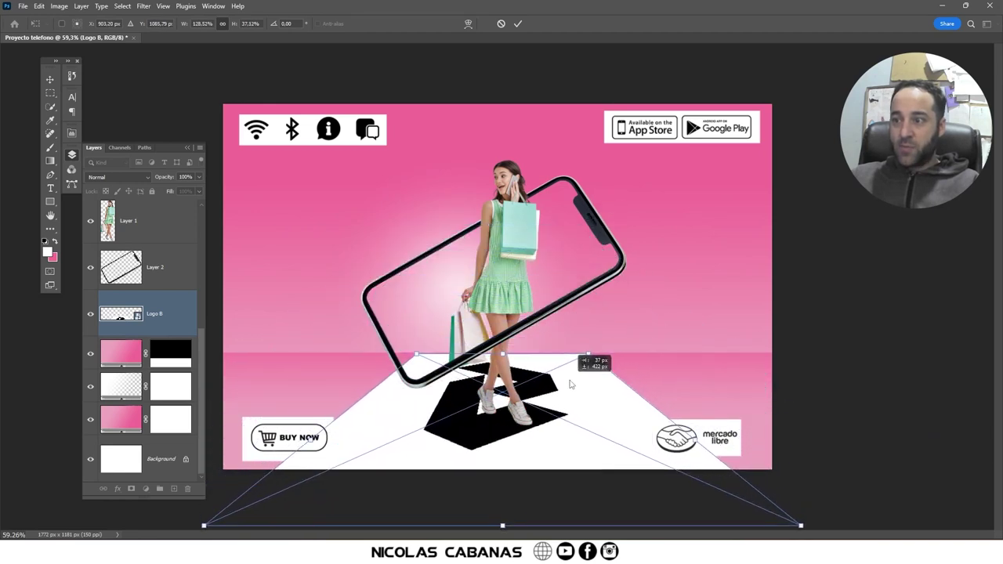
{"action": "key", "text": "Return"}
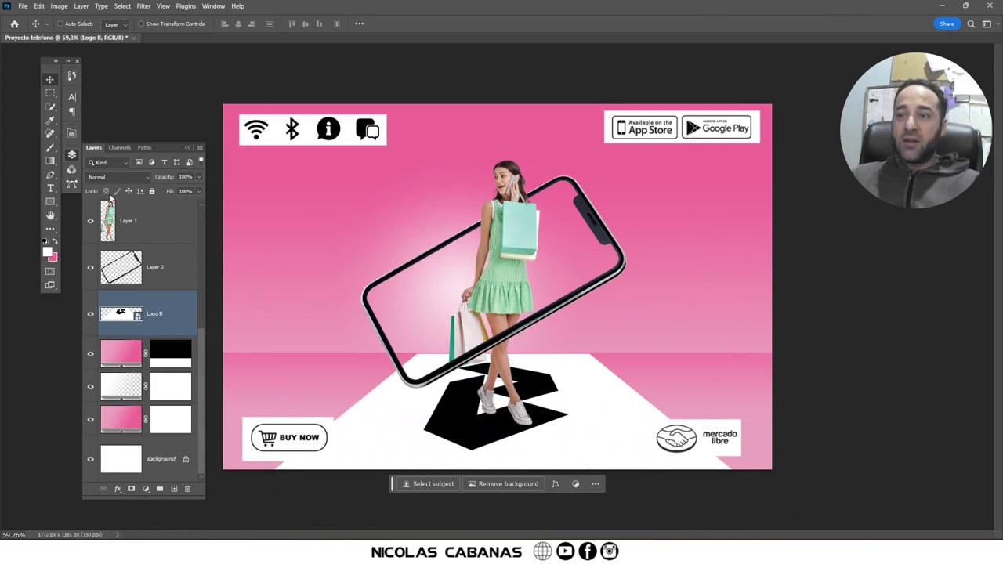
Invert the Logo B floor and set it to Screen blending at 23% opacity
{"action": "left_click", "coordinate": [118, 178]}
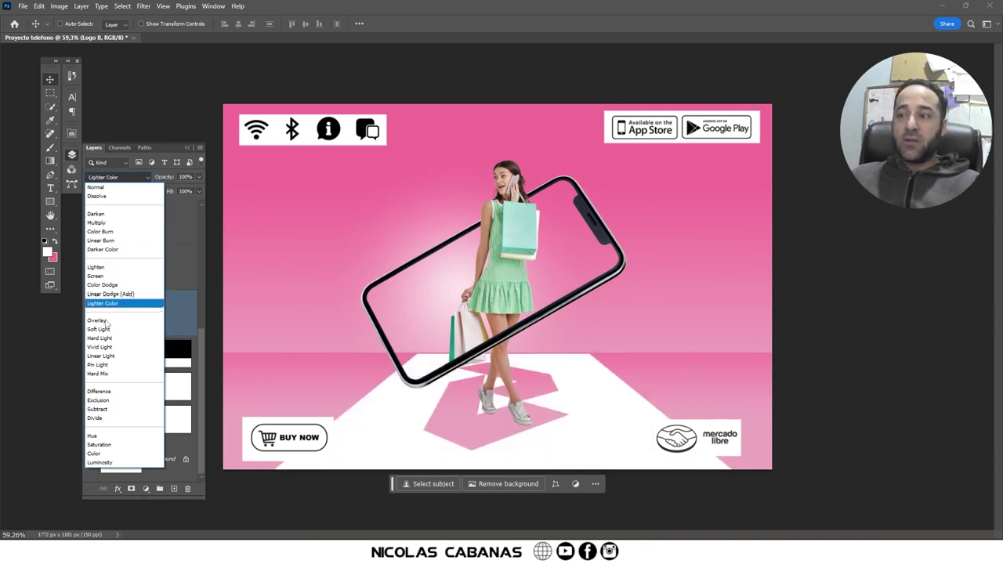
{"action": "left_click", "coordinate": [98, 188]}
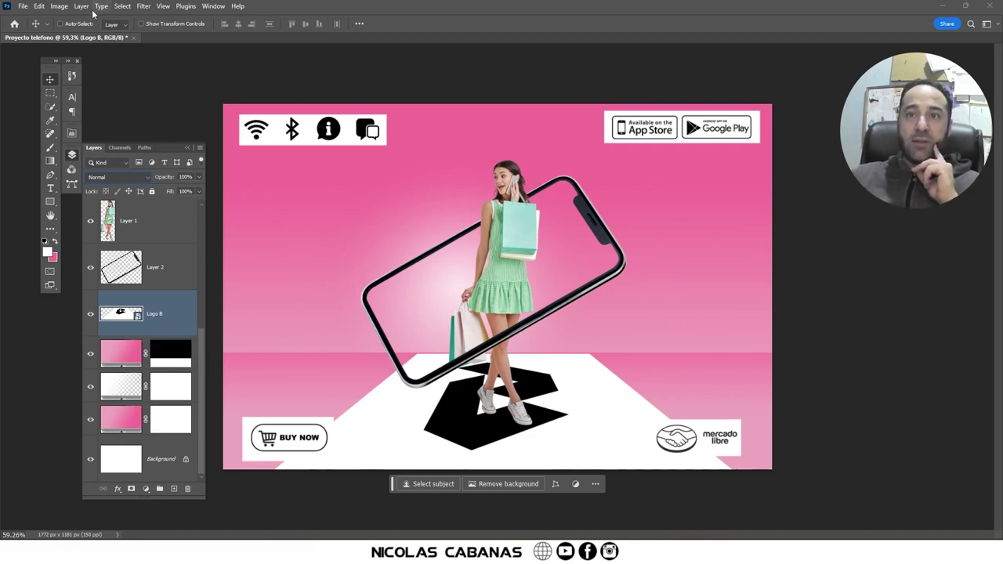
{"action": "left_click", "coordinate": [59, 6]}
{"action": "mouse_move", "coordinate": [79, 38]}
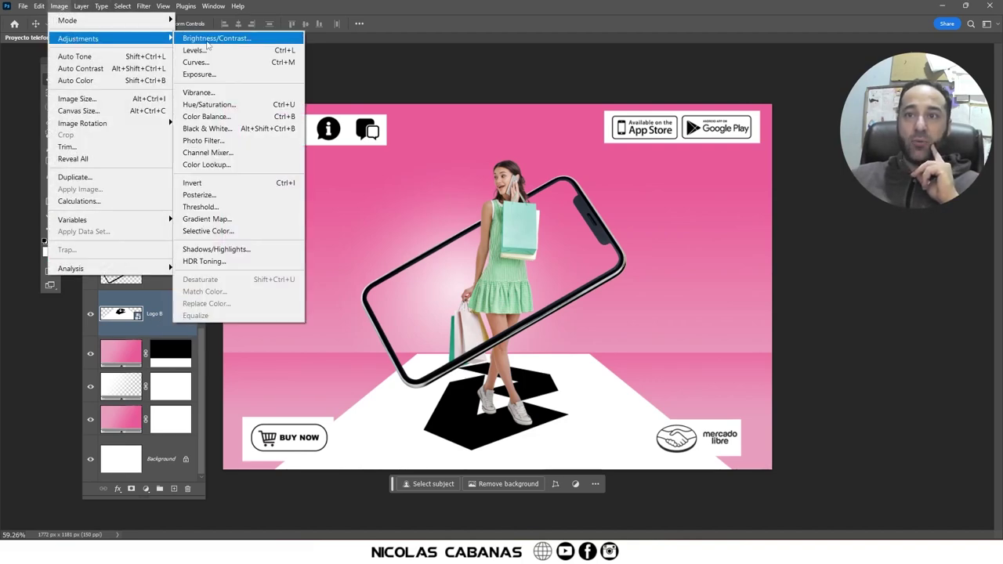
{"action": "left_click", "coordinate": [215, 187]}
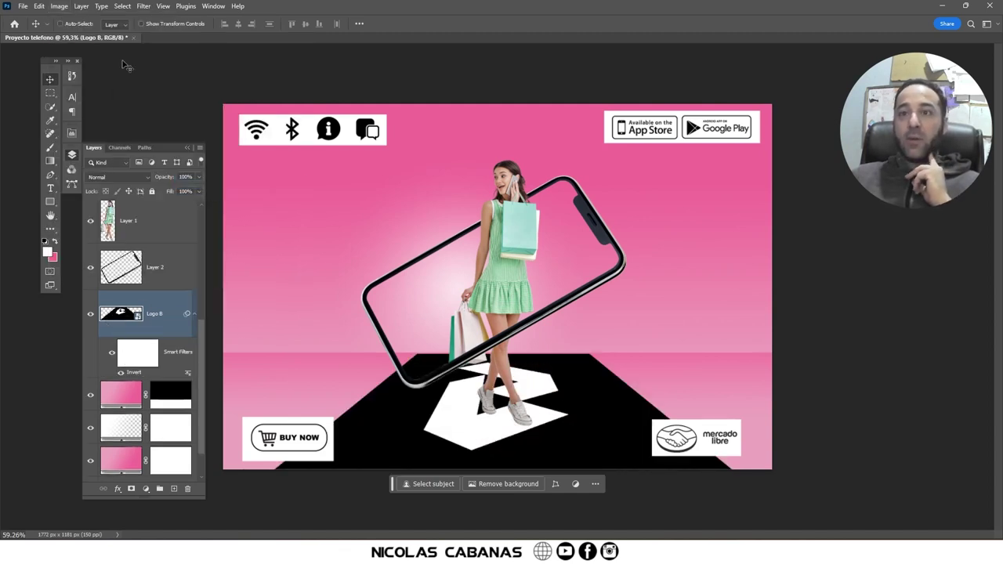
{"action": "left_click", "coordinate": [118, 177]}
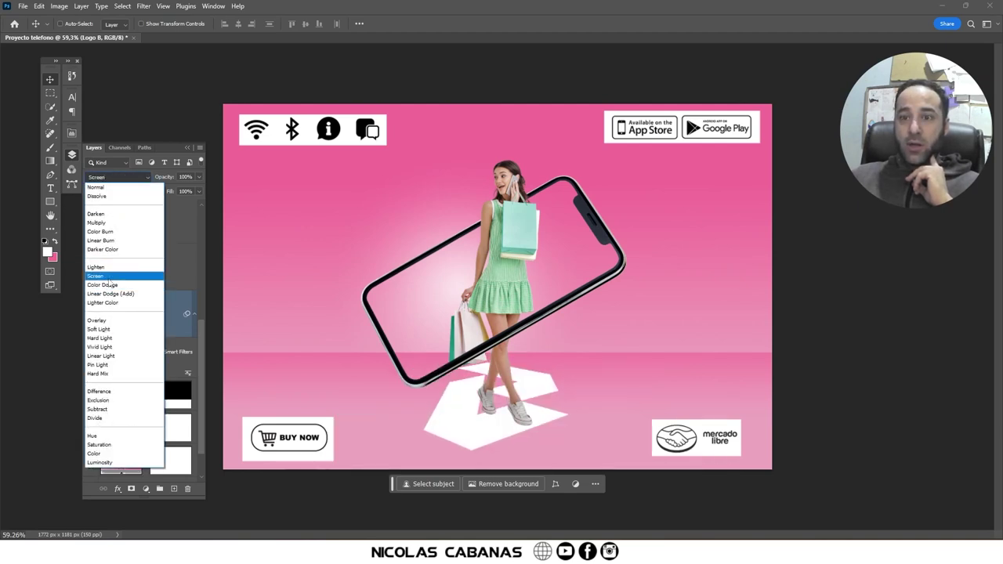
{"action": "left_click", "coordinate": [108, 279]}
{"action": "left_click", "coordinate": [199, 177]}
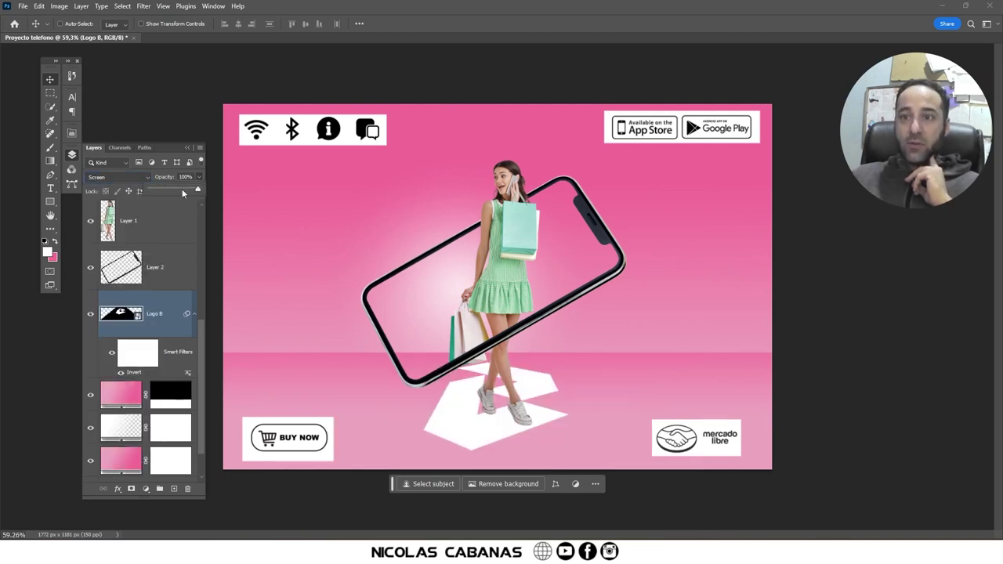
{"action": "left_click_drag", "start_coordinate": [182, 190], "coordinate": [168, 193]}
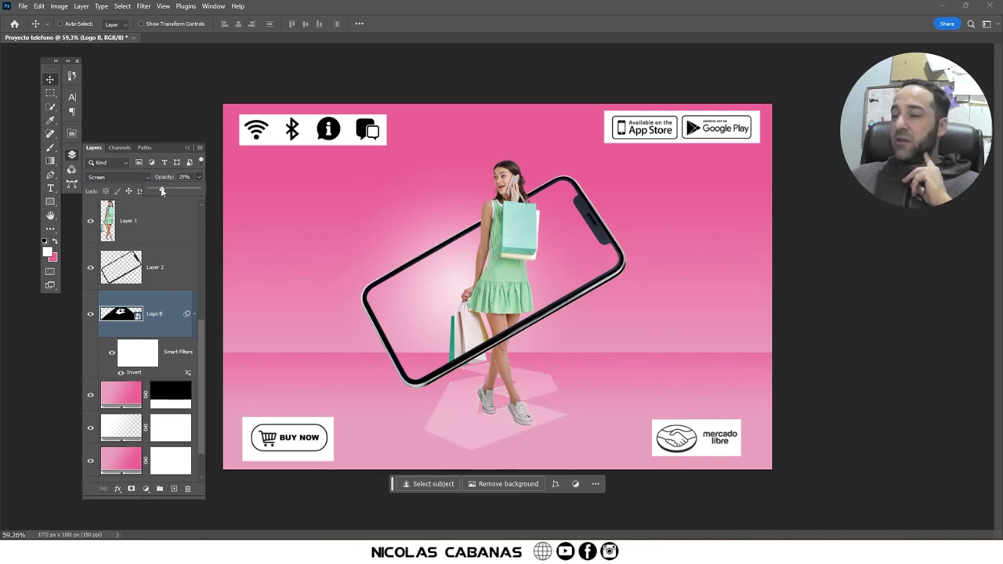
{"action": "left_click_drag", "start_coordinate": [163, 192], "coordinate": [160, 192]}
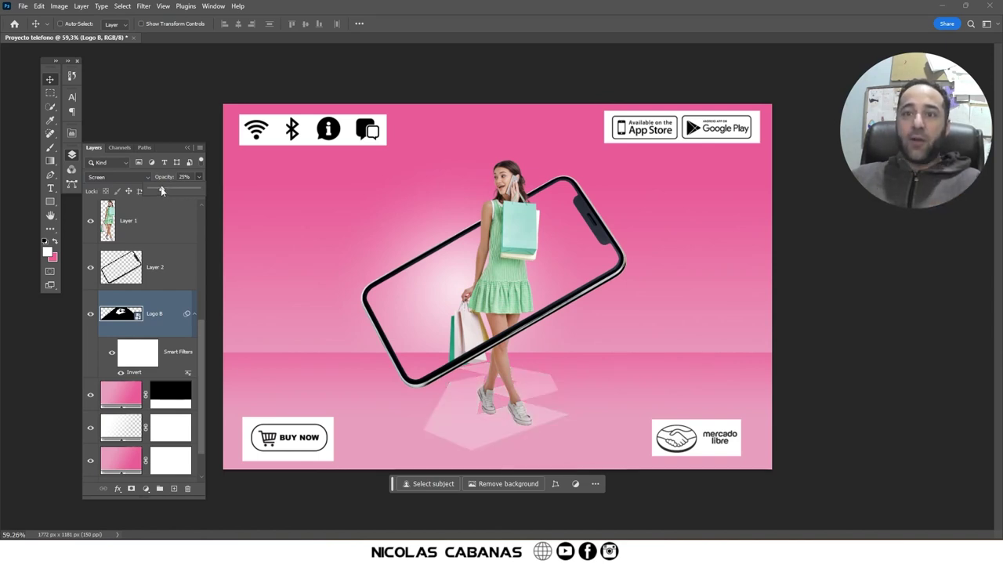
{"action": "left_click_drag", "start_coordinate": [204, 332], "coordinate": [202, 216]}
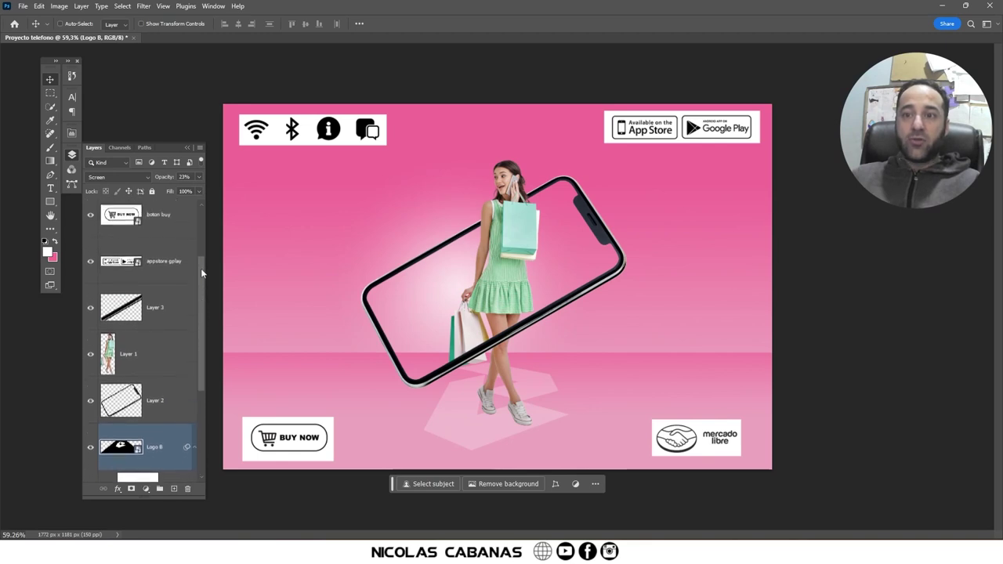
{"action": "left_click", "coordinate": [165, 352]}
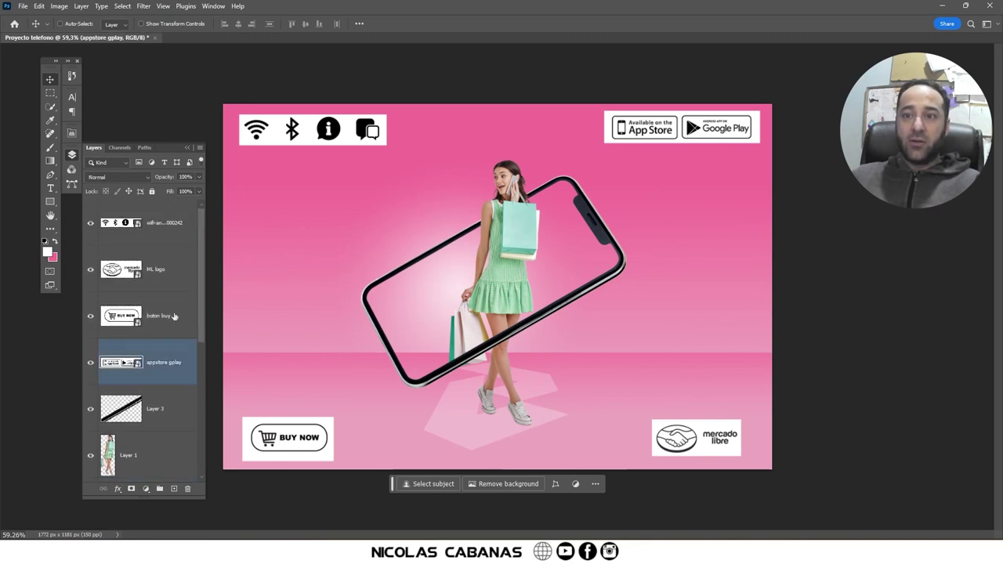
Invert the appstore gplay badges, boton buy BUY NOW button and Mercado Libre logo layers
{"action": "left_click", "coordinate": [177, 228], "text": "shift"}
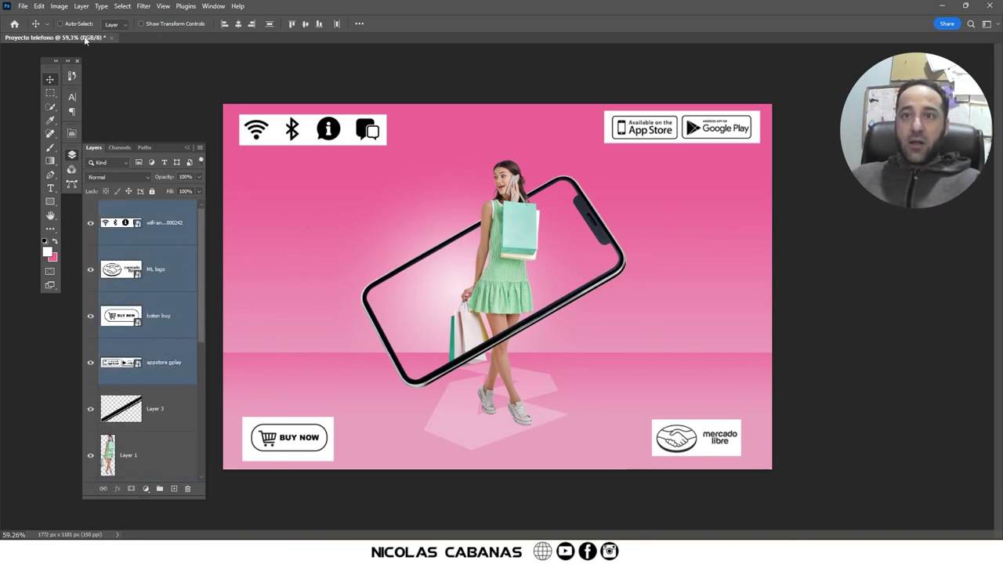
{"action": "left_click", "coordinate": [59, 5]}
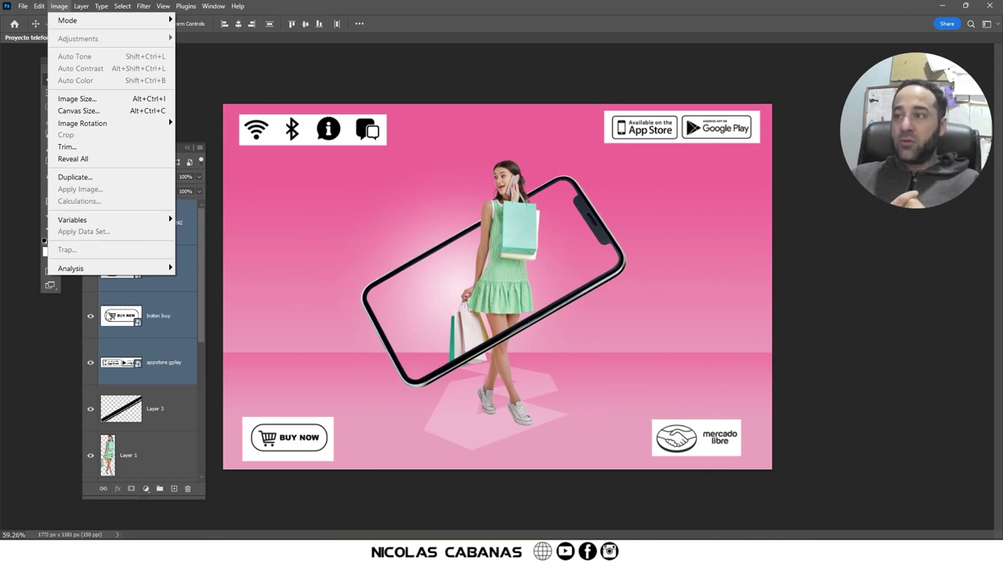
{"action": "left_click", "coordinate": [155, 382]}
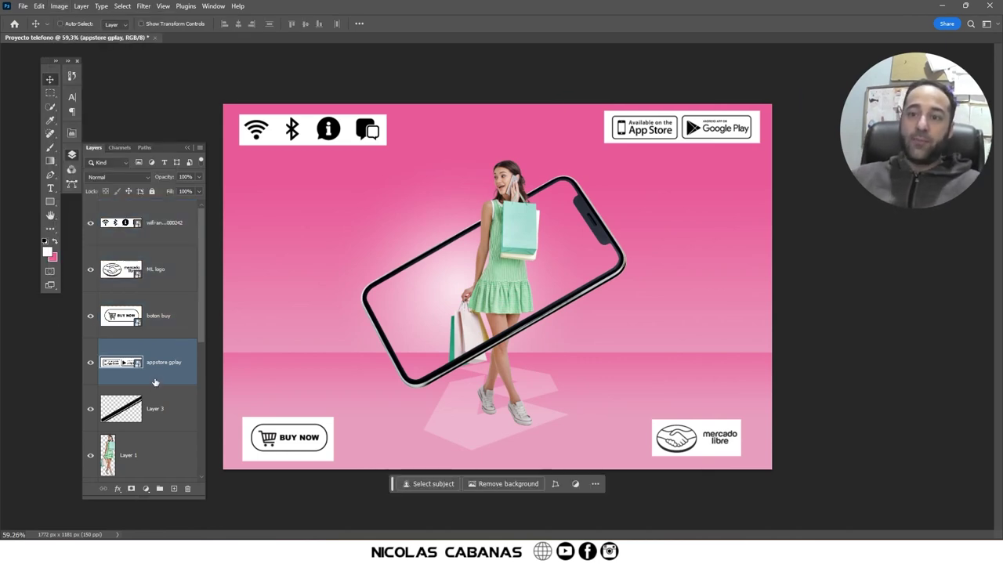
{"action": "key", "text": "ctrl+i"}
{"action": "left_click", "coordinate": [167, 320]}
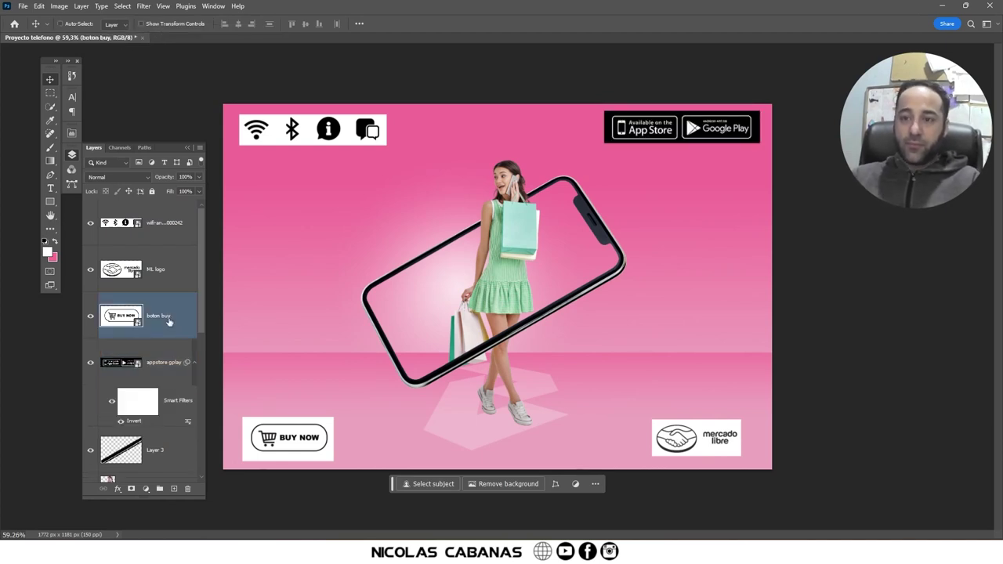
{"action": "key", "text": "ctrl+i"}
{"action": "left_click", "coordinate": [175, 272]}
{"action": "key", "text": "ctrl+i"}
Select the wifi icons, appstore gplay and boton buy layers together to change their blend mode
{"action": "left_click", "coordinate": [163, 225]}
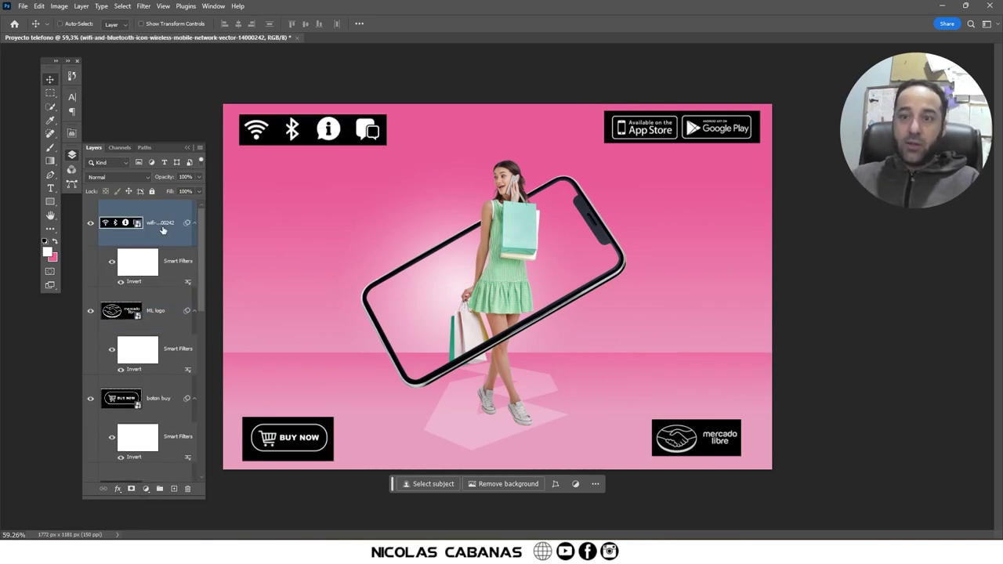
{"action": "scroll", "coordinate": [150, 376], "scroll_direction": "down", "scroll_amount": 3}
{"action": "left_click", "coordinate": [172, 316], "text": "shift"}
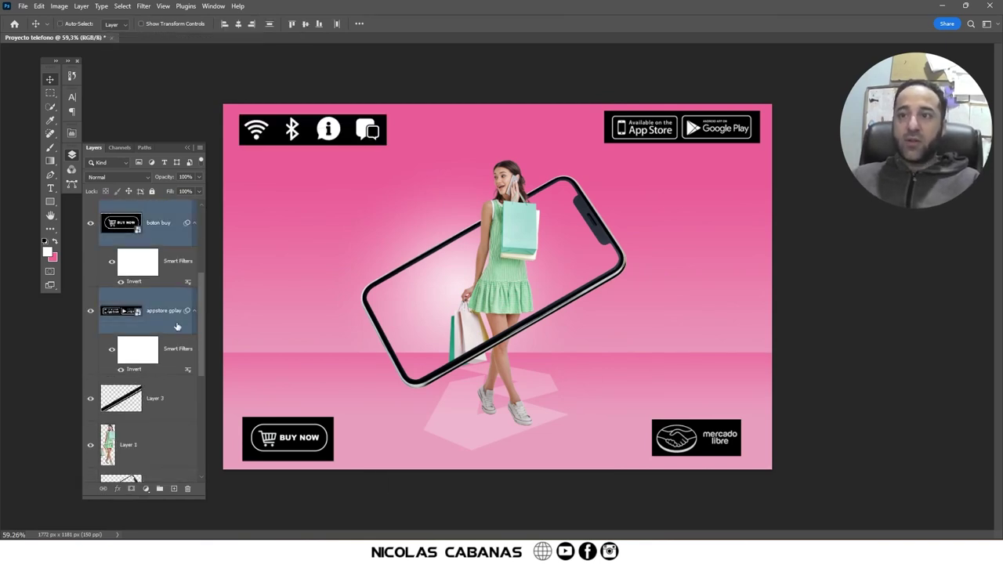
{"action": "left_click", "coordinate": [117, 177]}
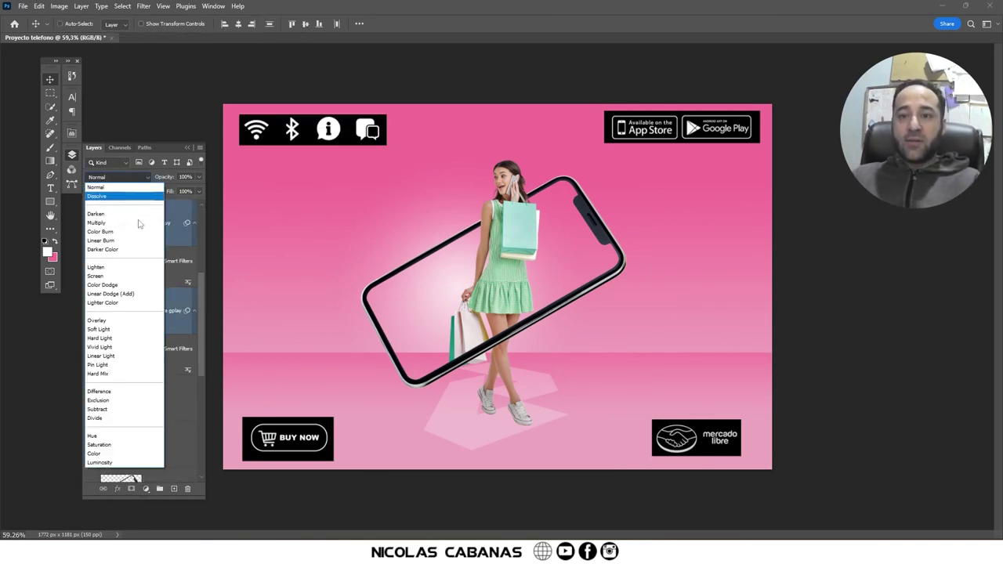
Blend the inverted badges with Screen at 90% opacity and bring in COMPRAS.png and EN UN CLICK.png
{"action": "left_click", "coordinate": [114, 276]}
{"action": "left_click_drag", "start_coordinate": [198, 179], "coordinate": [189, 192]}
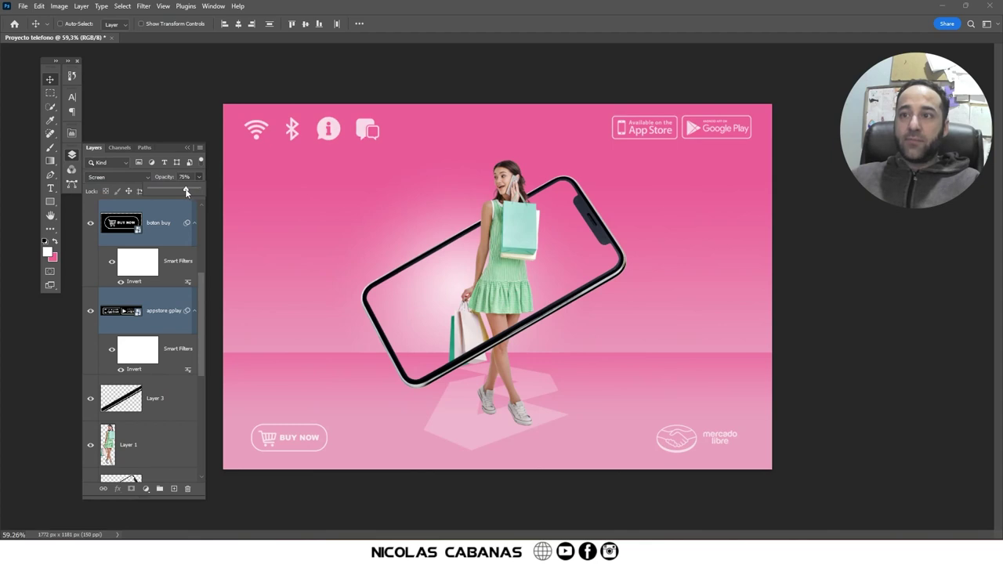
{"action": "left_click", "coordinate": [189, 177]}
{"action": "type", "text": "90"}
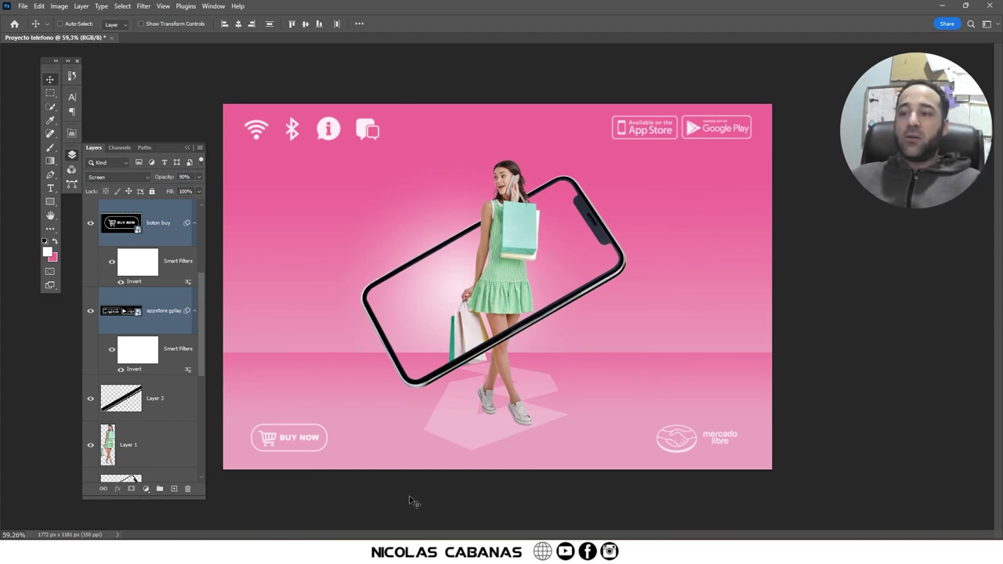
{"action": "left_click", "coordinate": [487, 555]}
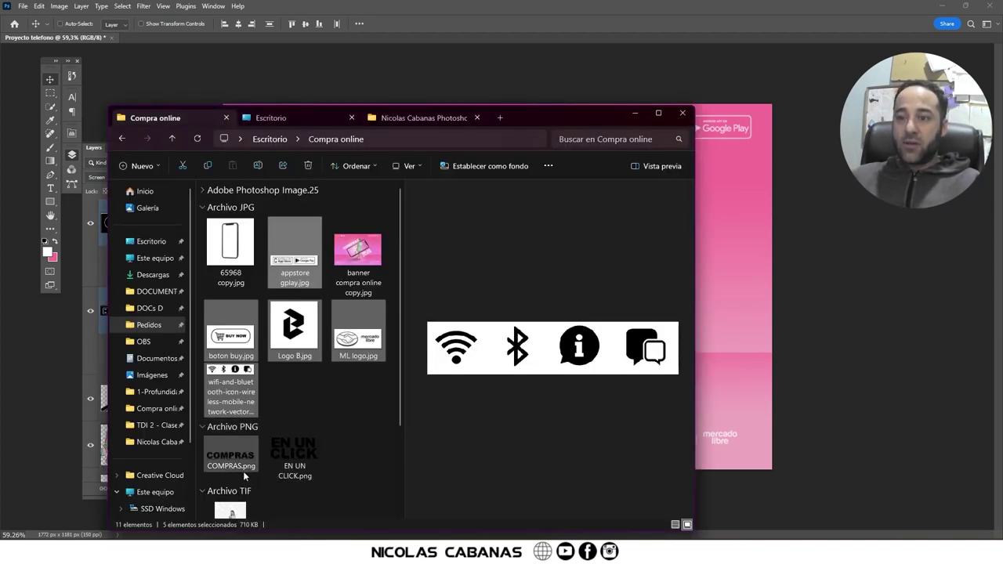
{"action": "mouse_move", "coordinate": [354, 452]}
{"action": "left_mouse_down"}
{"action": "mouse_move", "coordinate": [212, 471]}
{"action": "mouse_move", "coordinate": [689, 235]}
{"action": "left_mouse_up"}
Rotate EN UN CLICK -30°, scale it to about 32% and place it beside the phone's lower right
{"action": "left_click_drag", "start_coordinate": [616, 176], "coordinate": [548, 133]}
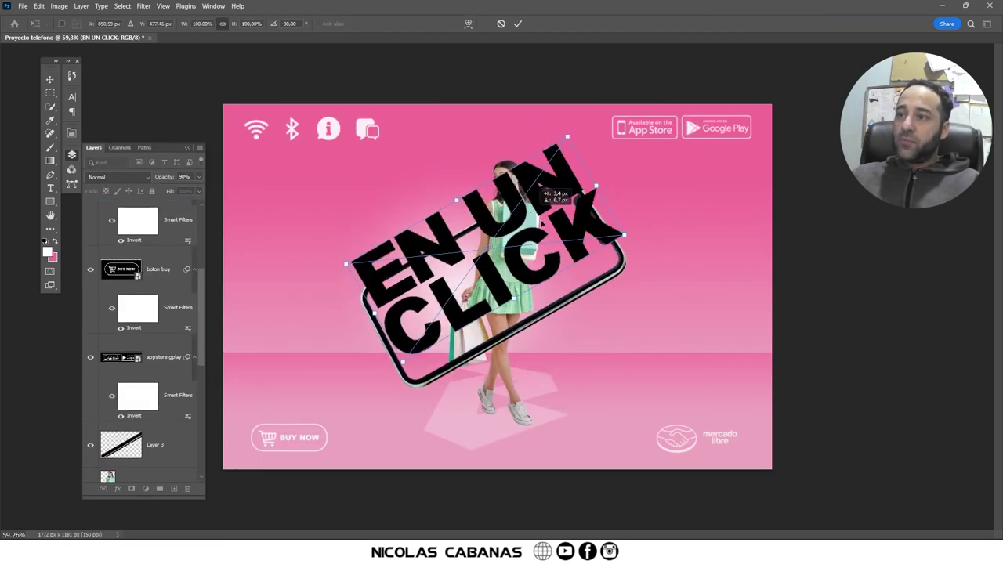
{"action": "left_click_drag", "start_coordinate": [531, 216], "coordinate": [650, 282]}
{"action": "left_click_drag", "start_coordinate": [687, 205], "coordinate": [623, 310]}
{"action": "mouse_move", "coordinate": [572, 355]}
{"action": "left_mouse_down"}
{"action": "mouse_move", "coordinate": [631, 302]}
{"action": "mouse_move", "coordinate": [631, 282]}
{"action": "left_mouse_up"}
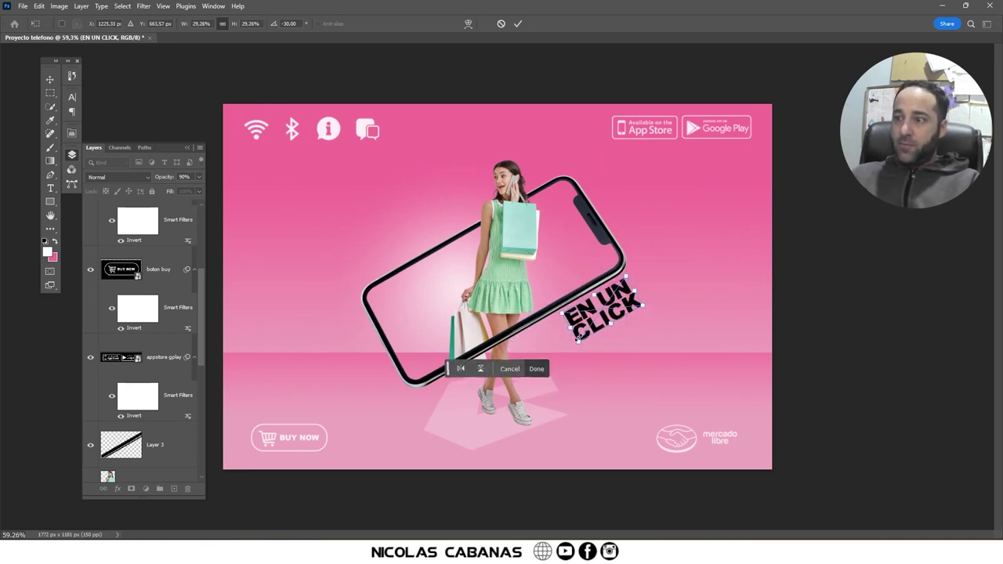
{"action": "left_click_drag", "start_coordinate": [578, 340], "coordinate": [571, 346]}
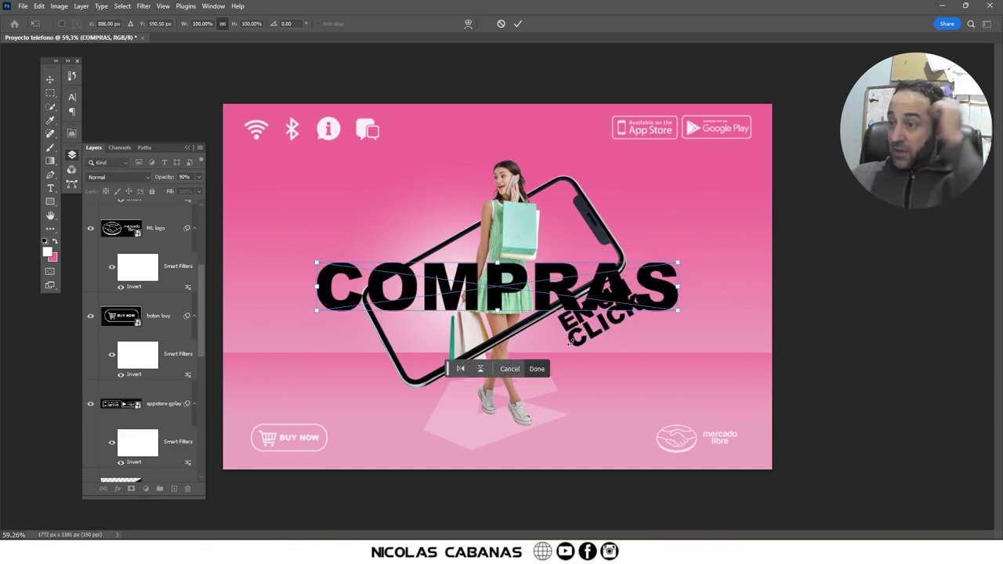
Tilt COMPRAS to follow the phone and place it above the phone's upper left
{"action": "mouse_move", "coordinate": [685, 265]}
{"action": "left_mouse_down"}
{"action": "mouse_move", "coordinate": [640, 180]}
{"action": "mouse_move", "coordinate": [576, 239]}
{"action": "left_mouse_up"}
{"action": "left_click_drag", "start_coordinate": [544, 274], "coordinate": [464, 217]}
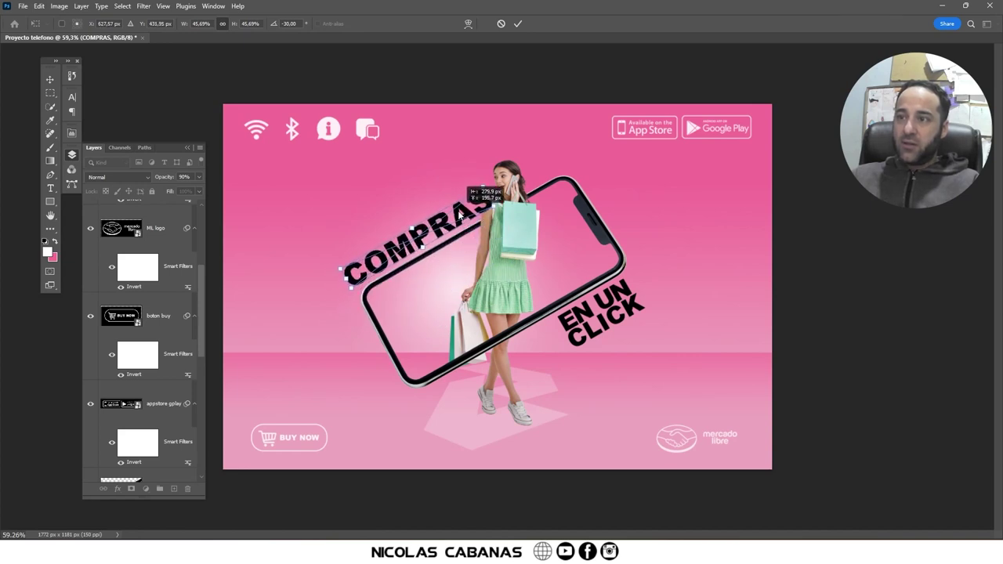
{"action": "key", "text": "Return"}
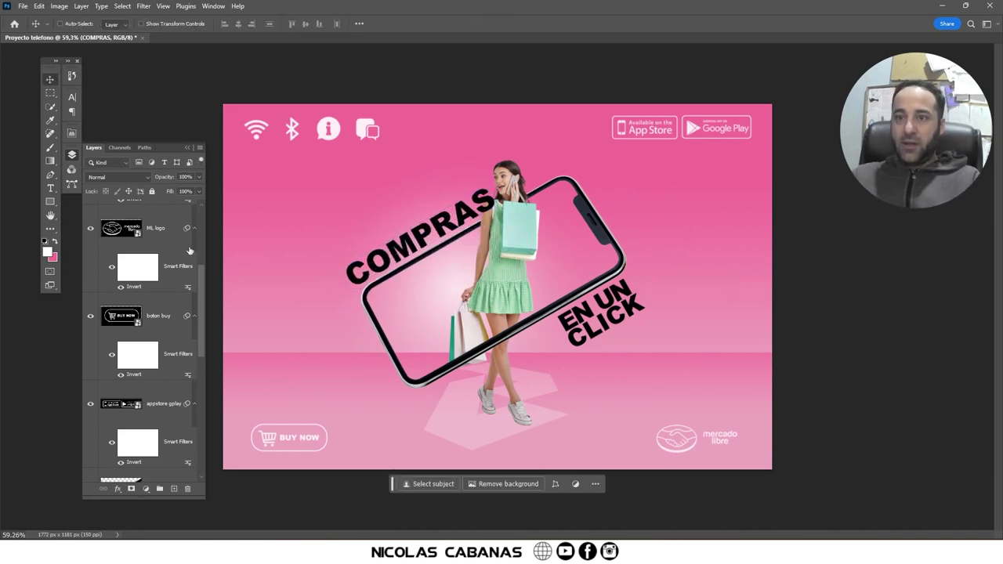
Move the COMPRAS and EN UN CLICK layers below the girl's Layer 1
{"action": "left_click_drag", "start_coordinate": [201, 284], "coordinate": [202, 215]}
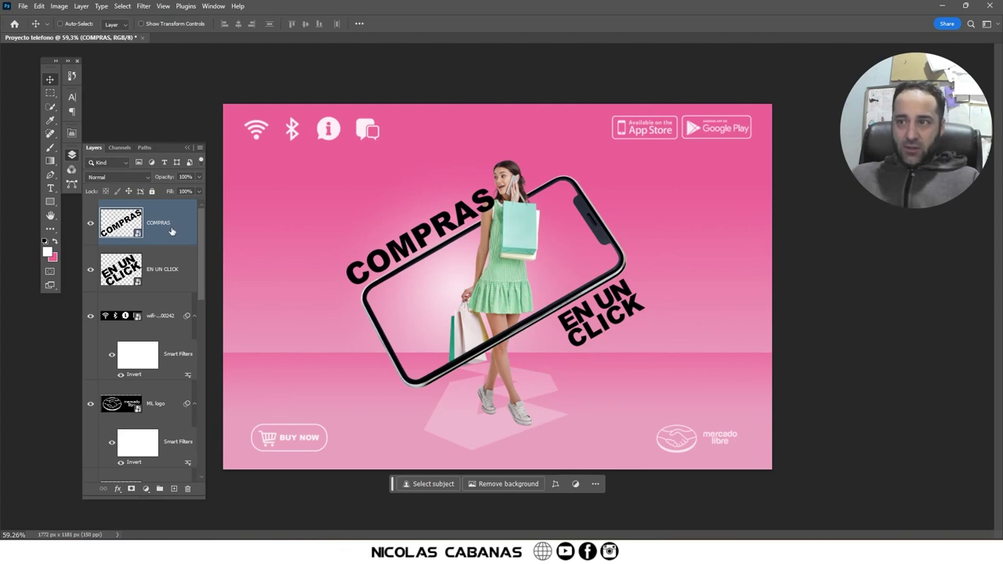
{"action": "left_click", "coordinate": [169, 263], "text": "shift"}
{"action": "mouse_move", "coordinate": [152, 270]}
{"action": "left_mouse_down"}
{"action": "mouse_move", "coordinate": [140, 521]}
{"action": "mouse_move", "coordinate": [174, 234]}
{"action": "left_mouse_up"}
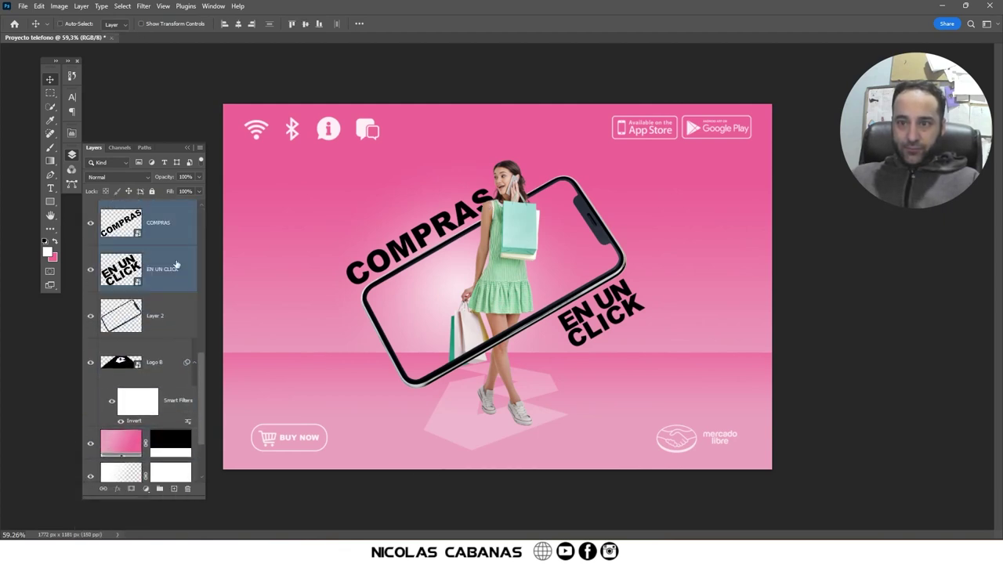
{"action": "left_click", "coordinate": [174, 235]}
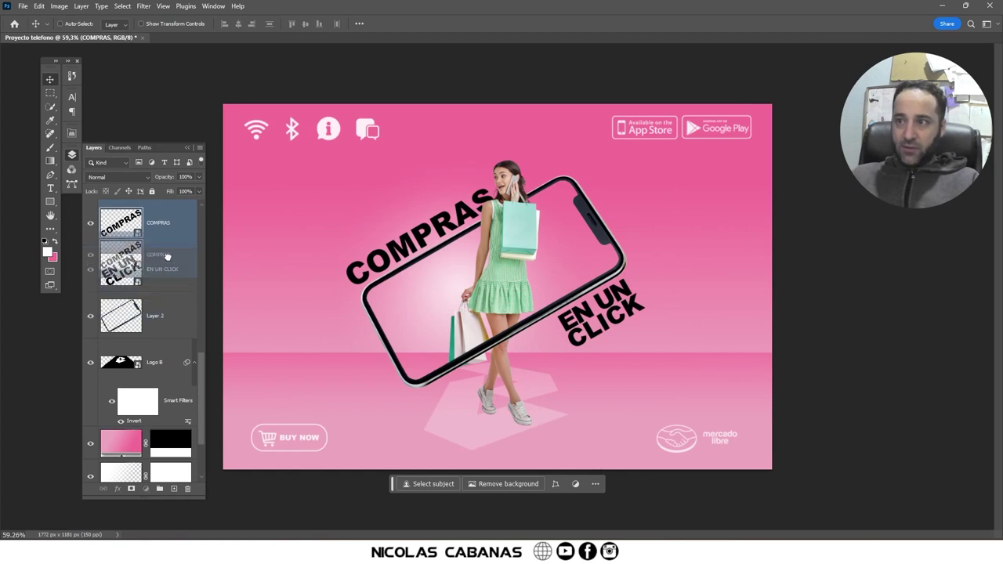
{"action": "scroll", "coordinate": [176, 268], "scroll_direction": "up", "scroll_amount": 3}
{"action": "left_click", "coordinate": [181, 357]}
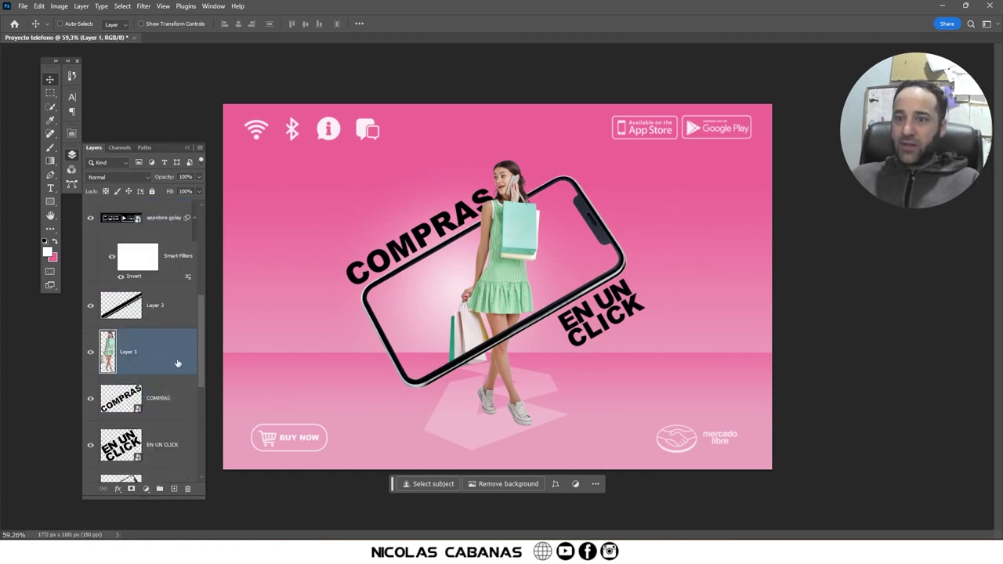
Invert COMPRAS and EN UN CLICK so both texts turn white
{"action": "left_click", "coordinate": [152, 405]}
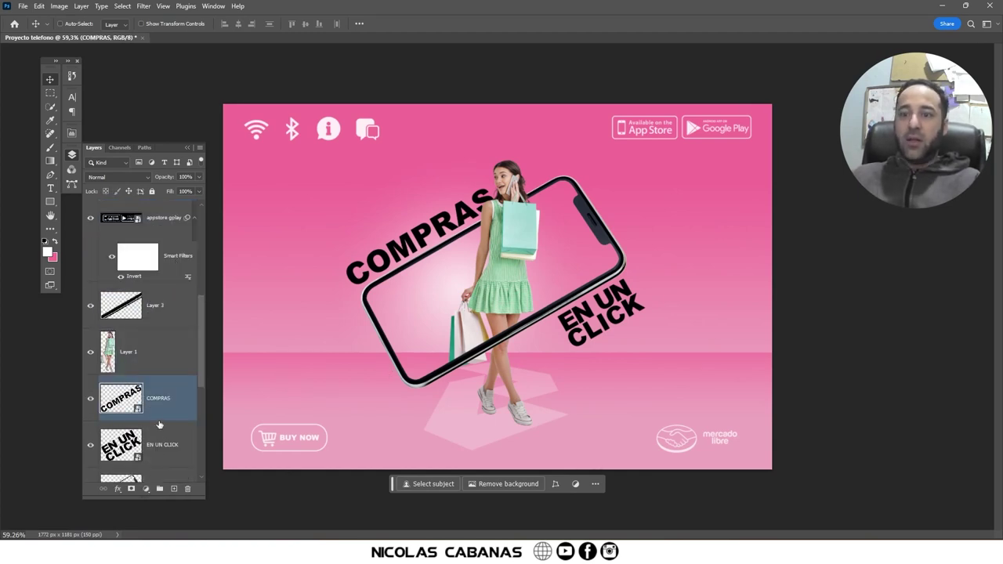
{"action": "key", "text": "ctrl+i"}
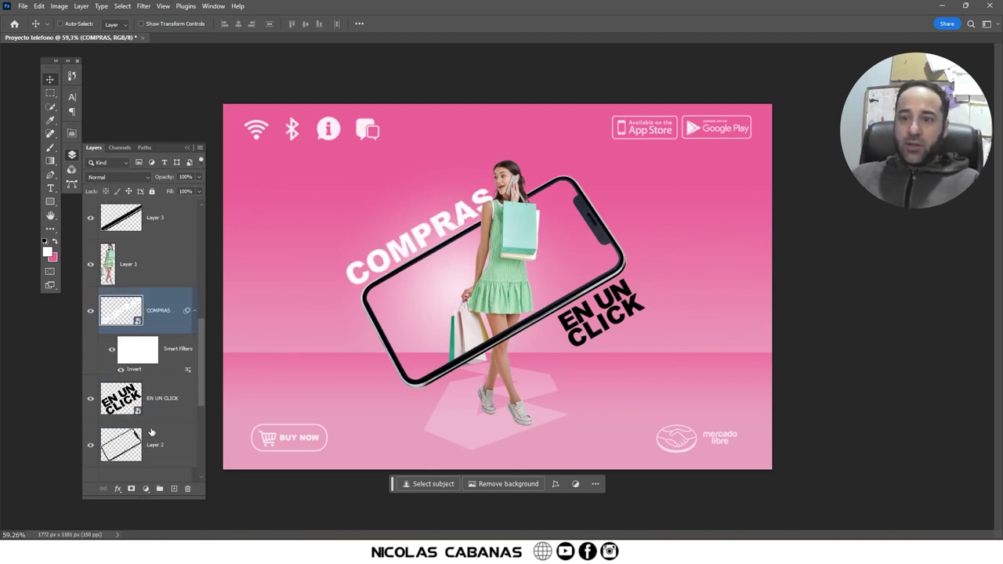
{"action": "left_click", "coordinate": [169, 413]}
{"action": "key", "text": "ctrl+i"}
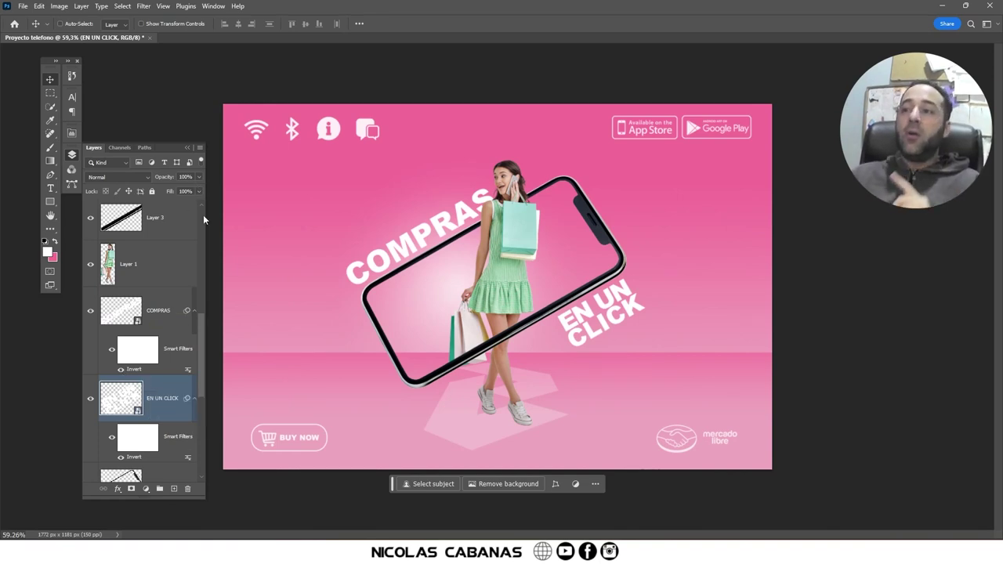
{"action": "left_click", "coordinate": [60, 6]}
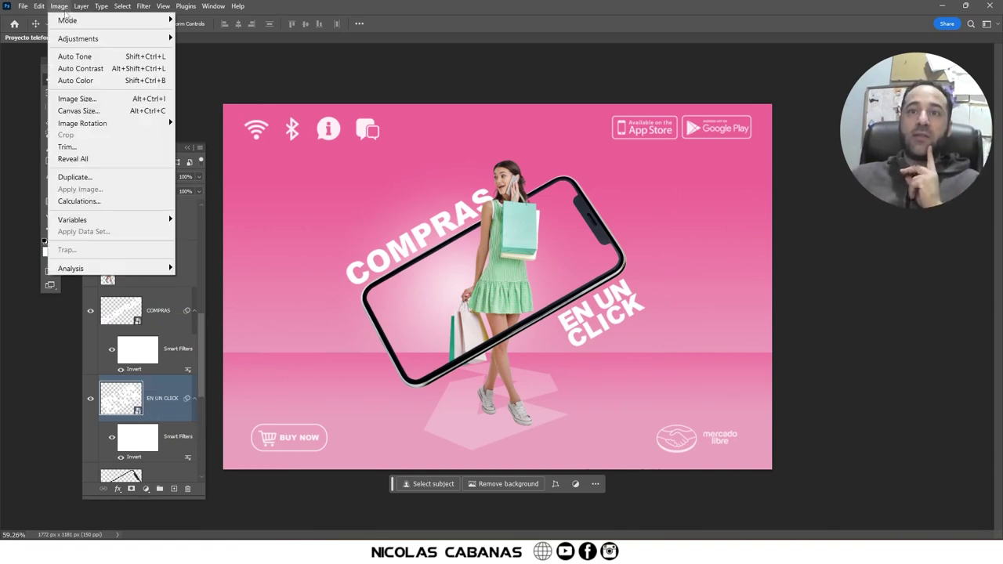
Colorize EN UN CLICK deep pink with Hue 347, Saturation 74, Lightness -41
{"action": "left_click", "coordinate": [60, 6]}
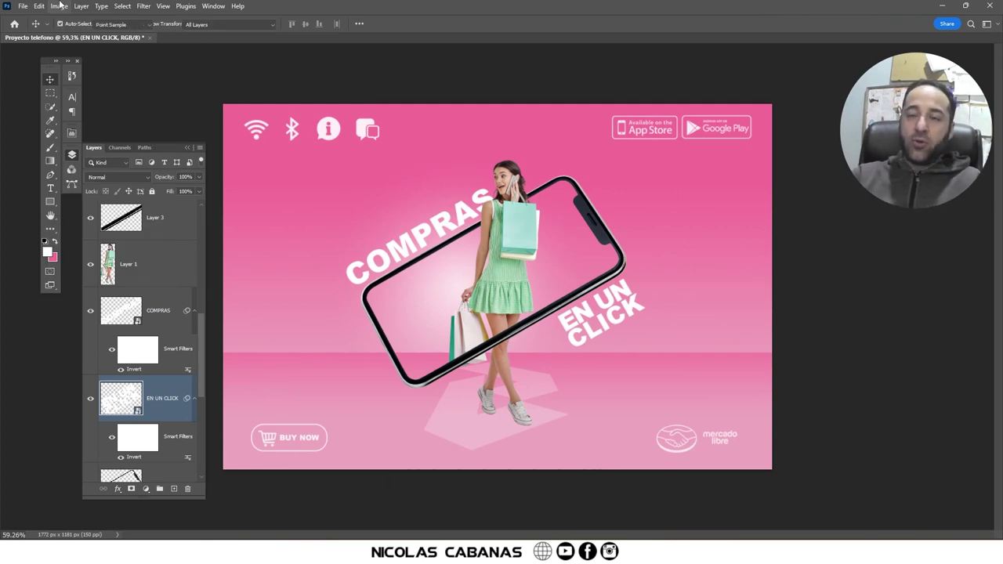
{"action": "key", "text": "ctrl+u"}
{"action": "left_click_drag", "start_coordinate": [427, 111], "coordinate": [177, 88]}
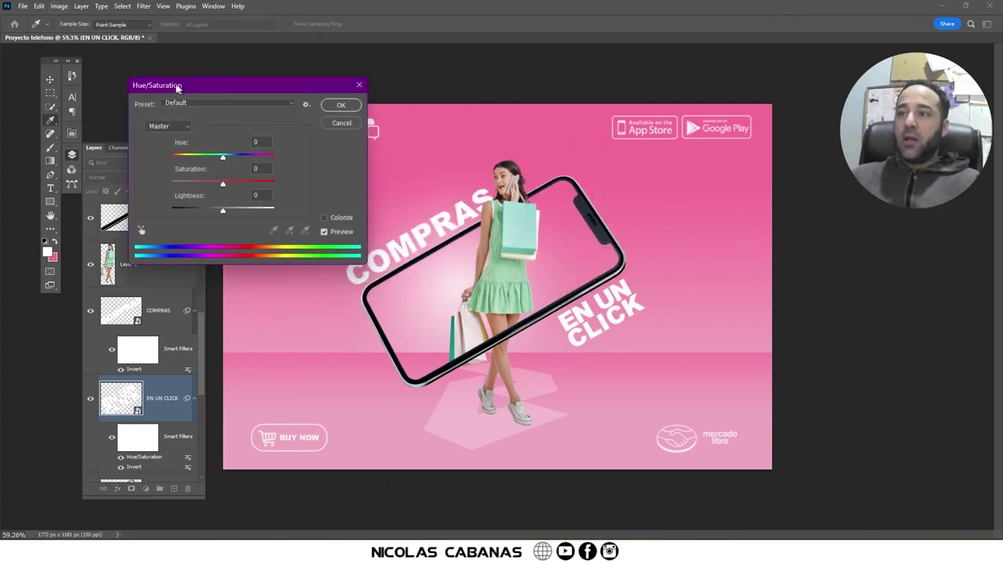
{"action": "left_click", "coordinate": [322, 218]}
{"action": "left_click_drag", "start_coordinate": [221, 211], "coordinate": [198, 208]}
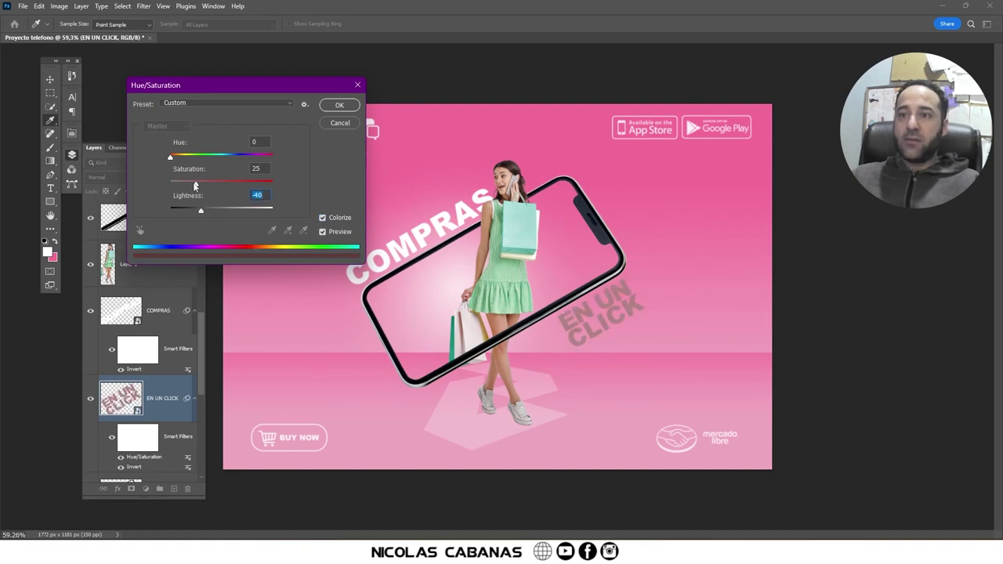
{"action": "left_click_drag", "start_coordinate": [171, 157], "coordinate": [240, 158]}
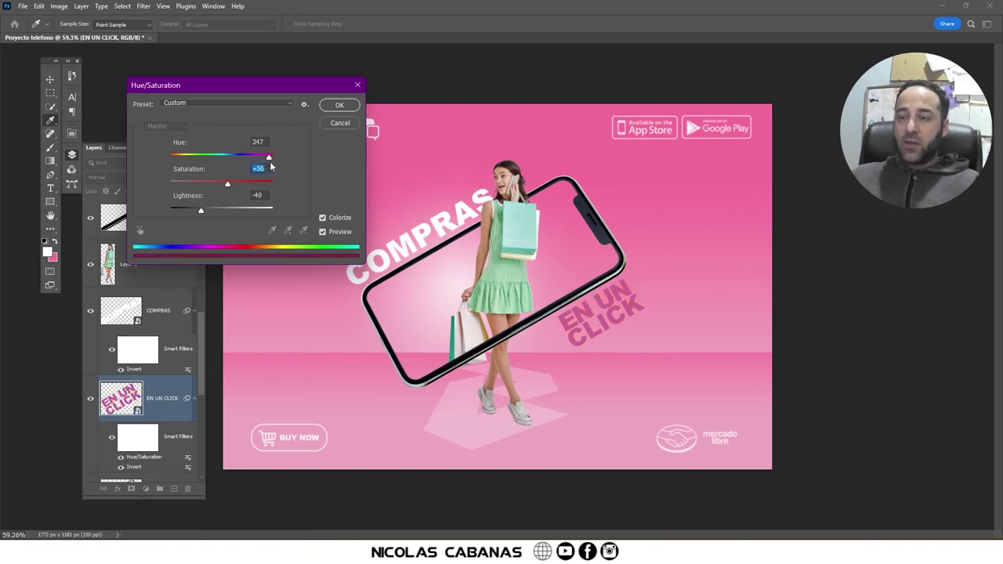
{"action": "left_click_drag", "start_coordinate": [236, 184], "coordinate": [246, 186]}
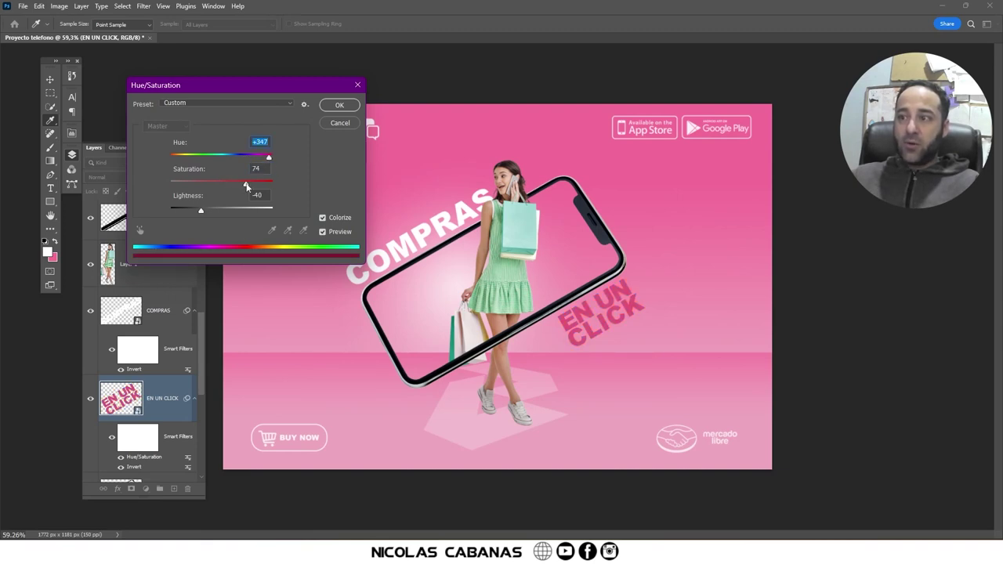
{"action": "left_click_drag", "start_coordinate": [201, 209], "coordinate": [201, 210]}
{"action": "left_click", "coordinate": [339, 105]}
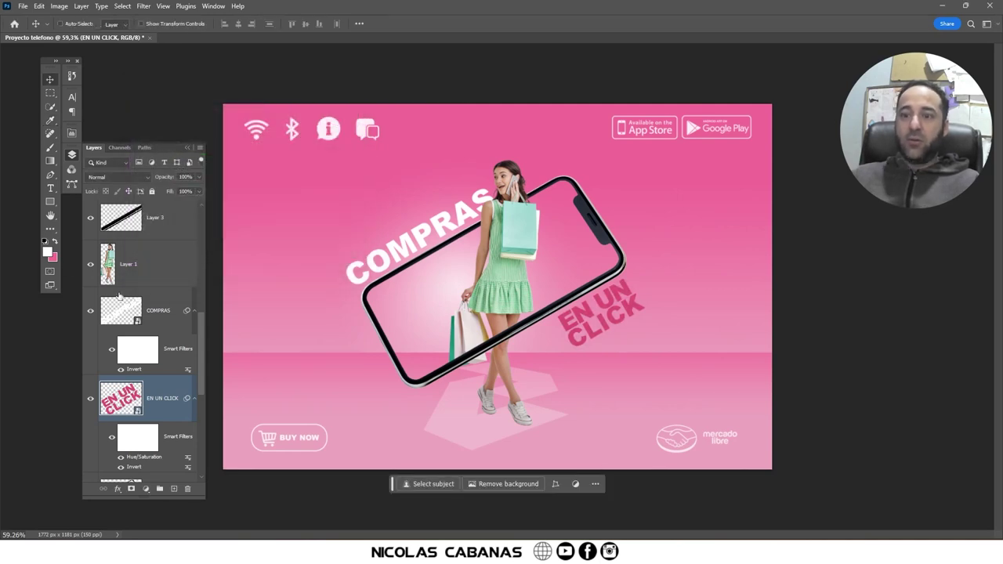
Copy the pink Hue/Saturation filter to COMPRAS and fade EN UN CLICK to 80% opacity
{"action": "left_click_drag", "start_coordinate": [157, 456], "coordinate": [160, 324]}
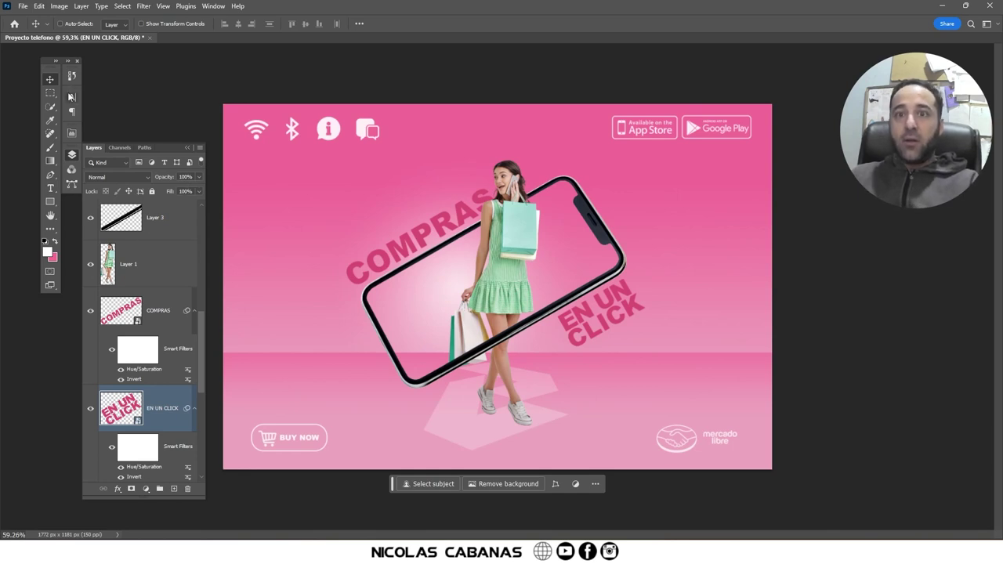
{"action": "key", "text": "8"}
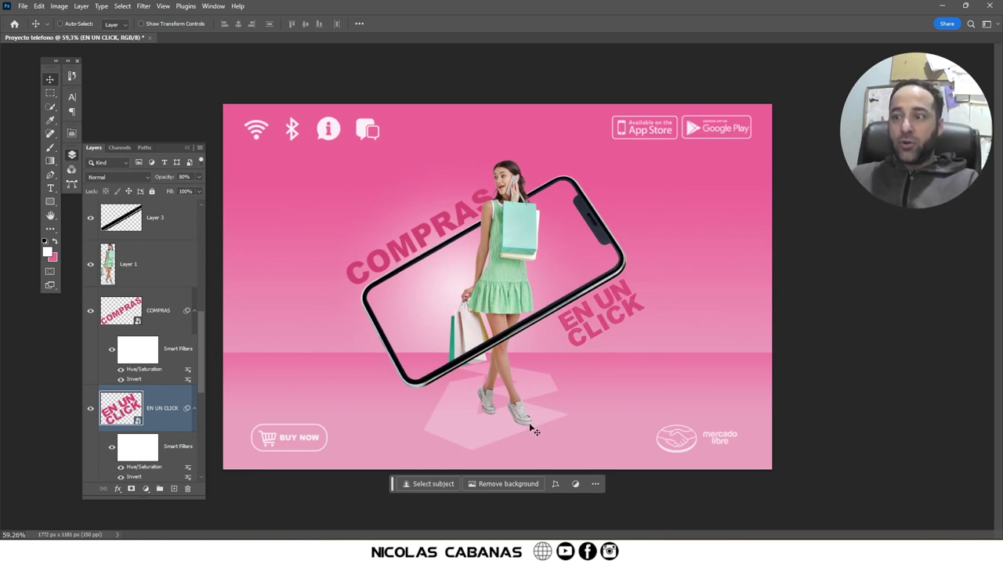
{"action": "left_click", "coordinate": [161, 318]}
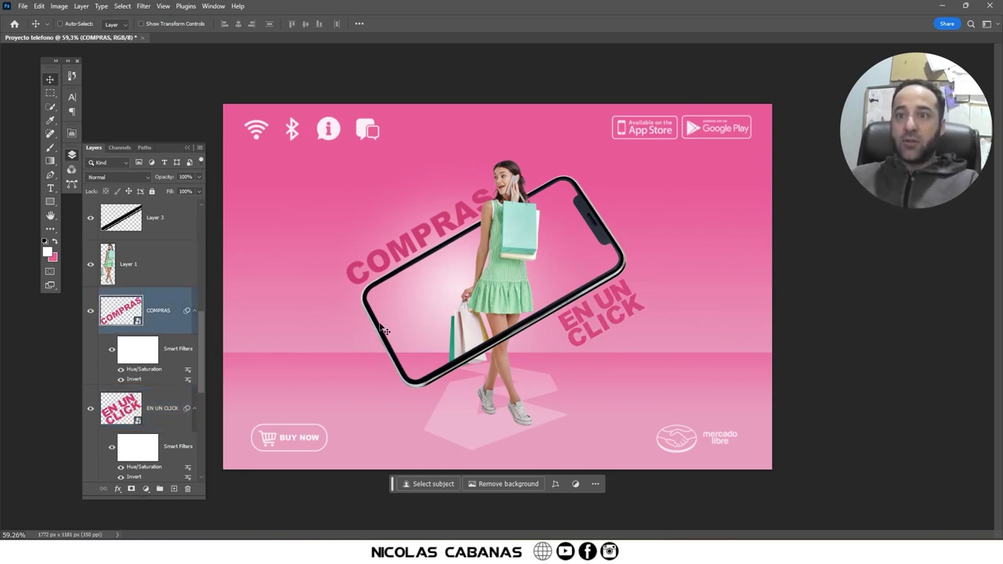
{"action": "key", "text": "8"}
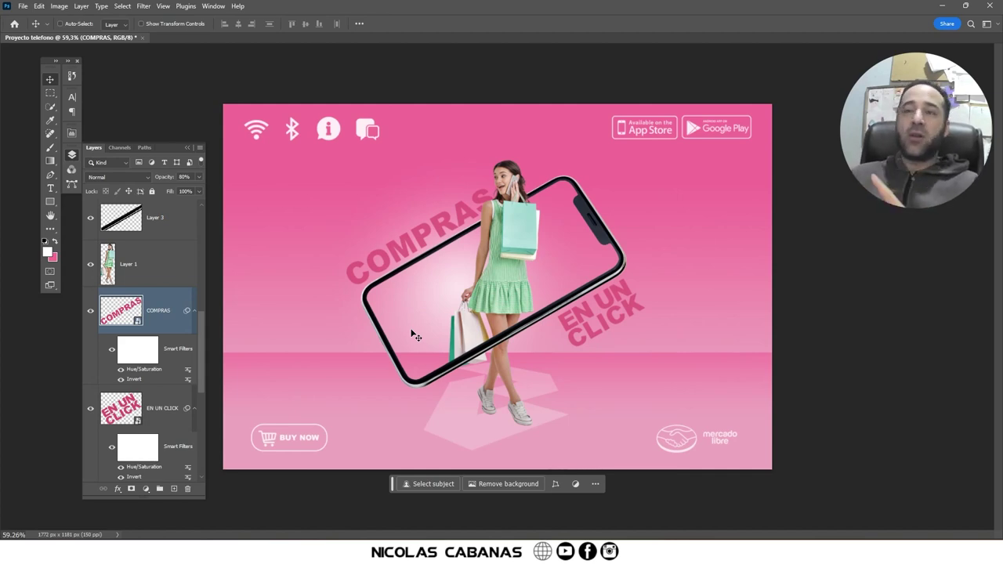
{"action": "left_click", "coordinate": [166, 6]}
{"action": "mouse_move", "coordinate": [188, 334]}
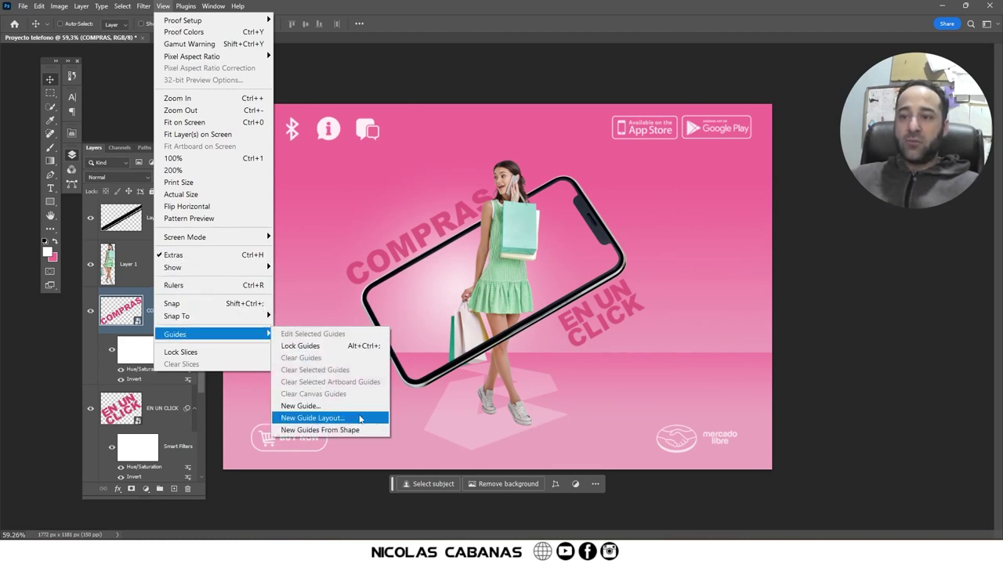
Create a 3-column, 3-row guide layout with both gutter fields cleared
{"action": "left_click", "coordinate": [360, 417]}
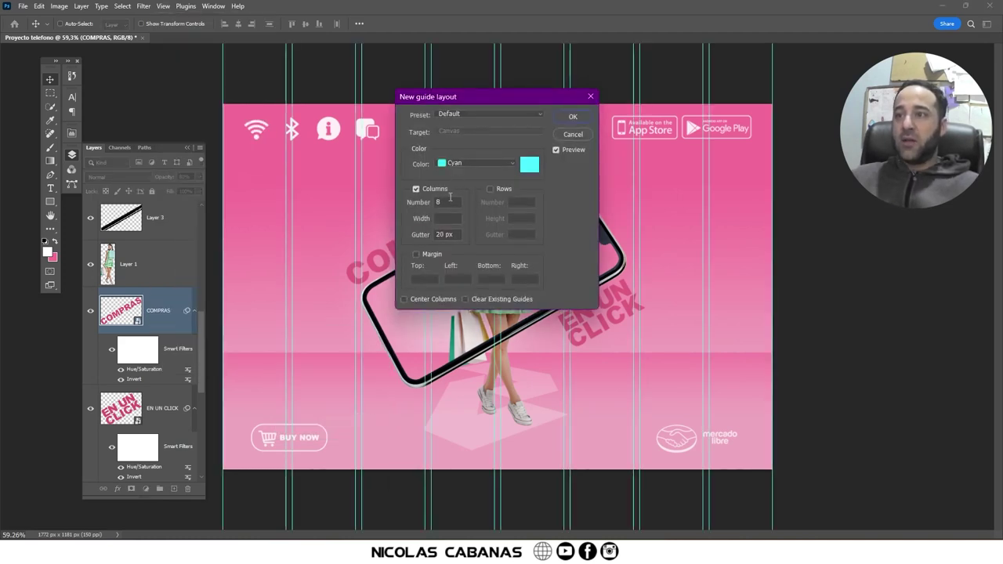
{"action": "left_click", "coordinate": [490, 189]}
{"action": "key", "text": "BackSpace"}
{"action": "key", "text": "Tab"}
{"action": "key", "text": "BackSpace"}
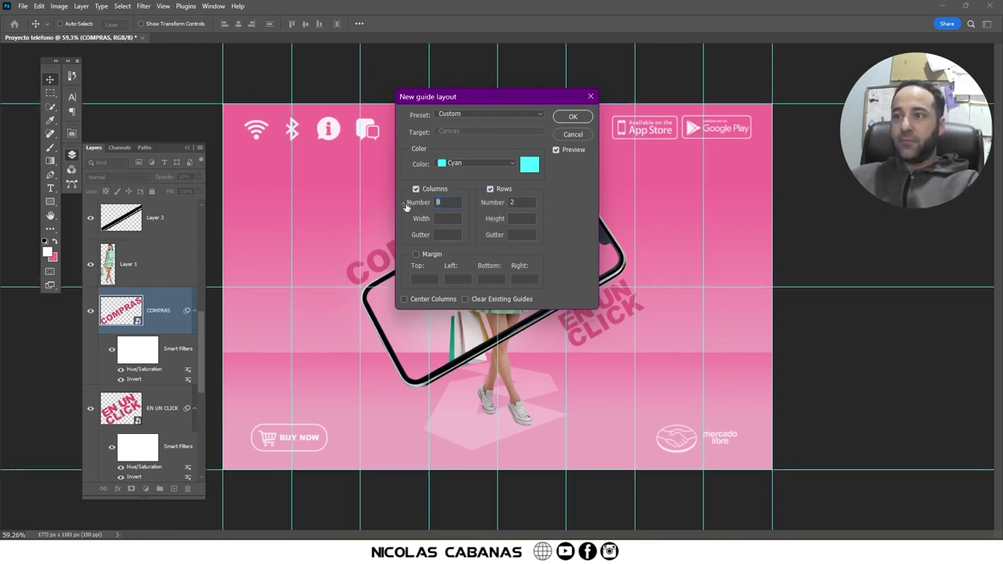
{"action": "type", "text": "33"}
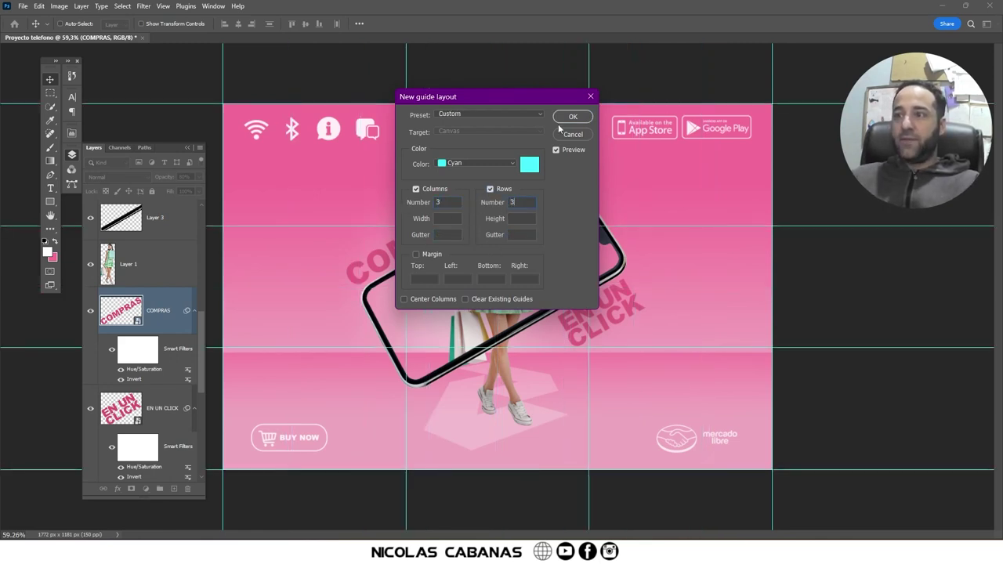
{"action": "left_click", "coordinate": [567, 117]}
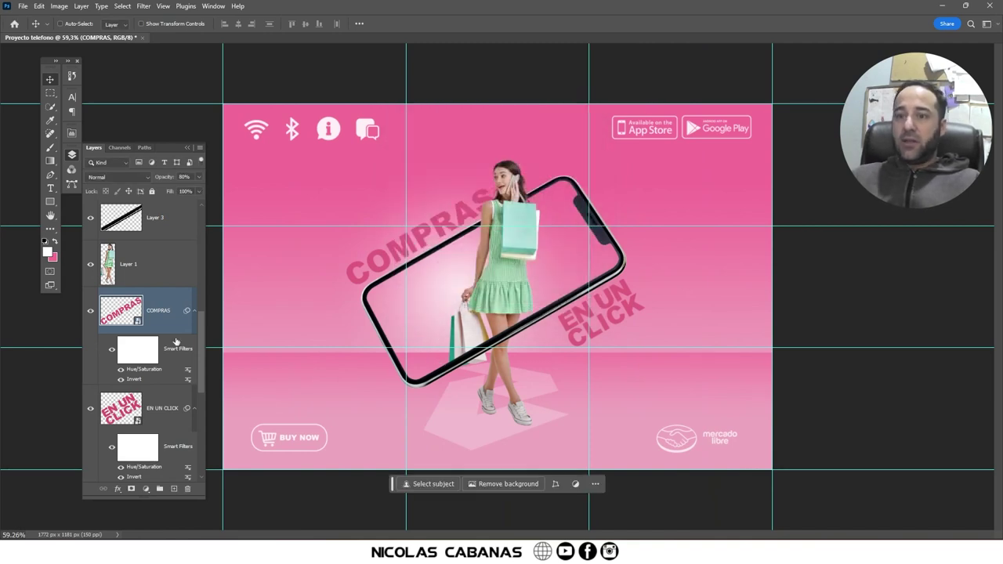
{"action": "left_click", "coordinate": [165, 280]}
Nudge the girl on Layer 1 up and left, then select the phone frame layer (Layer 2)
{"action": "left_click_drag", "start_coordinate": [492, 379], "coordinate": [468, 358]}
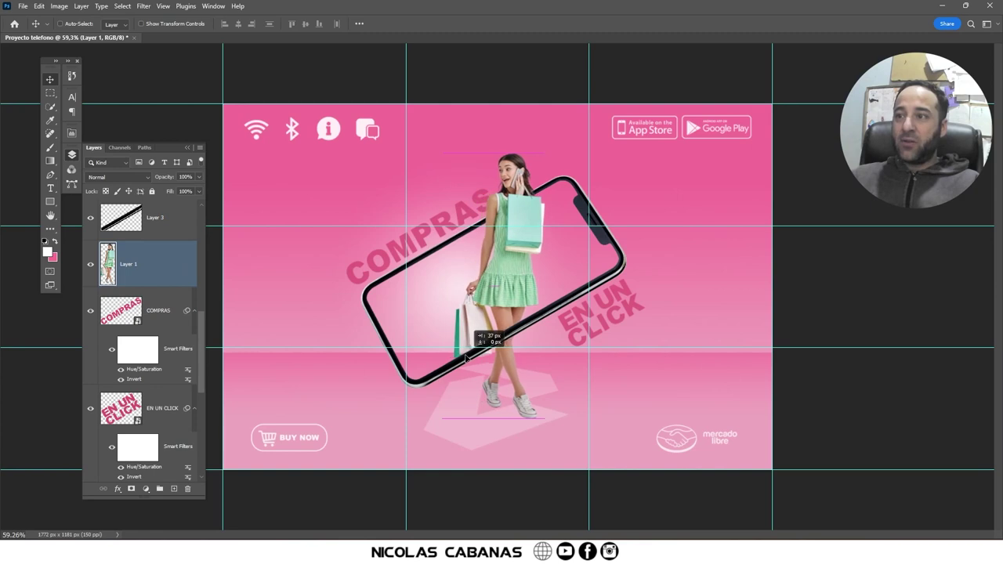
{"action": "scroll", "coordinate": [203, 357], "scroll_direction": "up", "scroll_amount": 3}
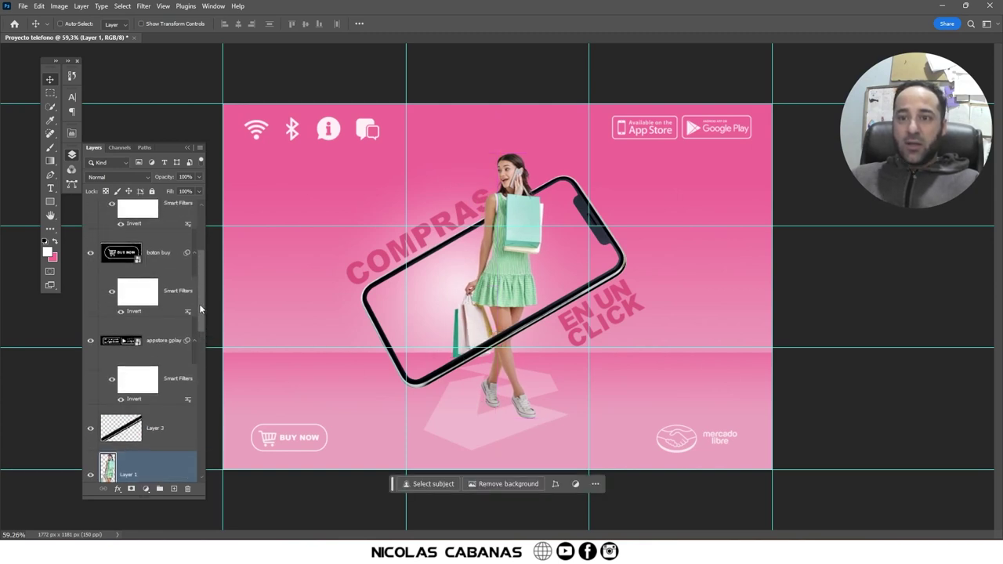
{"action": "scroll", "coordinate": [190, 347], "scroll_direction": "up", "scroll_amount": 2}
{"action": "left_click", "coordinate": [182, 335]}
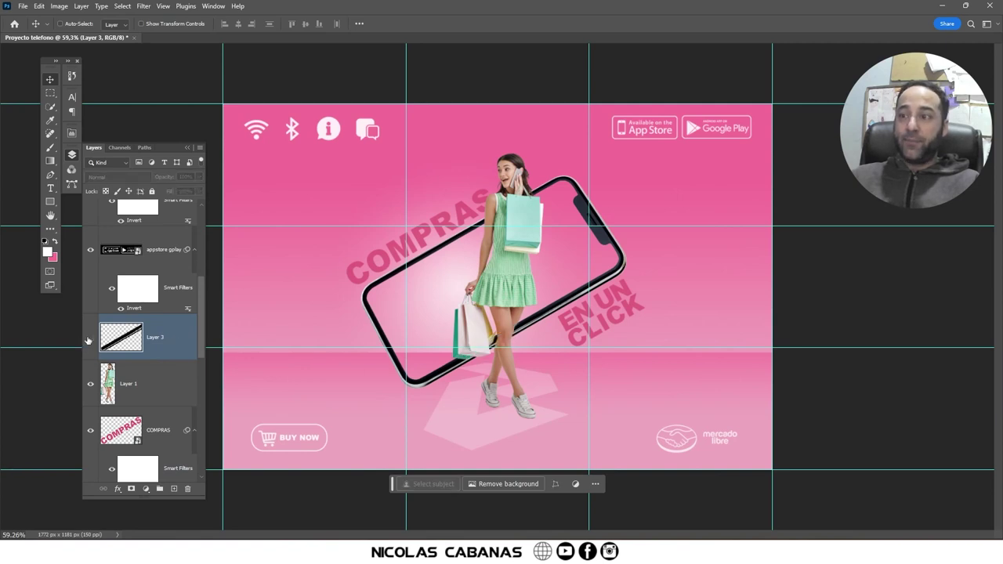
{"action": "scroll", "coordinate": [196, 352], "scroll_direction": "down", "scroll_amount": 3}
{"action": "scroll", "coordinate": [188, 392], "scroll_direction": "down", "scroll_amount": 3}
{"action": "scroll", "coordinate": [185, 411], "scroll_direction": "down", "scroll_amount": 3}
{"action": "left_click", "coordinate": [149, 345]}
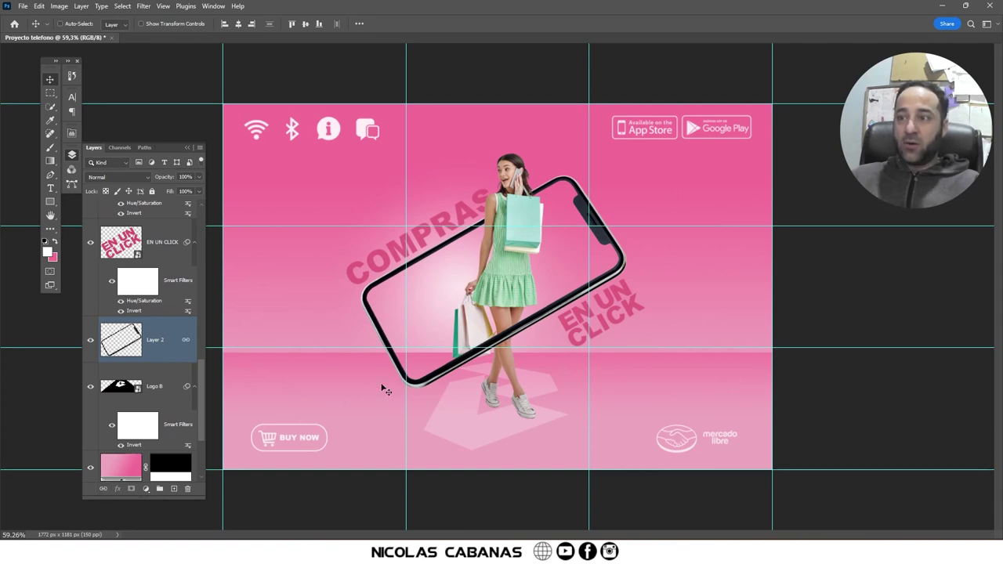
Compare the phone's earlier and current transforms with undo/redo, then reposition the girl inside the phone
{"action": "key", "text": "ctrl+z"}
{"action": "key", "text": "ctrl+z"}
{"action": "key", "text": "ctrl+shift+z"}
{"action": "key", "text": "ctrl+shift+z"}
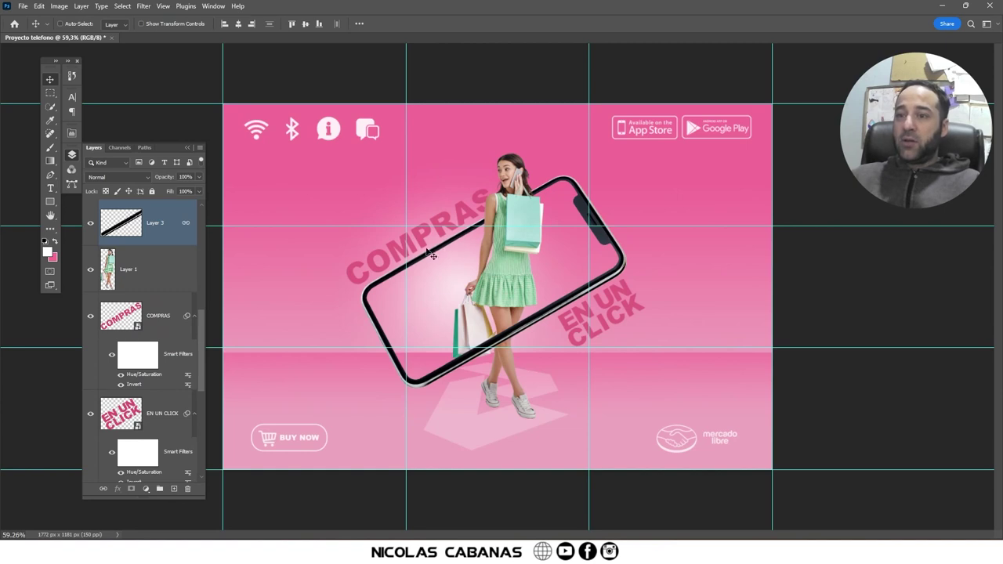
{"action": "key", "text": "ctrl+z"}
{"action": "key", "text": "ctrl+z"}
{"action": "key", "text": "ctrl+shift+z"}
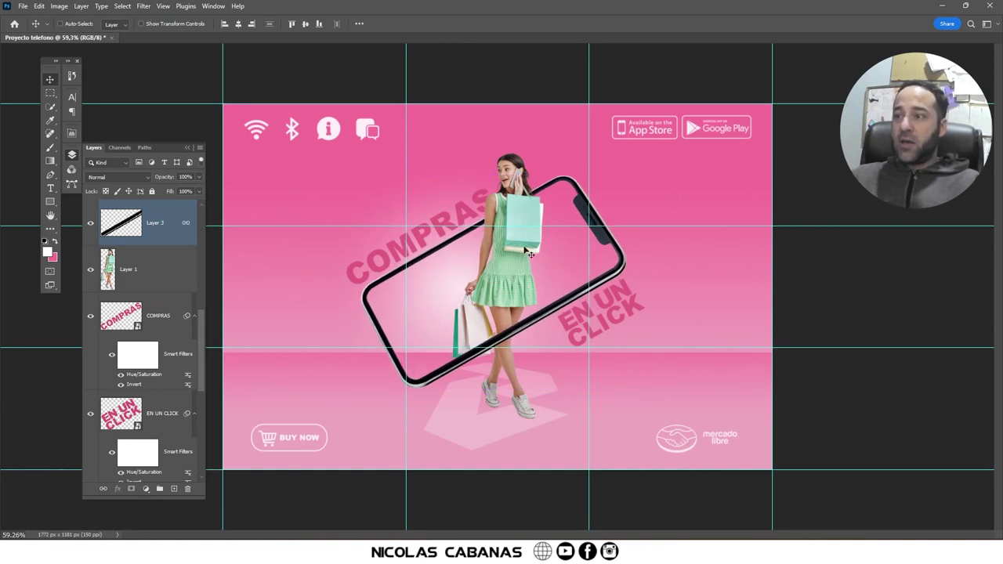
{"action": "key", "text": "ctrl+shift+z"}
{"action": "left_click_drag", "start_coordinate": [517, 228], "coordinate": [514, 219]}
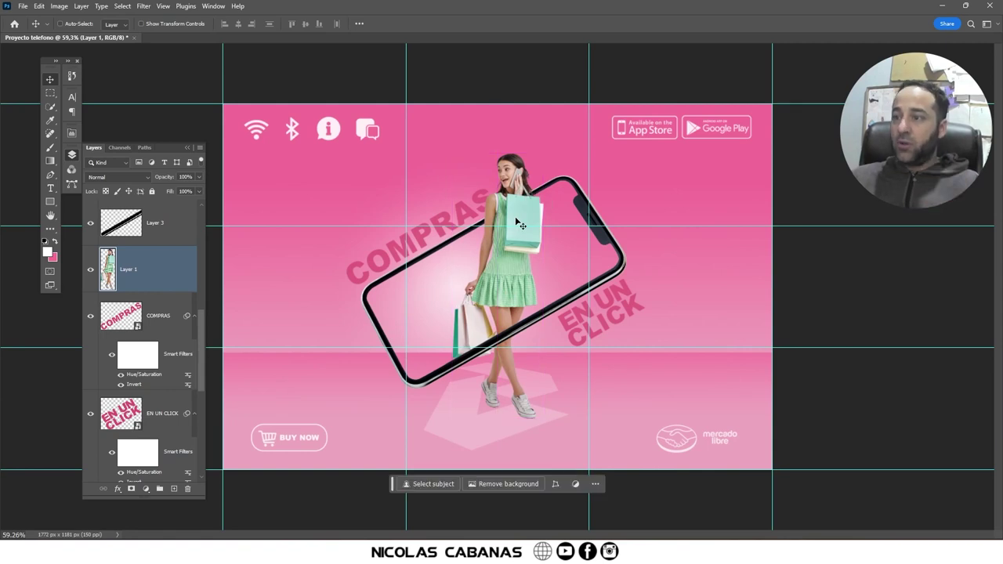
Shift the Mercado Libre logo and floor gradient band slightly, and add a new layer above Logo B
{"action": "left_click_drag", "start_coordinate": [673, 438], "coordinate": [680, 430]}
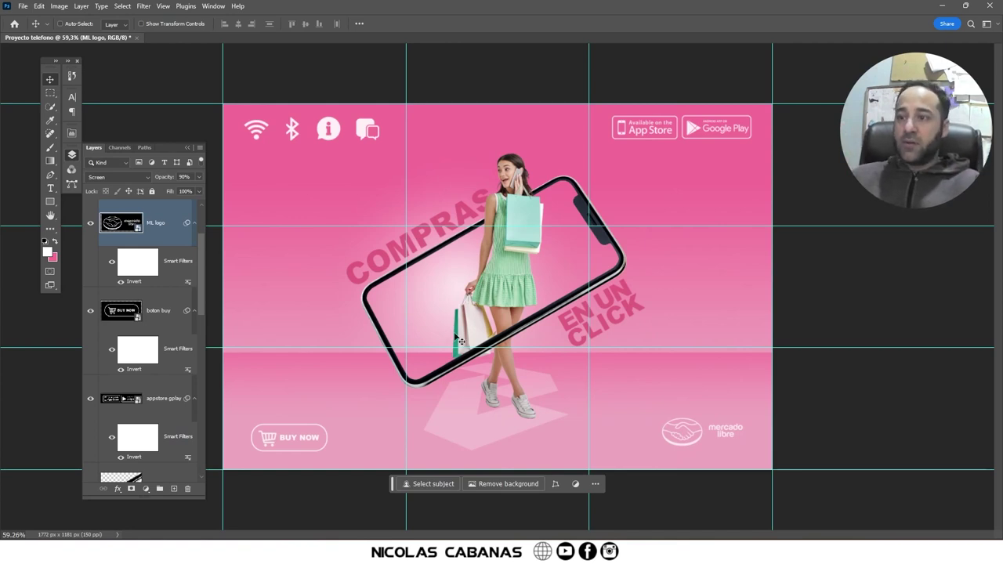
{"action": "left_click", "coordinate": [375, 369]}
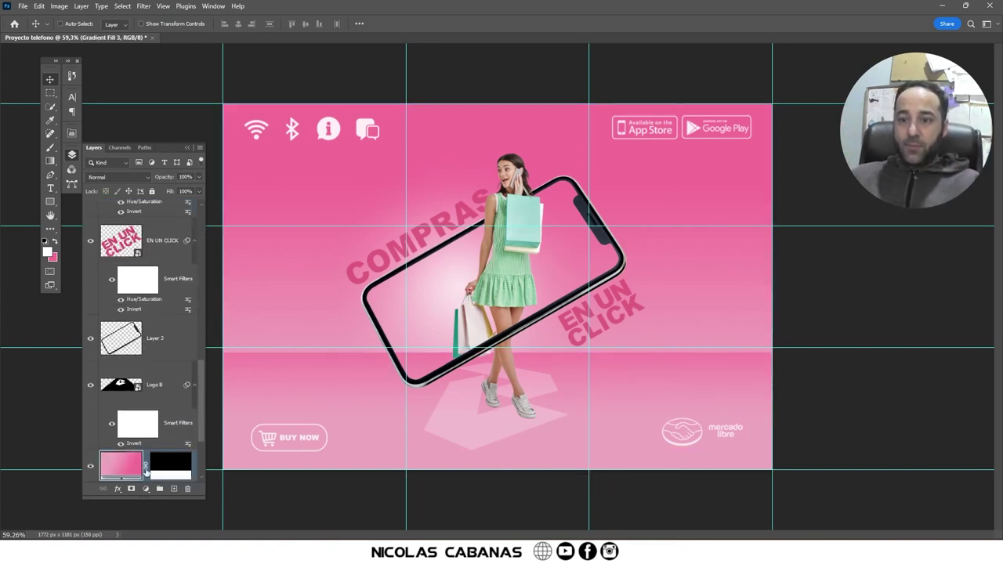
{"action": "left_click_drag", "start_coordinate": [294, 420], "coordinate": [293, 414]}
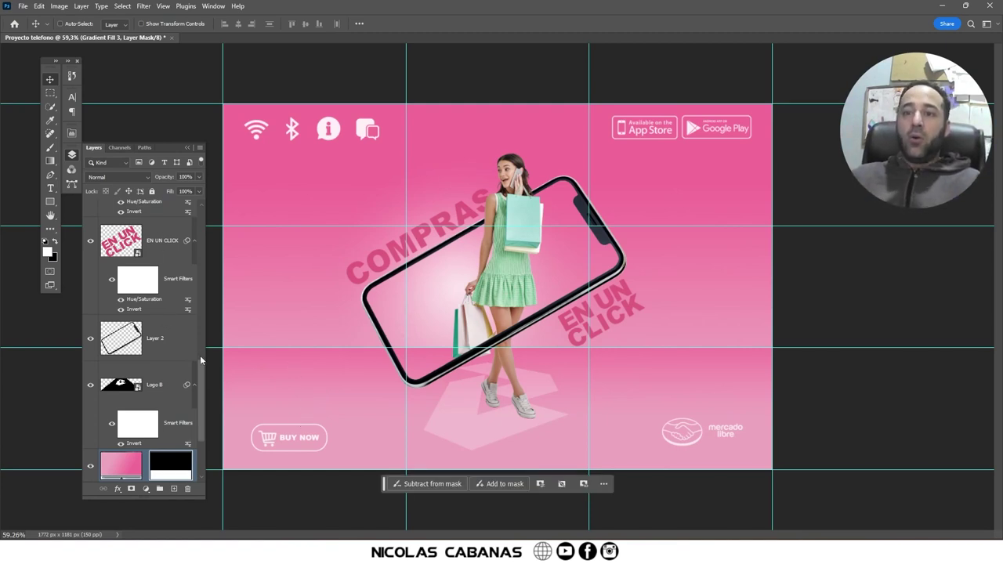
{"action": "left_click", "coordinate": [174, 489]}
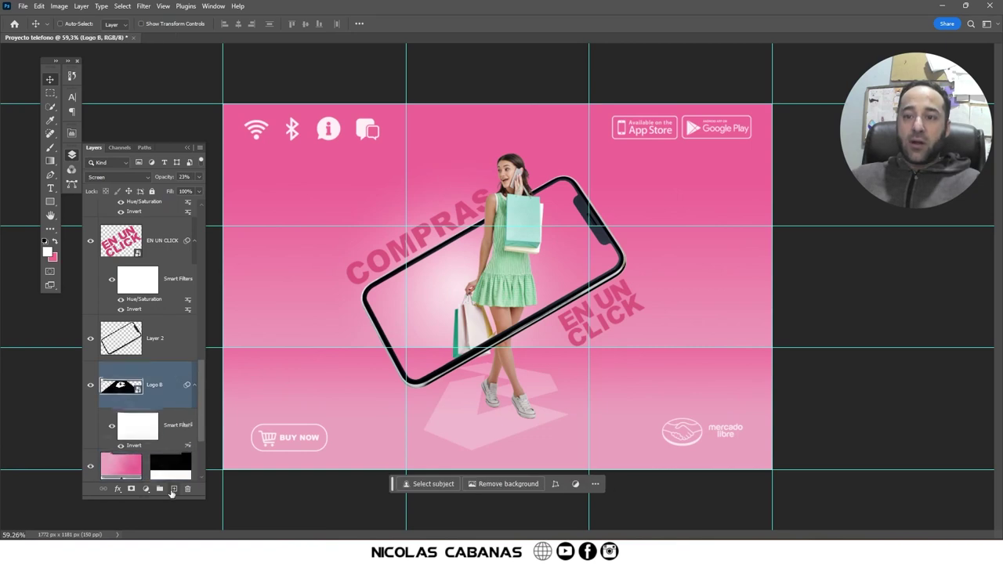
{"action": "left_click", "coordinate": [51, 148]}
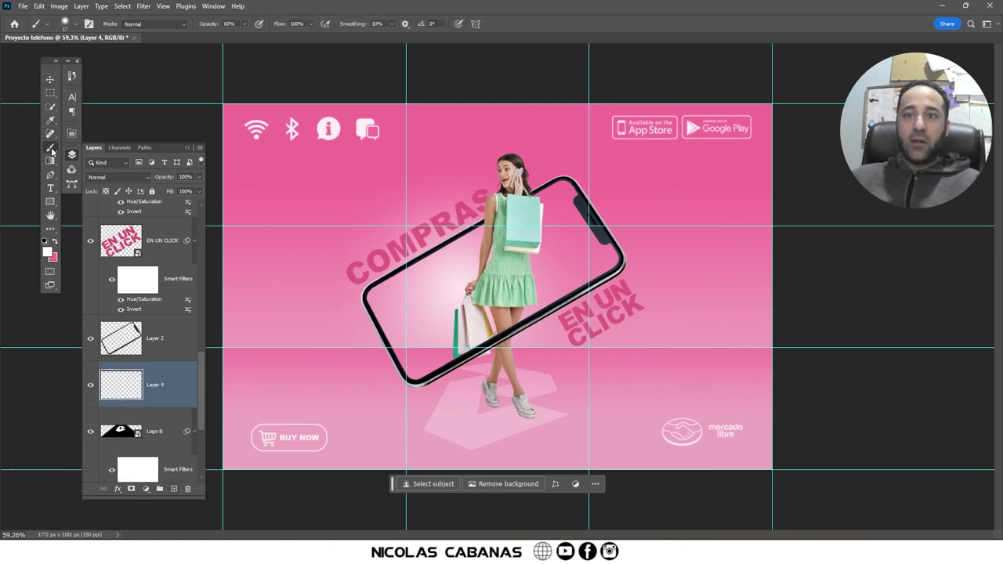
Enlarge the soft brush to 114 px
{"action": "left_click", "coordinate": [64, 23]}
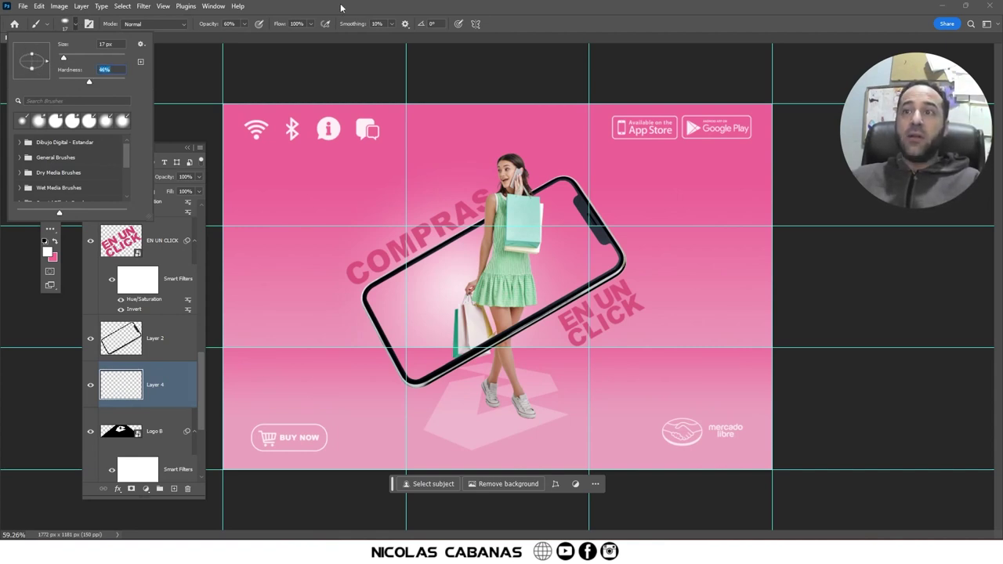
{"action": "key", "text": "Return"}
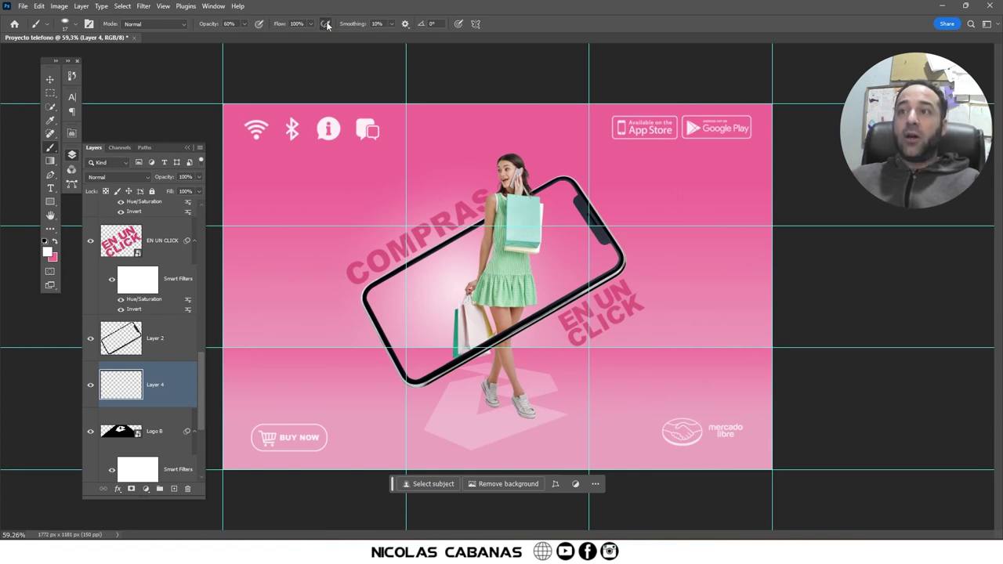
{"action": "right_click", "coordinate": [364, 160]}
{"action": "left_click", "coordinate": [413, 178]}
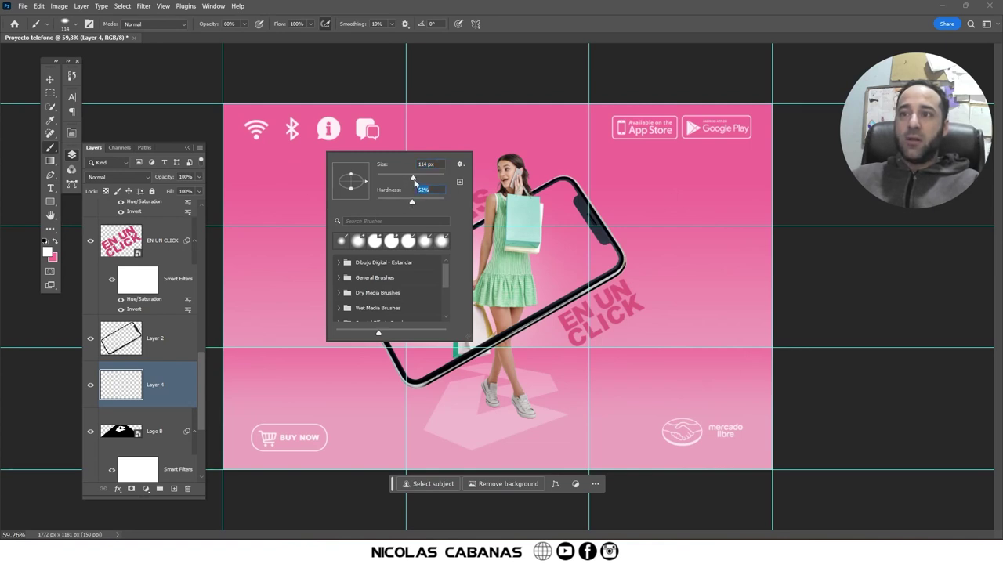
{"action": "key", "text": "Return"}
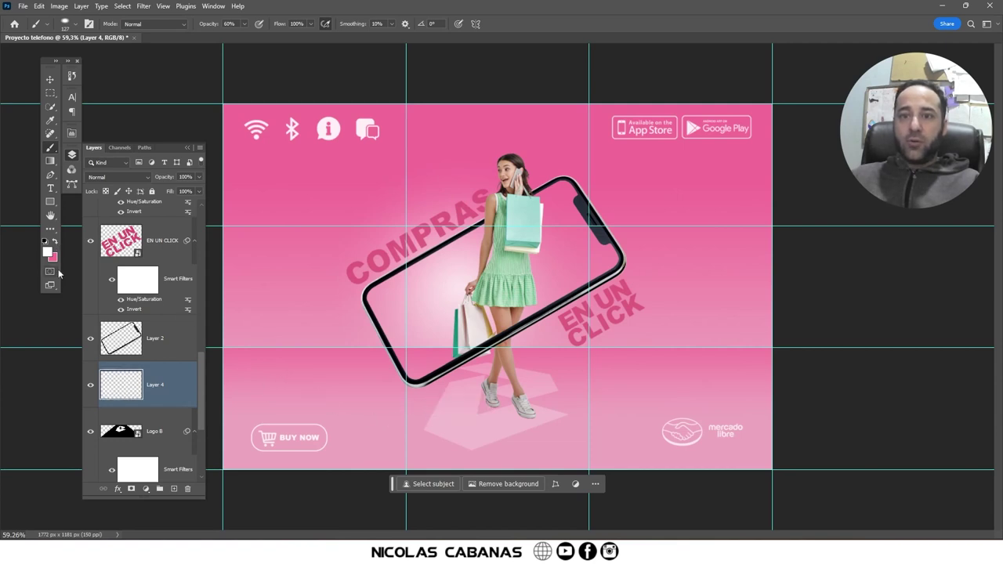
Paint a black shadow under the girl's feet on Layer 4 and fade it to 27% opacity
{"action": "mouse_move", "coordinate": [470, 397]}
{"action": "left_mouse_down"}
{"action": "mouse_move", "coordinate": [368, 423]}
{"action": "mouse_move", "coordinate": [512, 416]}
{"action": "mouse_move", "coordinate": [354, 439]}
{"action": "mouse_move", "coordinate": [410, 418]}
{"action": "mouse_move", "coordinate": [490, 425]}
{"action": "mouse_move", "coordinate": [388, 438]}
{"action": "left_mouse_up"}
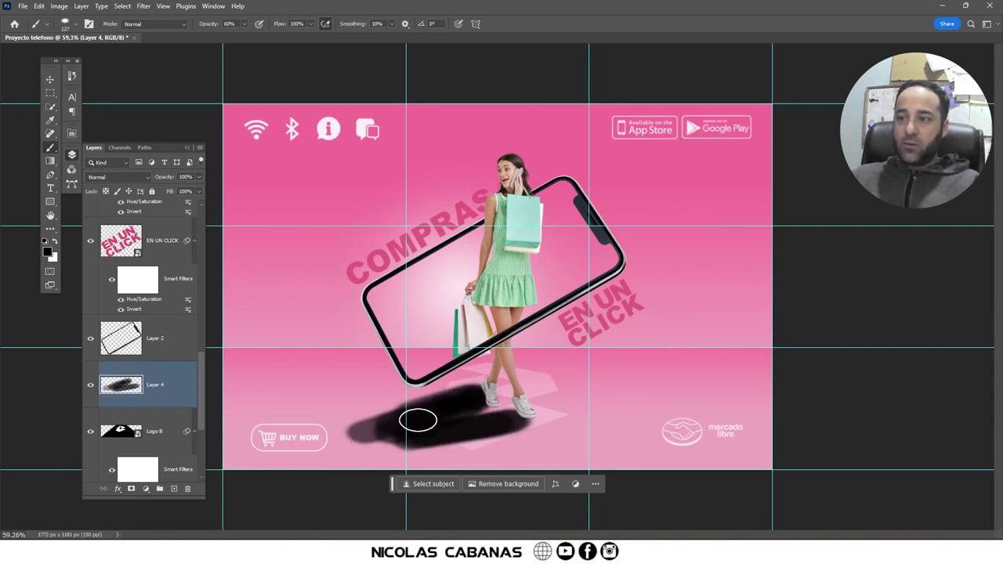
{"action": "left_click_drag", "start_coordinate": [509, 416], "coordinate": [472, 430]}
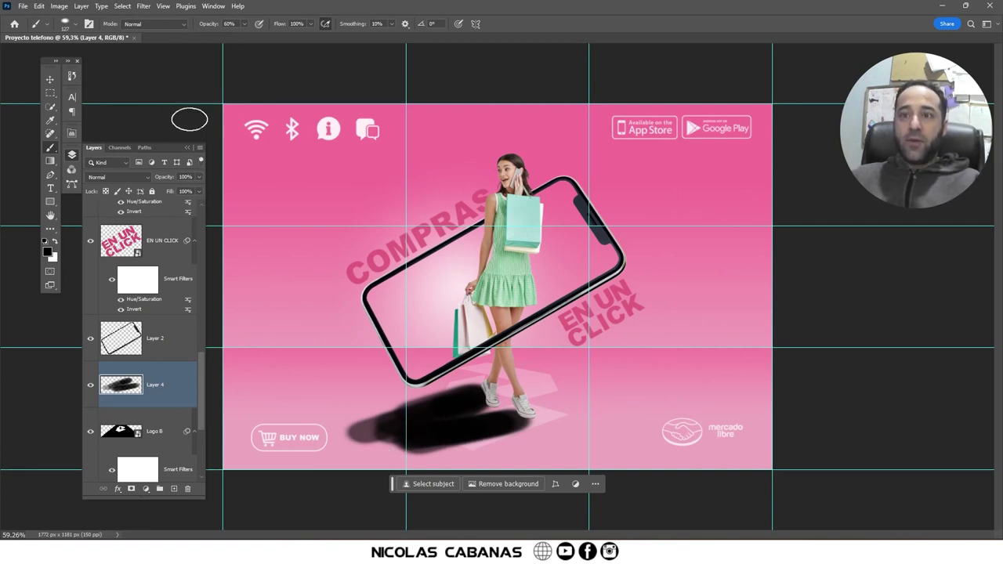
{"action": "left_click_drag", "start_coordinate": [181, 192], "coordinate": [164, 190]}
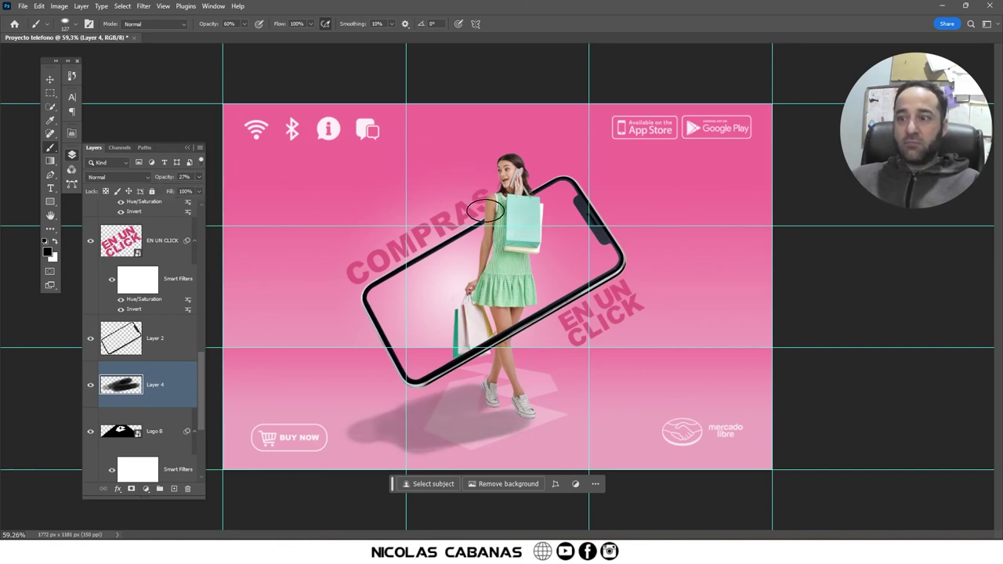
{"action": "scroll", "coordinate": [427, 421], "scroll_direction": "up", "scroll_amount": 2}
Set the brush mode to Clear and erase part of the floor shadow
{"action": "scroll", "coordinate": [428, 403], "scroll_direction": "up", "scroll_amount": 2}
{"action": "scroll", "coordinate": [430, 376], "scroll_direction": "up", "scroll_amount": 2}
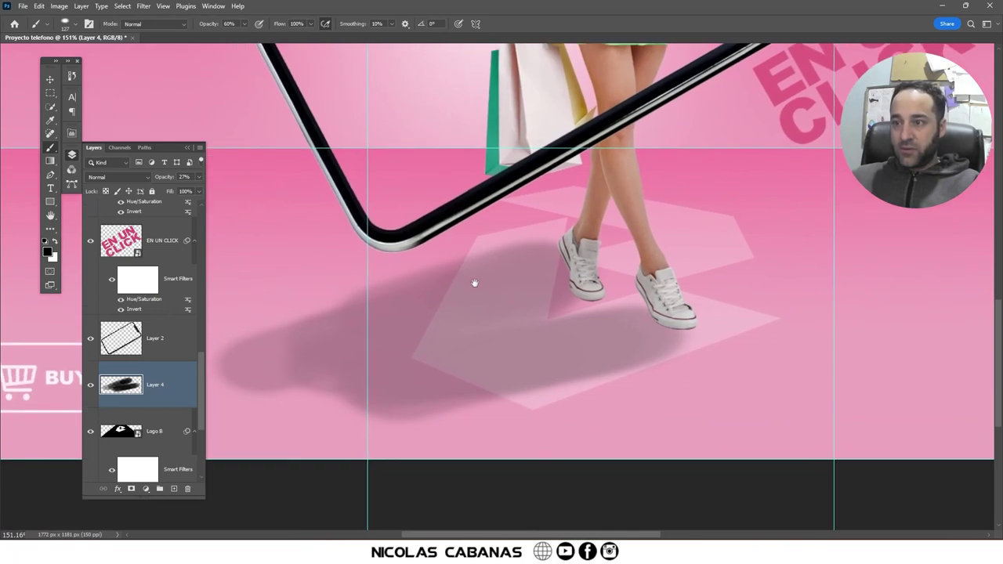
{"action": "scroll", "coordinate": [465, 280], "scroll_direction": "up", "scroll_amount": 1}
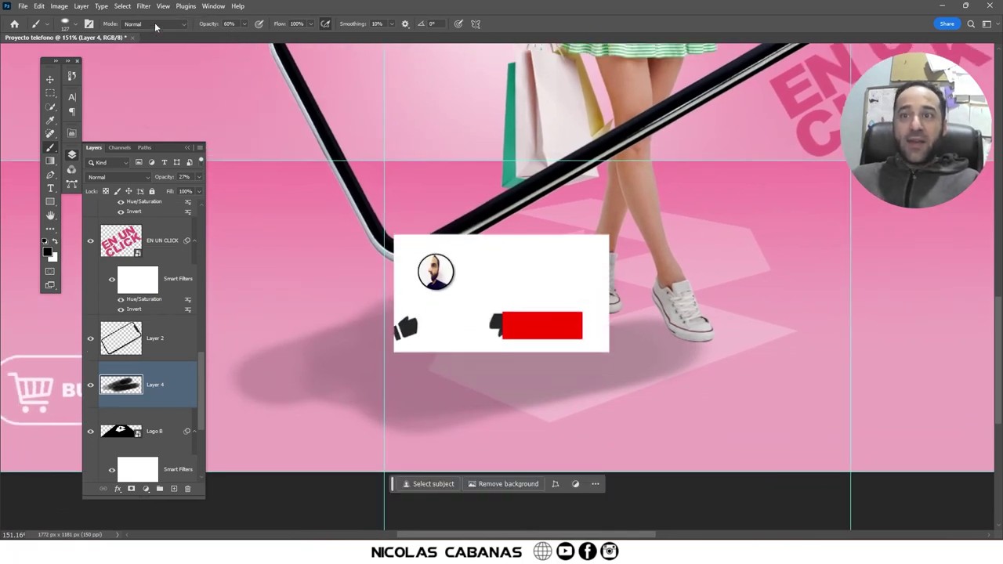
{"action": "key", "text": "super"}
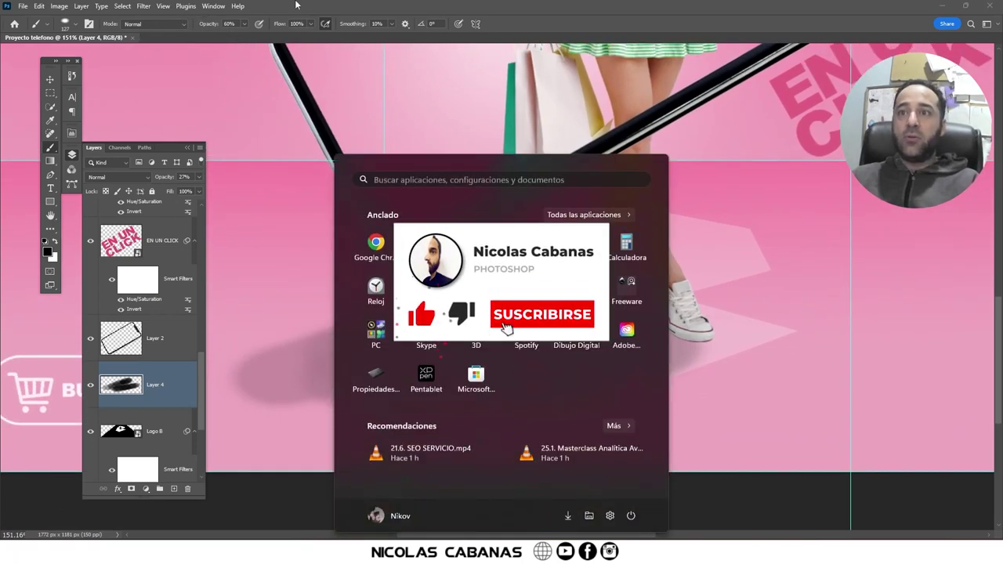
{"action": "key", "text": "Escape"}
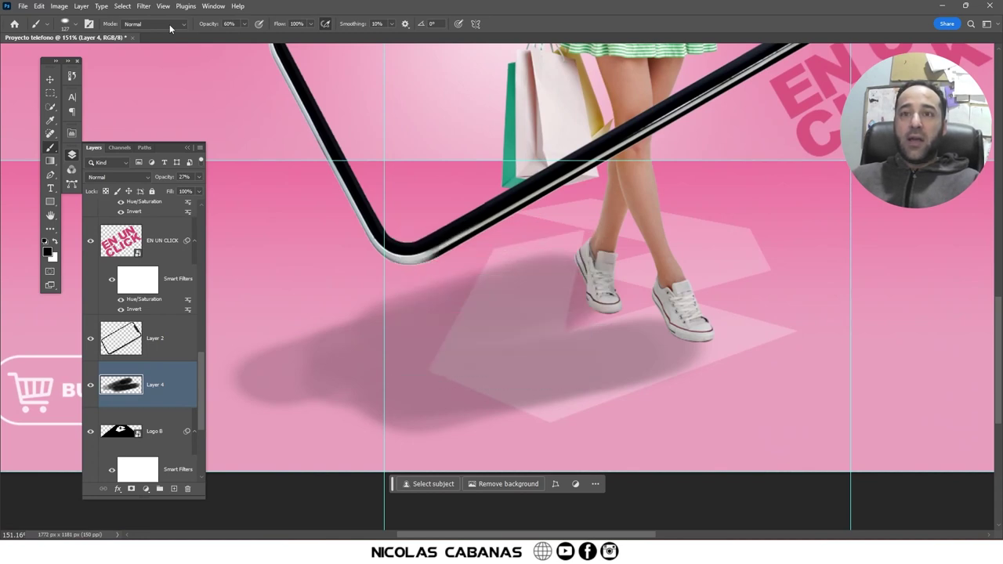
{"action": "left_click", "coordinate": [169, 24]}
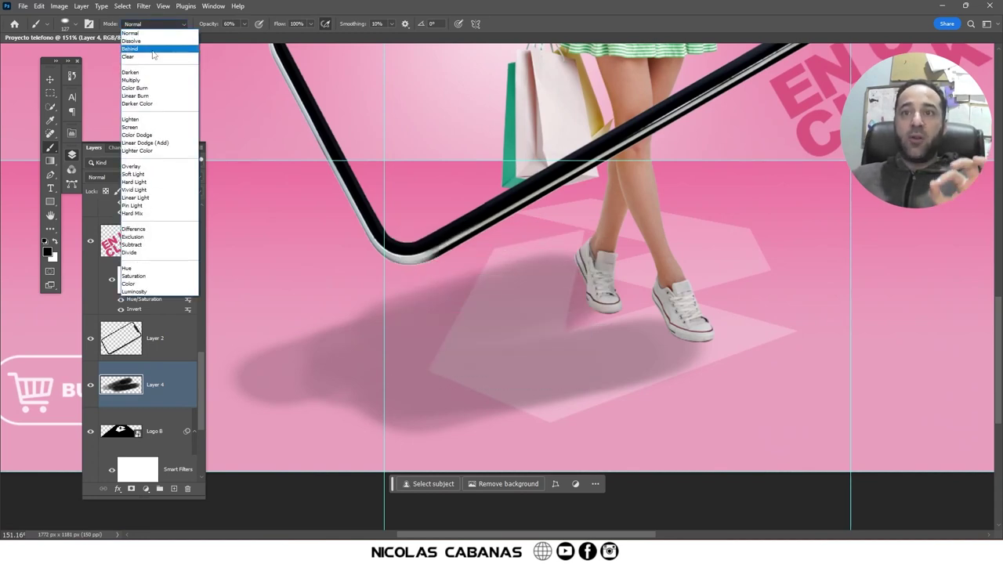
{"action": "left_click", "coordinate": [148, 56]}
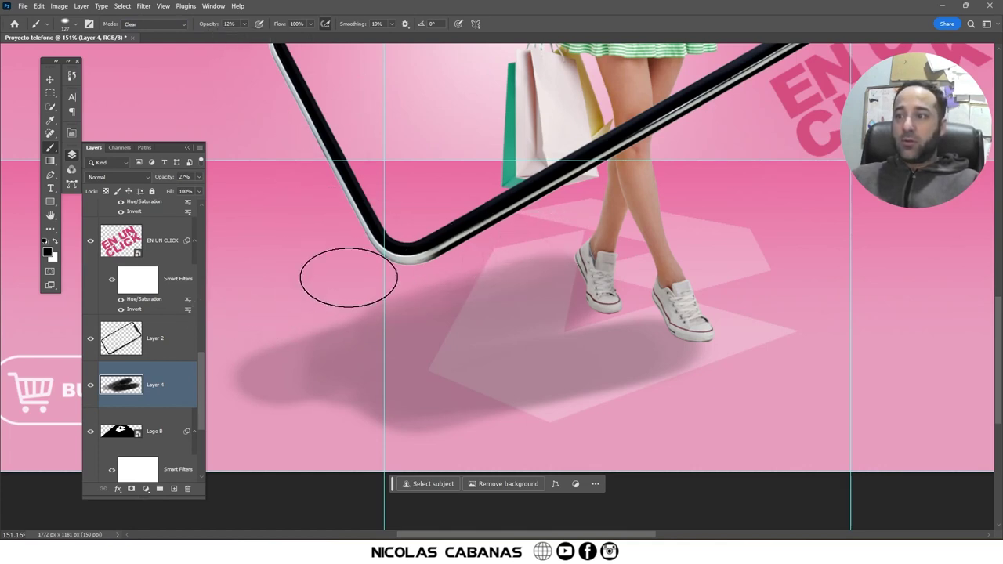
{"action": "left_click_drag", "start_coordinate": [359, 322], "coordinate": [489, 287]}
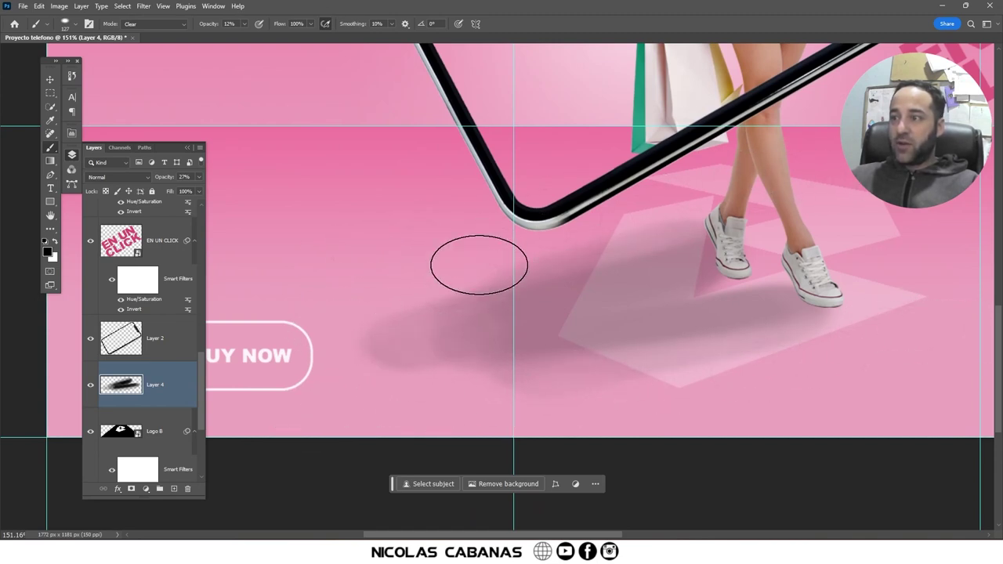
Apply a Motion Blur with Angle 24 and Distance 47 to the Layer 4 shadow
{"action": "left_click", "coordinate": [143, 6]}
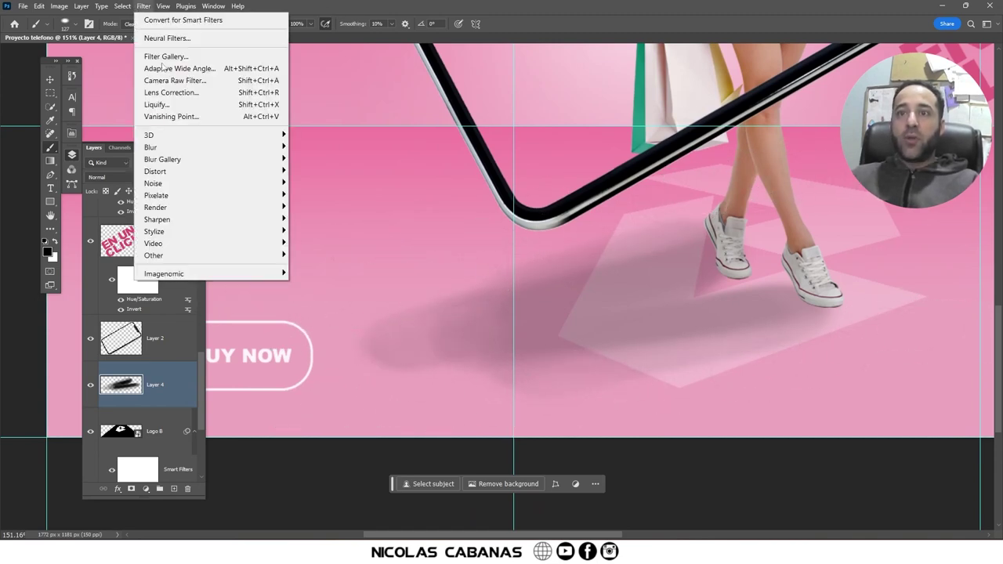
{"action": "mouse_move", "coordinate": [150, 147]}
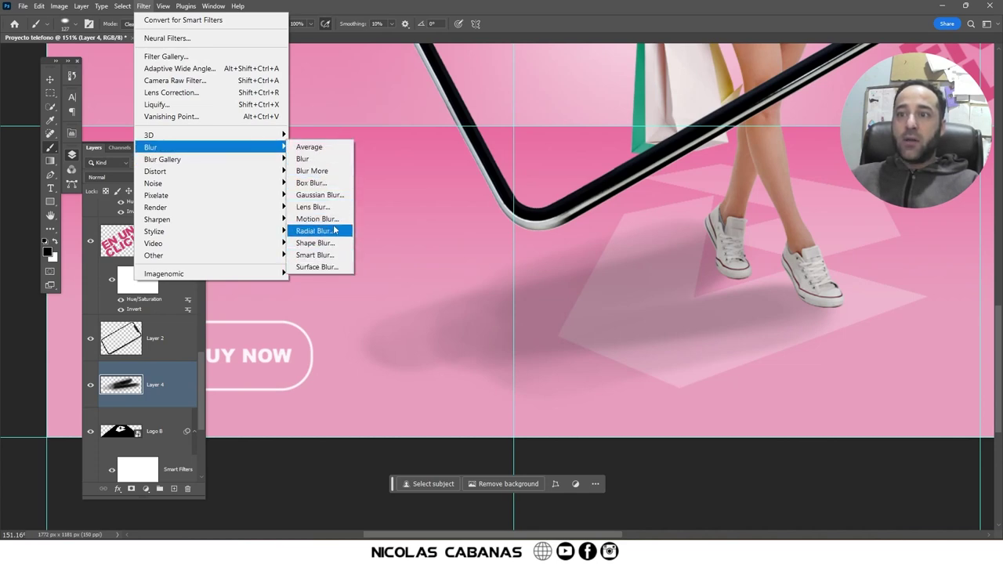
{"action": "left_click", "coordinate": [318, 218]}
{"action": "left_click", "coordinate": [516, 250]}
{"action": "left_click_drag", "start_coordinate": [426, 291], "coordinate": [458, 293]}
{"action": "left_click", "coordinate": [546, 136]}
Set the brush back to Normal mode and shrink it to about 60 px
{"action": "key", "text": "b"}
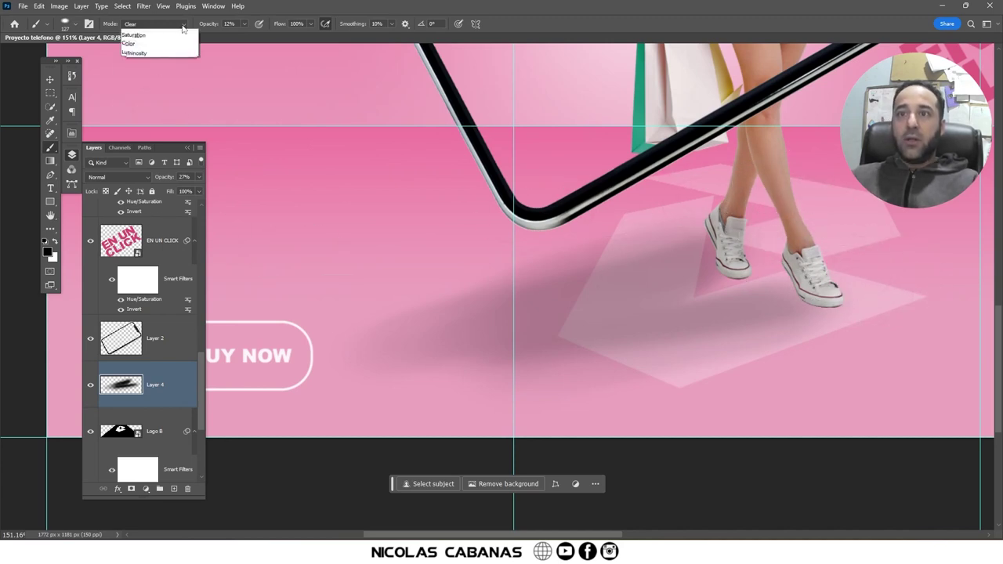
{"action": "left_click", "coordinate": [153, 23]}
{"action": "left_click", "coordinate": [137, 27]}
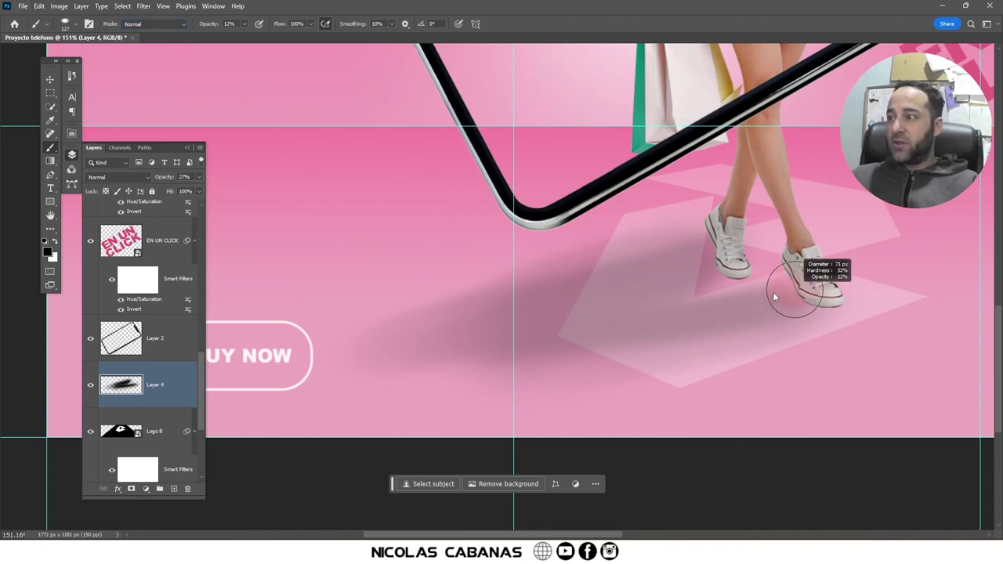
{"action": "left_click_drag", "start_coordinate": [784, 293], "coordinate": [769, 300]}
{"action": "scroll", "coordinate": [689, 298], "scroll_direction": "up", "scroll_amount": 5}
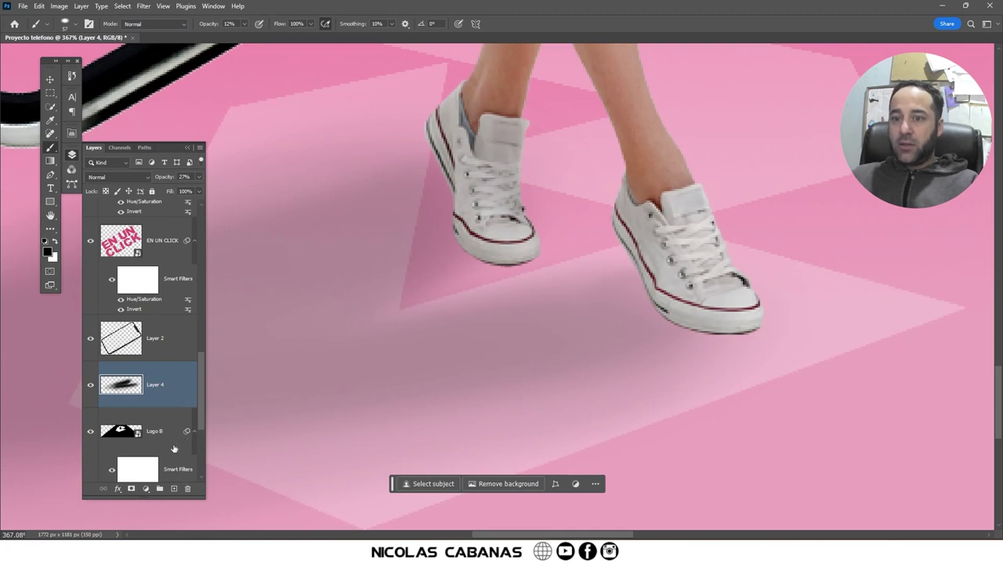
On a new Layer 5, paint soft shadows under both shoes, resizing the brush as needed
{"action": "left_click", "coordinate": [175, 490]}
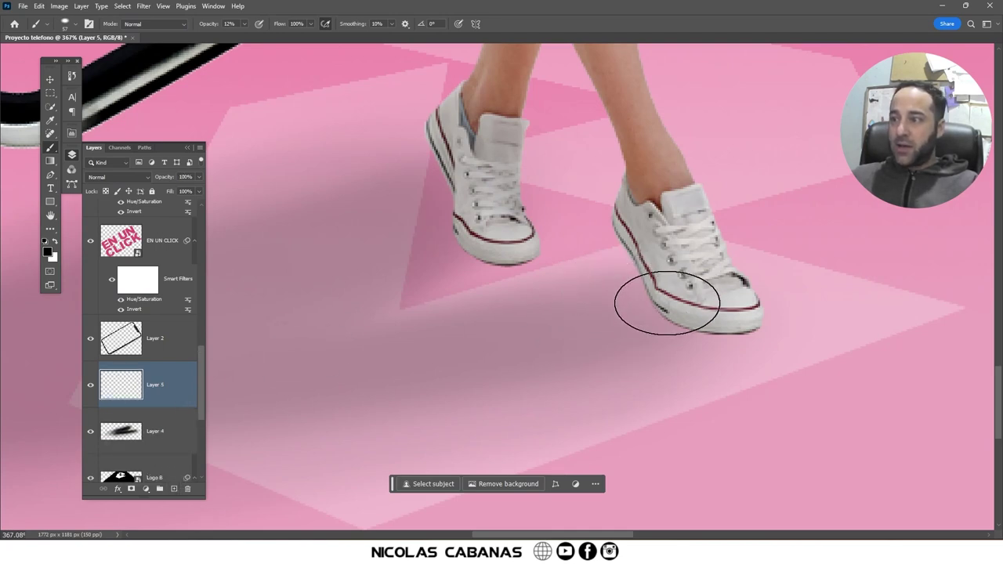
{"action": "mouse_move", "coordinate": [670, 311]}
{"action": "left_mouse_down"}
{"action": "mouse_move", "coordinate": [711, 306]}
{"action": "mouse_move", "coordinate": [671, 280]}
{"action": "mouse_move", "coordinate": [716, 312]}
{"action": "left_mouse_up"}
{"action": "left_click_drag", "start_coordinate": [511, 242], "coordinate": [470, 235]}
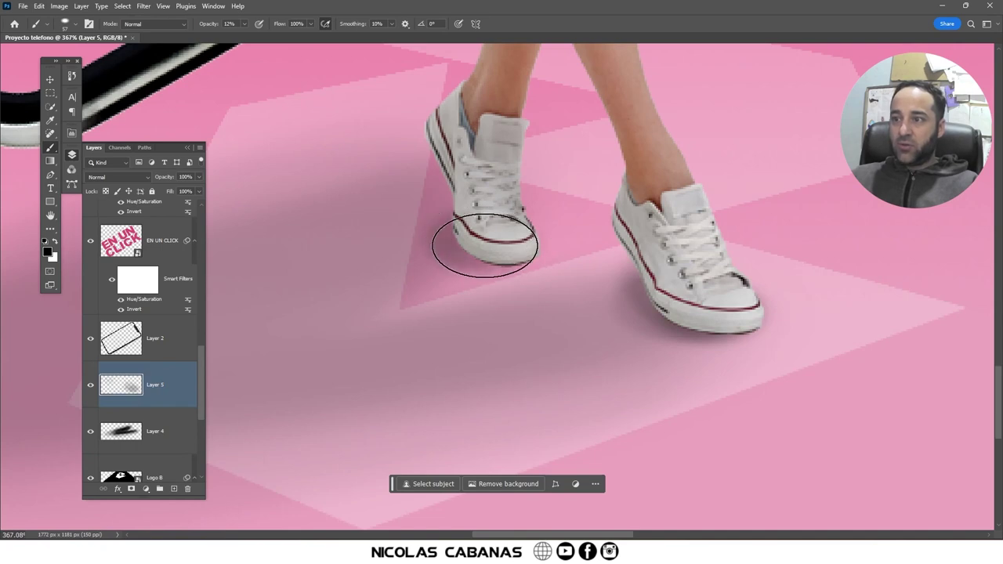
{"action": "right_click", "coordinate": [481, 243], "text": "alt"}
{"action": "left_click_drag", "start_coordinate": [481, 242], "coordinate": [467, 209]}
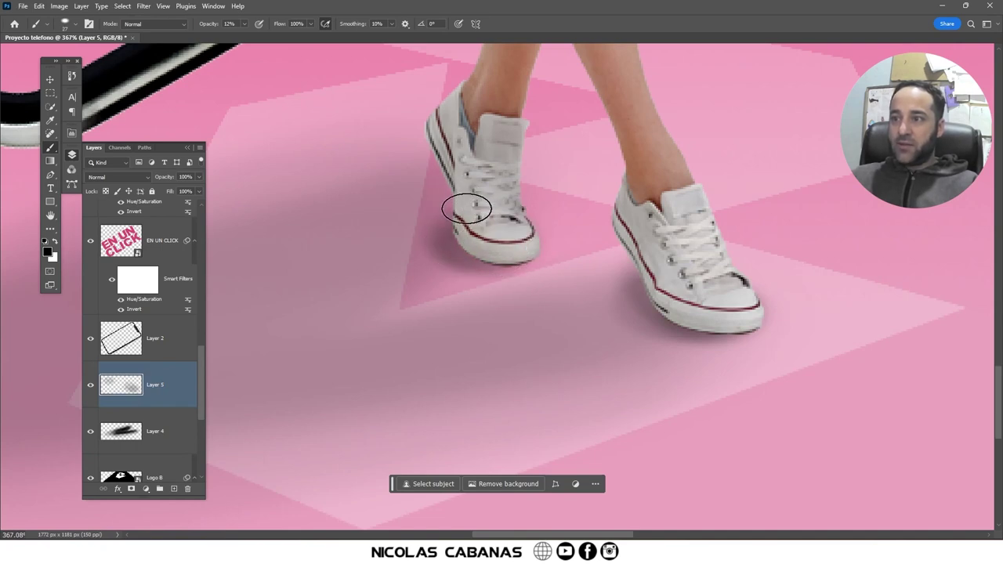
{"action": "right_click", "coordinate": [443, 254], "text": "alt"}
{"action": "mouse_move", "coordinate": [465, 235]}
{"action": "left_mouse_down"}
{"action": "mouse_move", "coordinate": [495, 244]}
{"action": "mouse_move", "coordinate": [313, 270]}
{"action": "left_mouse_up"}
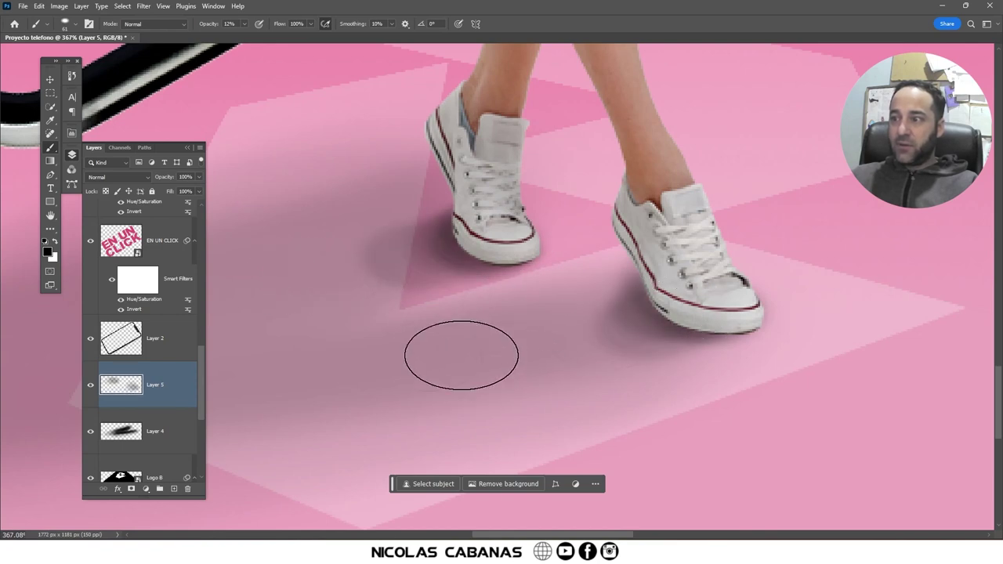
{"action": "left_click_drag", "start_coordinate": [572, 334], "coordinate": [666, 325]}
{"action": "left_click_drag", "start_coordinate": [455, 262], "coordinate": [275, 278]}
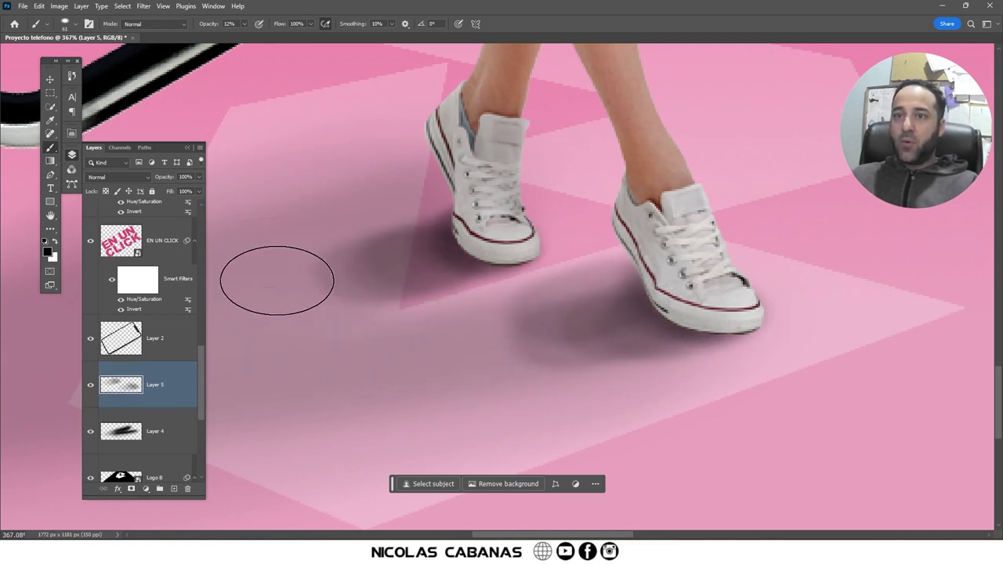
Erase parts of the Layer 5 shadow in Clear mode and lower its opacity to 70%
{"action": "left_click", "coordinate": [157, 23]}
{"action": "left_click", "coordinate": [144, 60]}
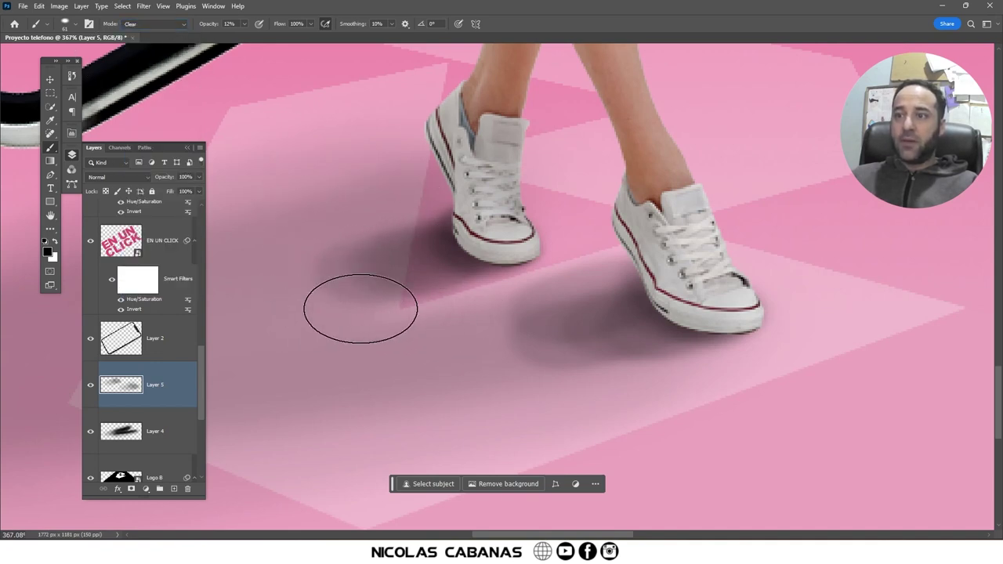
{"action": "left_click_drag", "start_coordinate": [345, 293], "coordinate": [325, 249]}
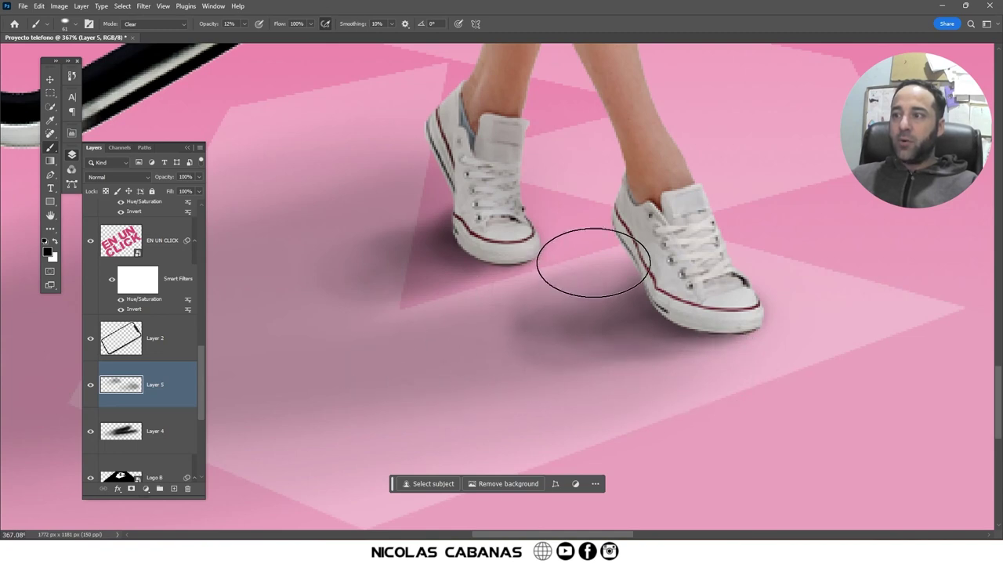
{"action": "mouse_move", "coordinate": [432, 361]}
{"action": "left_mouse_down"}
{"action": "mouse_move", "coordinate": [551, 385]}
{"action": "mouse_move", "coordinate": [537, 325]}
{"action": "mouse_move", "coordinate": [586, 383]}
{"action": "mouse_move", "coordinate": [615, 333]}
{"action": "mouse_move", "coordinate": [544, 348]}
{"action": "mouse_move", "coordinate": [428, 325]}
{"action": "left_mouse_up"}
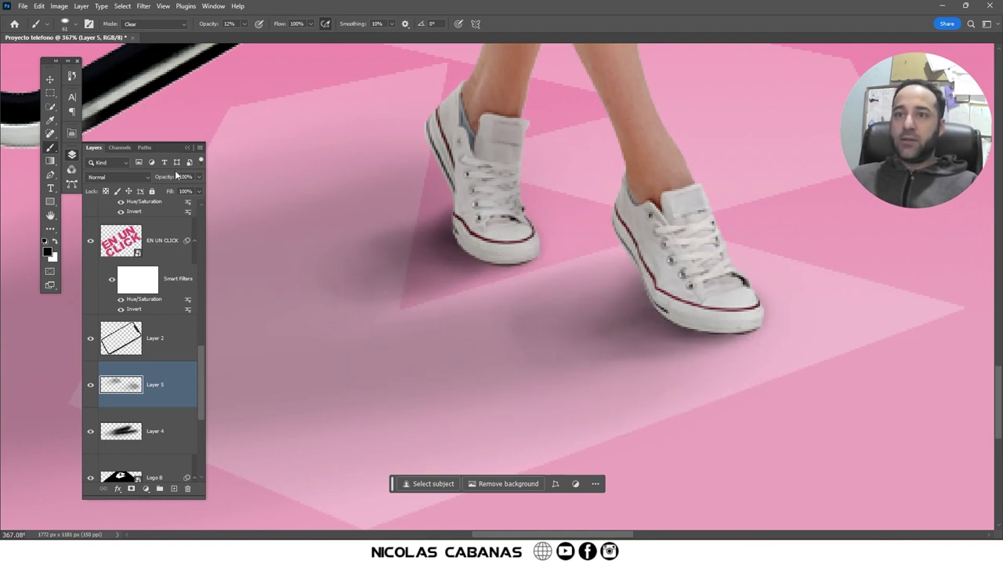
{"action": "left_click_drag", "start_coordinate": [186, 188], "coordinate": [177, 189]}
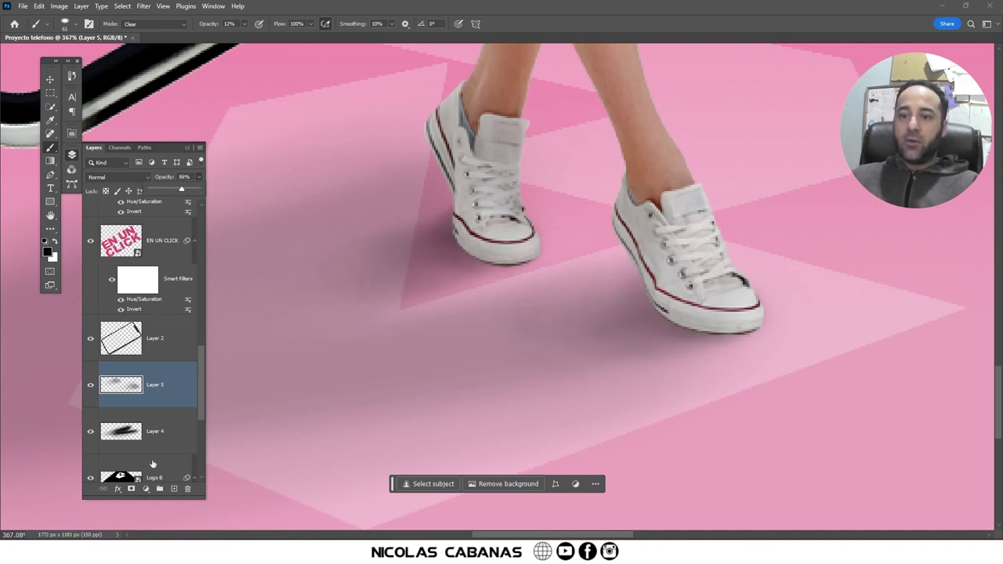
On a new Layer 6, paint a thin Normal-mode shadow along the right sole
{"action": "left_click", "coordinate": [174, 489]}
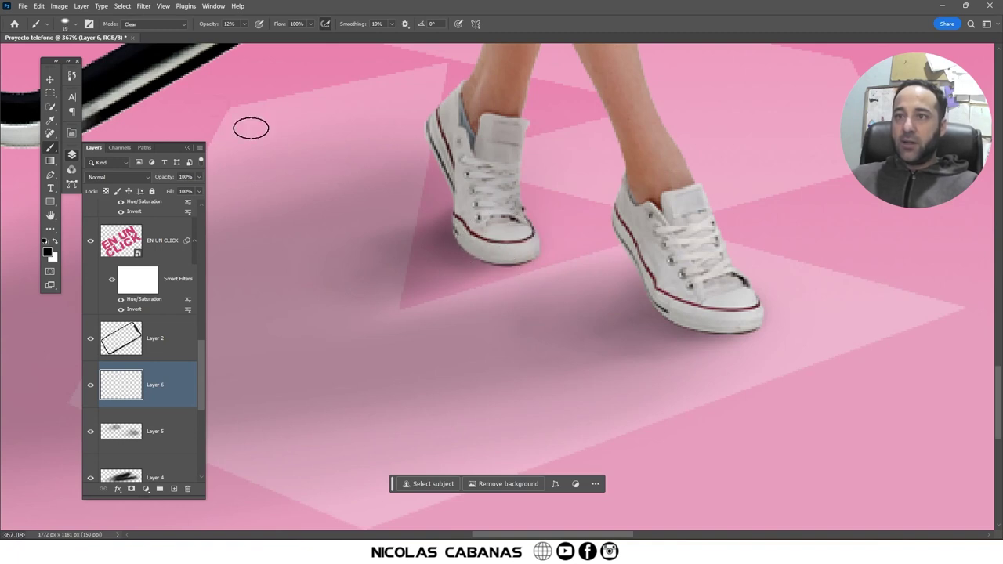
{"action": "left_click", "coordinate": [163, 29]}
{"action": "mouse_move", "coordinate": [476, 243]}
{"action": "left_mouse_down"}
{"action": "mouse_move", "coordinate": [495, 260]}
{"action": "mouse_move", "coordinate": [514, 258]}
{"action": "left_mouse_up"}
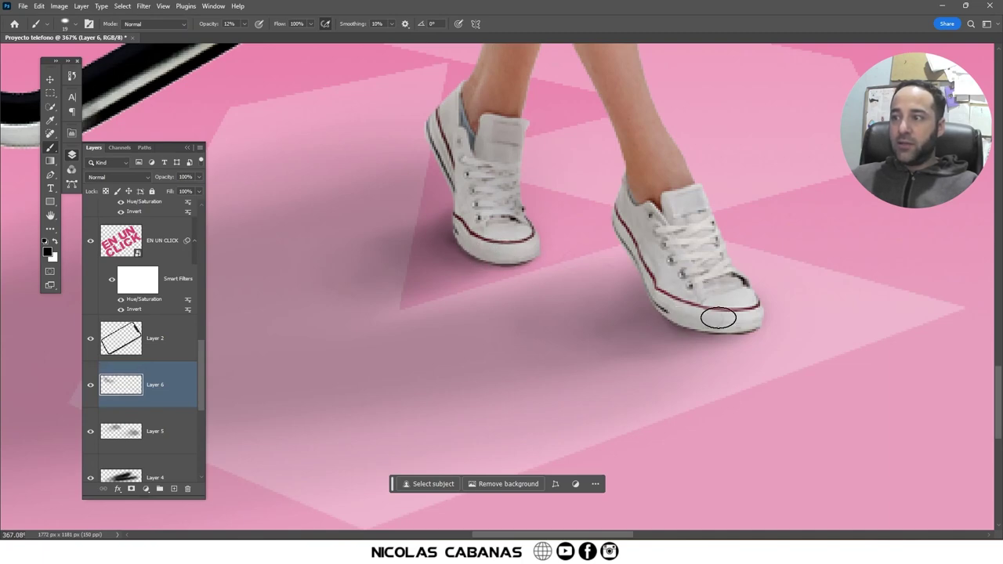
{"action": "scroll", "coordinate": [634, 301], "scroll_direction": "down", "scroll_amount": 5}
{"action": "scroll", "coordinate": [537, 227], "scroll_direction": "down", "scroll_amount": 3}
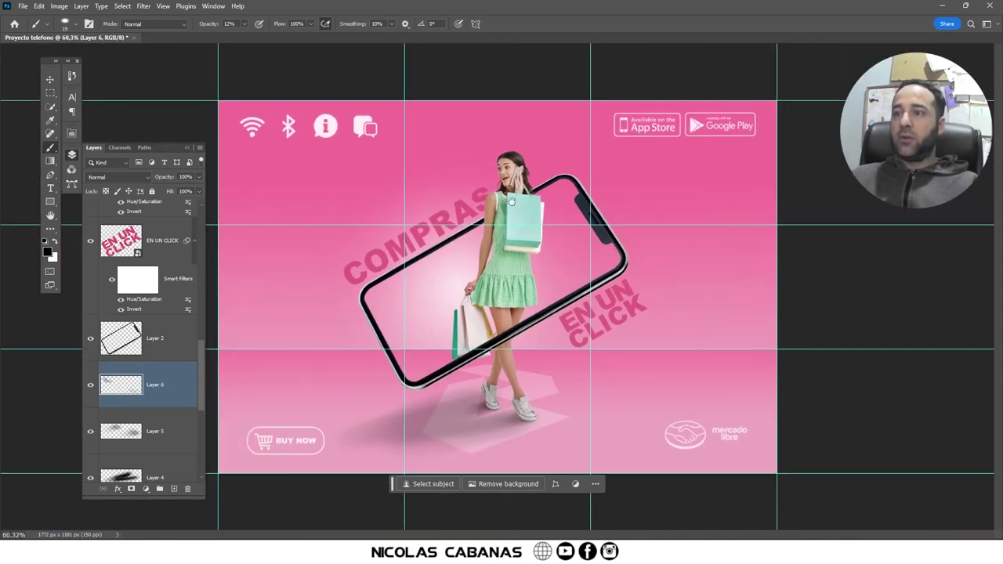
Switch to the Move tool and choose File > Save As
{"action": "key", "text": "v"}
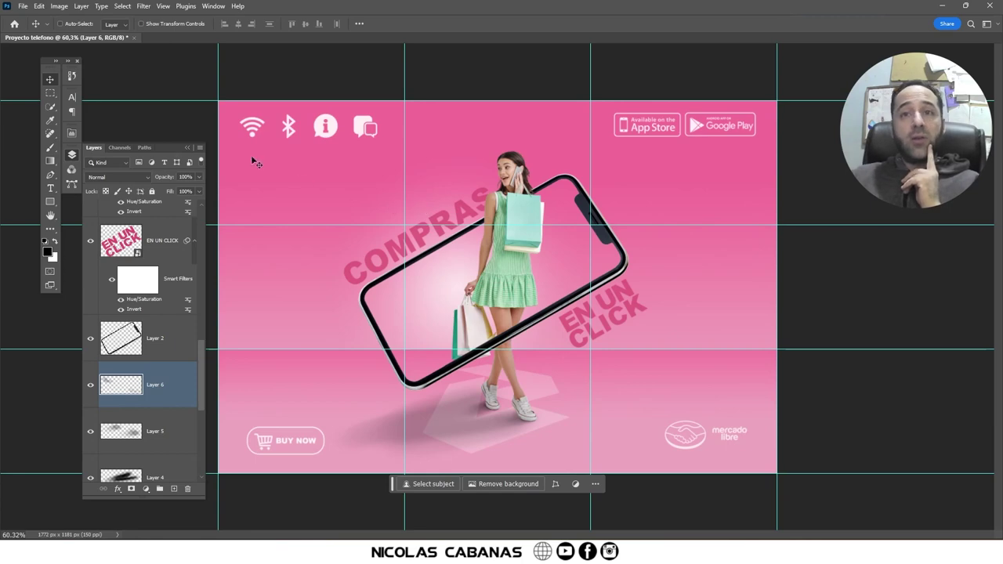
{"action": "left_click", "coordinate": [22, 7]}
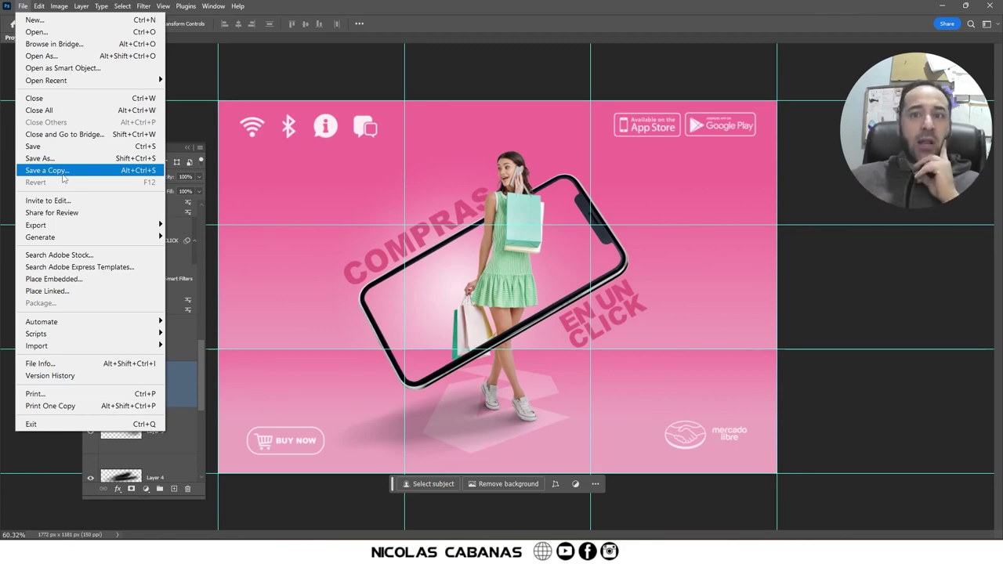
{"action": "left_click", "coordinate": [66, 158]}
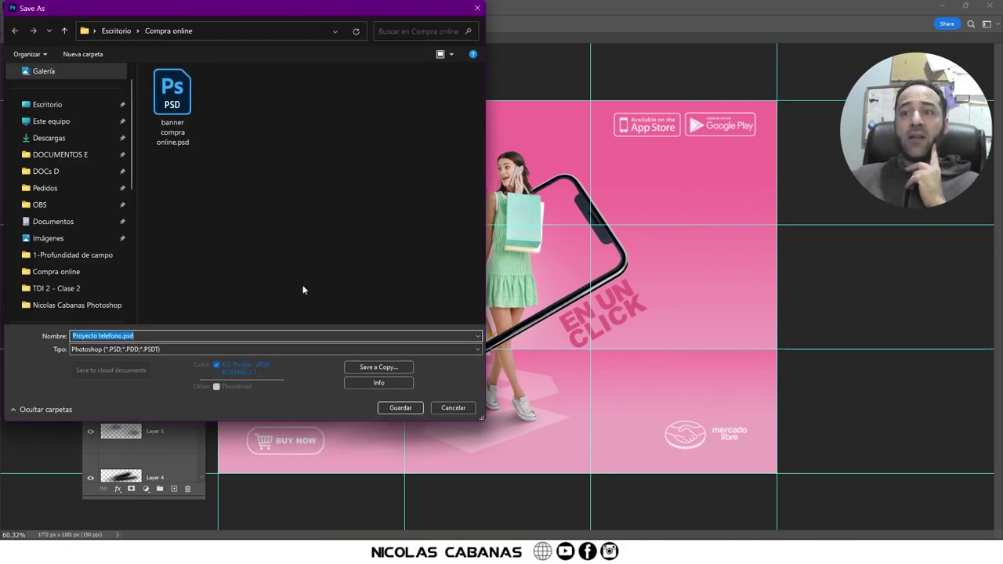
Save as Proyecto telefono.psd with Maximize Compatibility off, then briefly open the Compra online folder
{"action": "key", "text": "Return"}
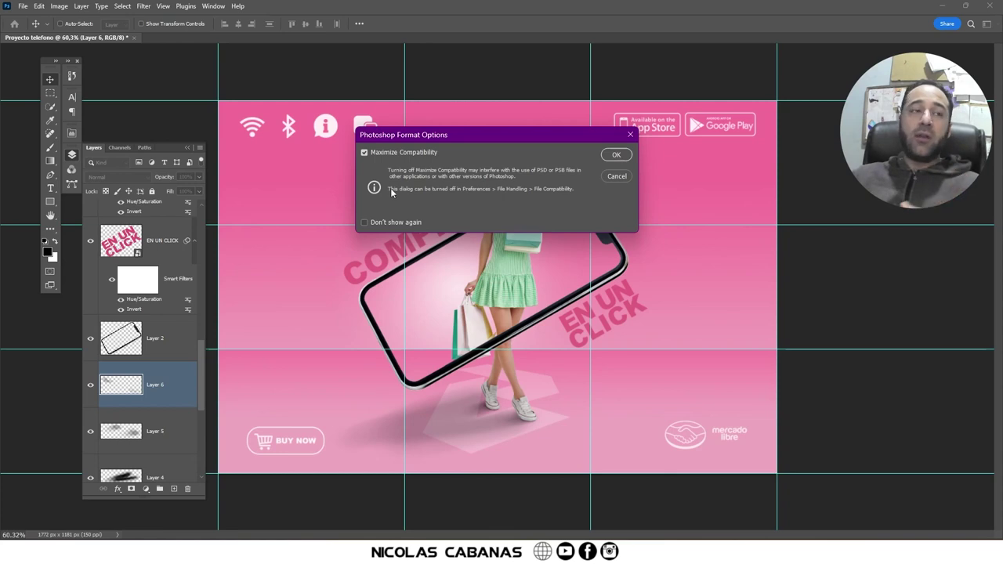
{"action": "left_click", "coordinate": [365, 153]}
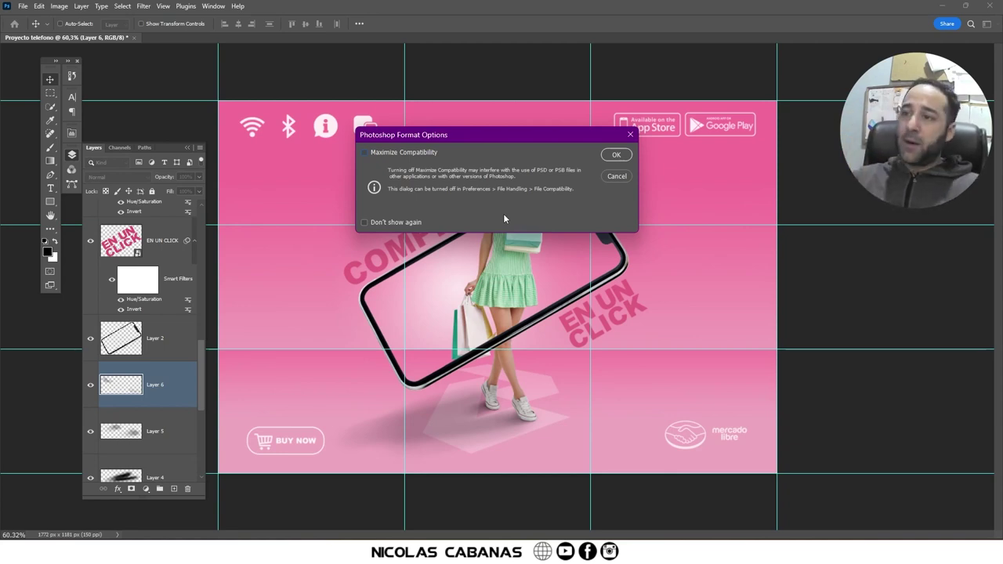
{"action": "key", "text": "Return"}
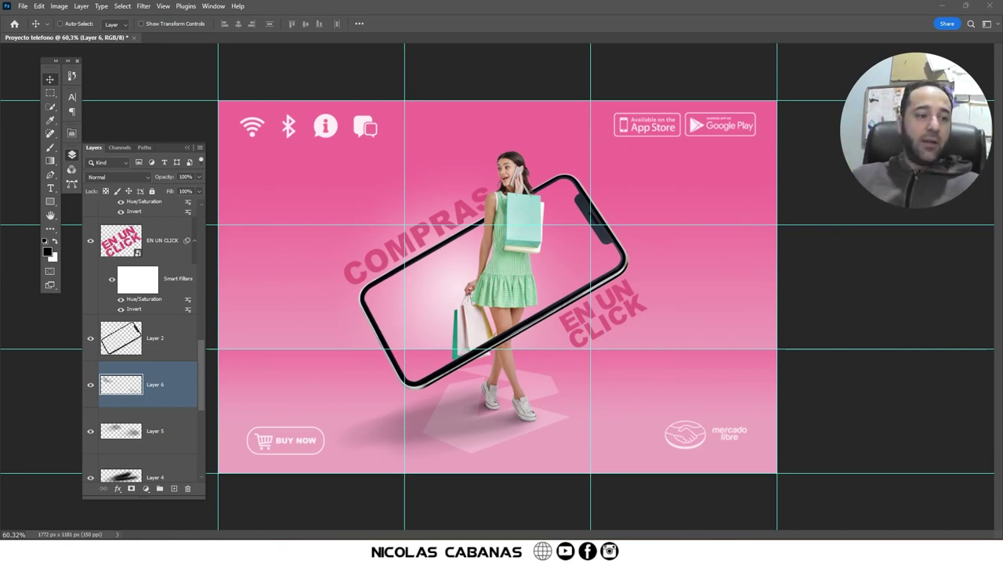
{"action": "left_click", "coordinate": [455, 539]}
{"action": "left_click", "coordinate": [454, 540]}
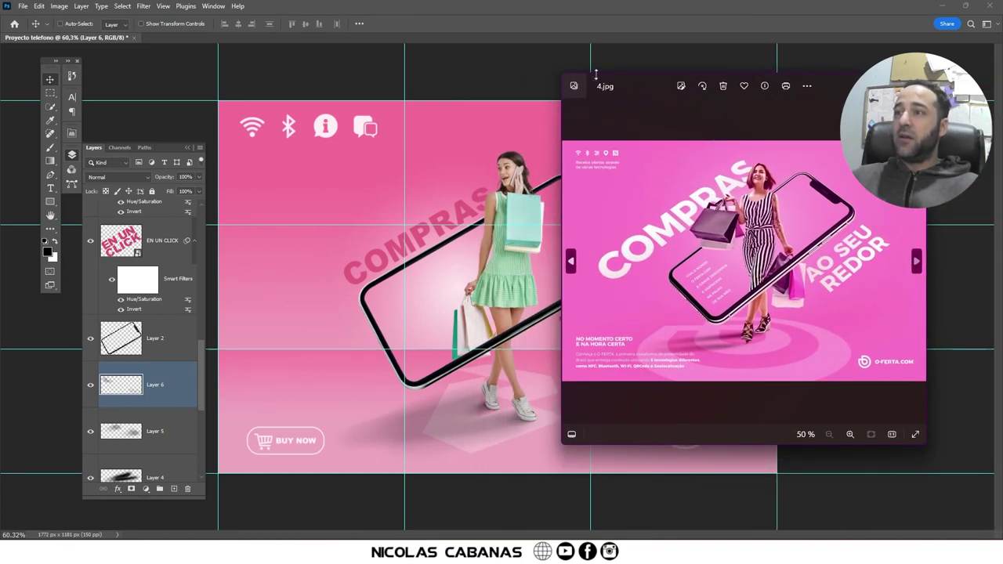
Resize the Photos window showing 4.jpg smaller by dragging its top-left corner
{"action": "left_click_drag", "start_coordinate": [559, 76], "coordinate": [628, 154]}
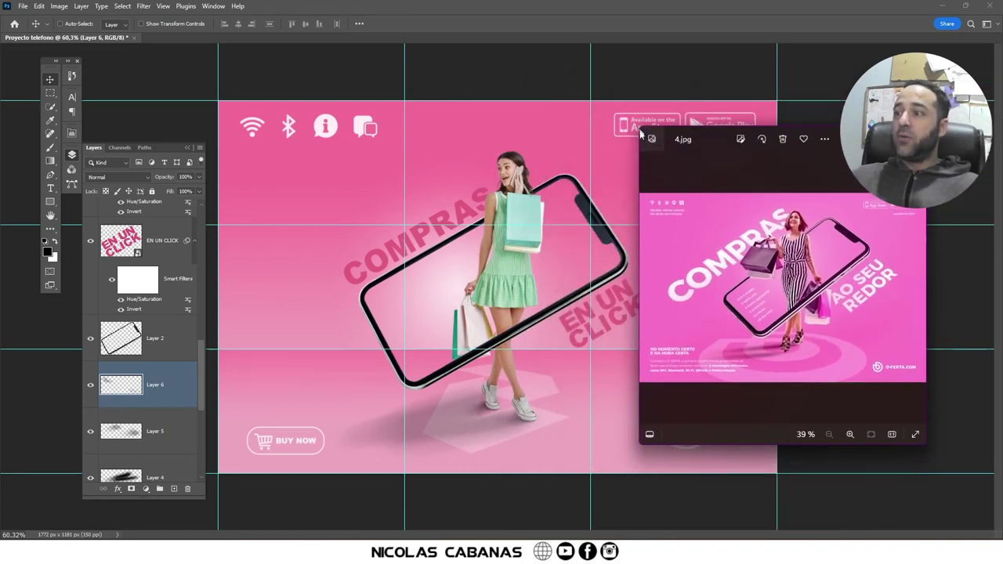